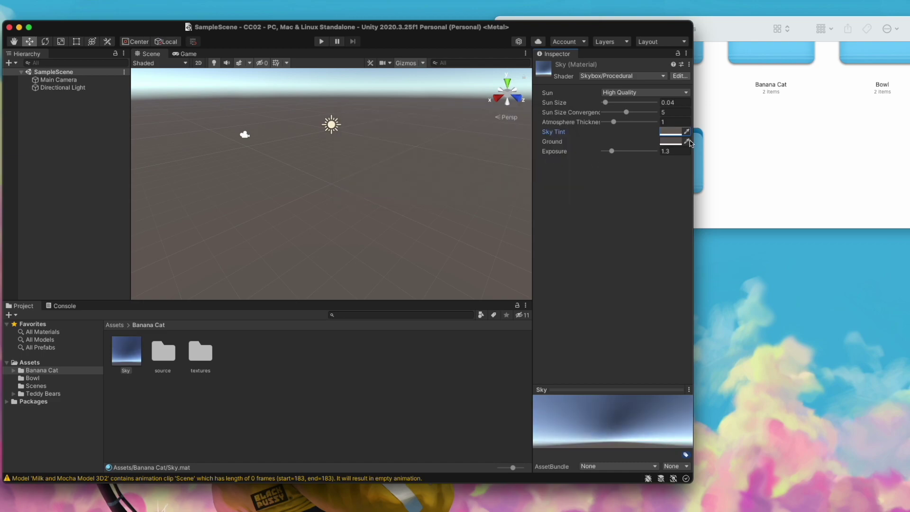
Set the Sky material's sky tint to magenta and its ground to turquoise, and apply the material to the scene as skybox
left_click(670, 132)
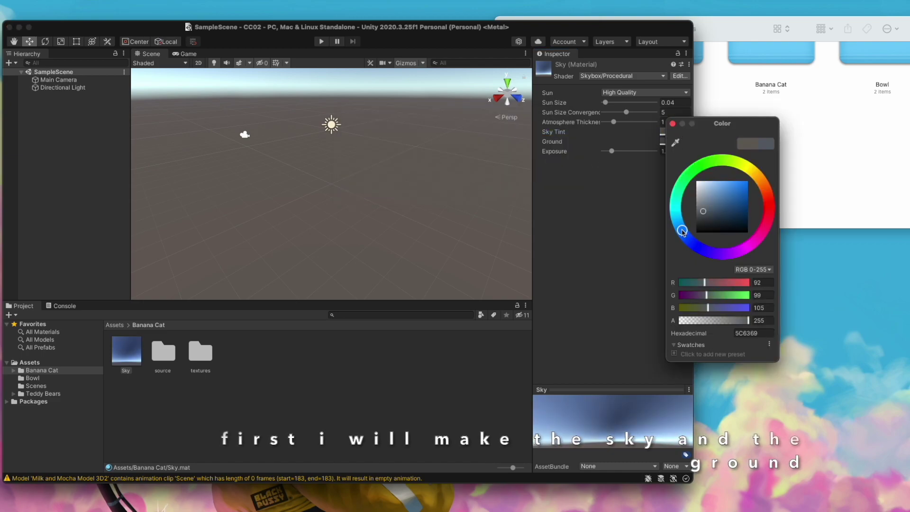
left_click_drag(682, 230, 684, 232)
left_click_drag(704, 209, 727, 184)
mouse_move(684, 232)
left_mouse_down()
mouse_move(676, 216)
mouse_move(724, 254)
left_mouse_up()
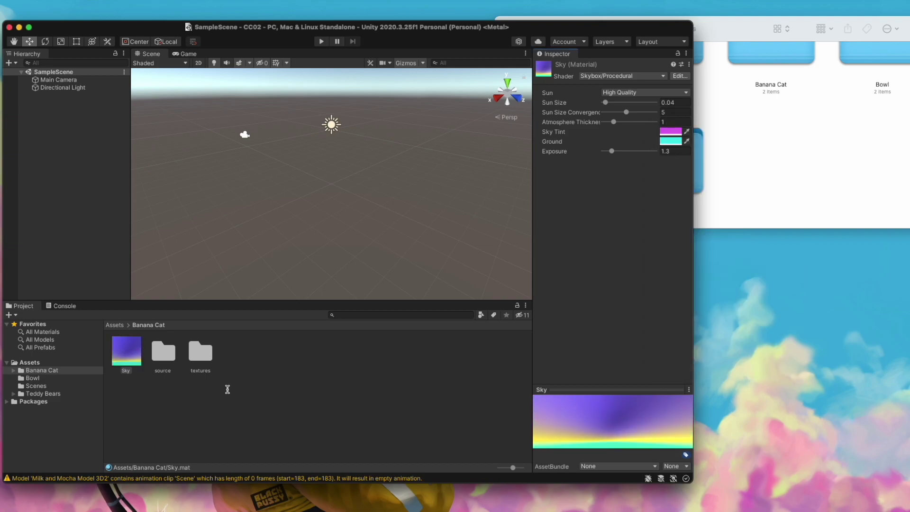
left_click(228, 390)
left_click_drag(127, 348, 185, 273)
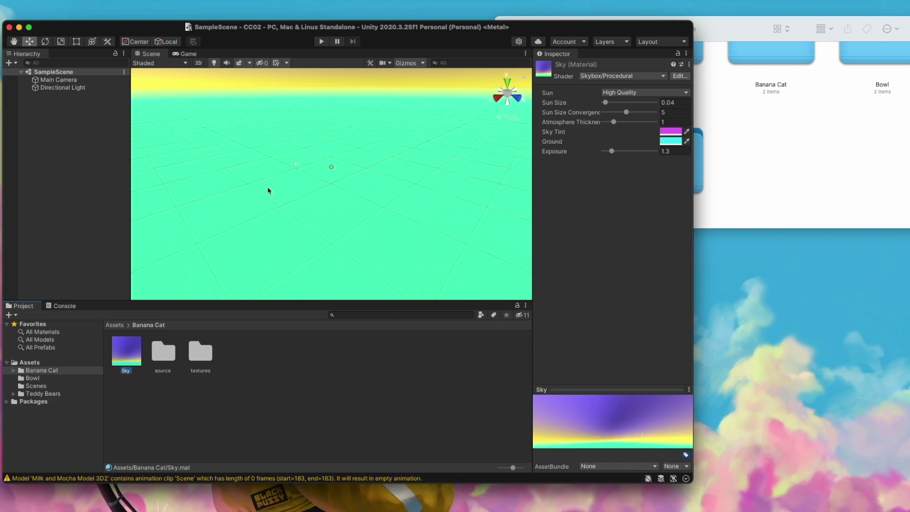
Place the Bowl model from the Bowl folder into the scene at about X 8.2, Y 4.7, Z 4.5 and frame it
left_click(31, 379)
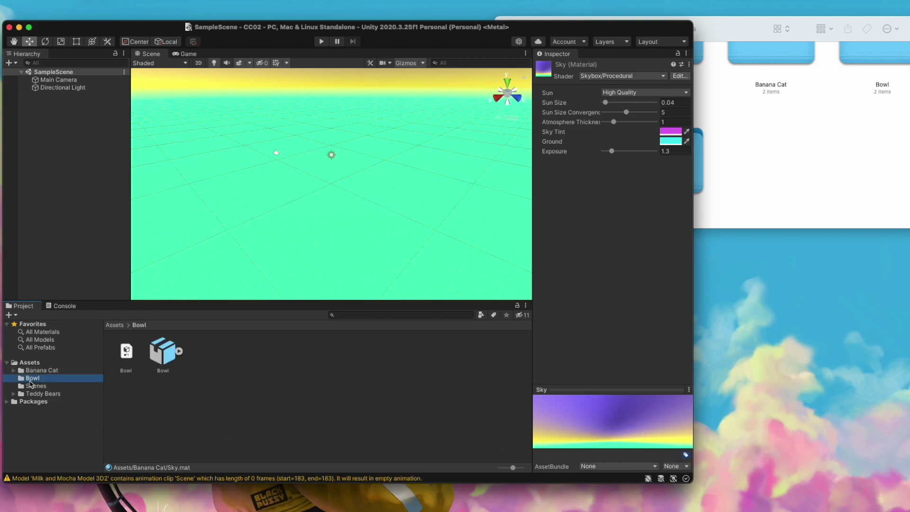
left_click_drag(160, 360, 278, 182)
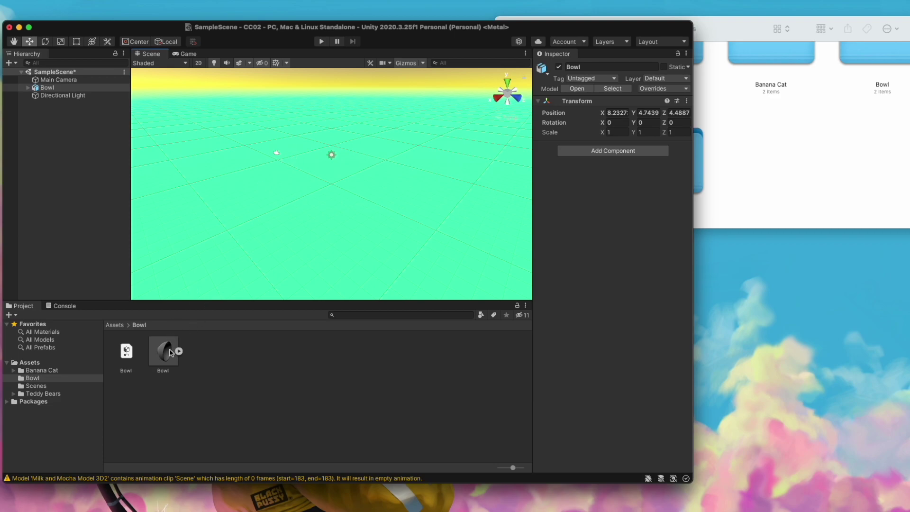
double_click(47, 87)
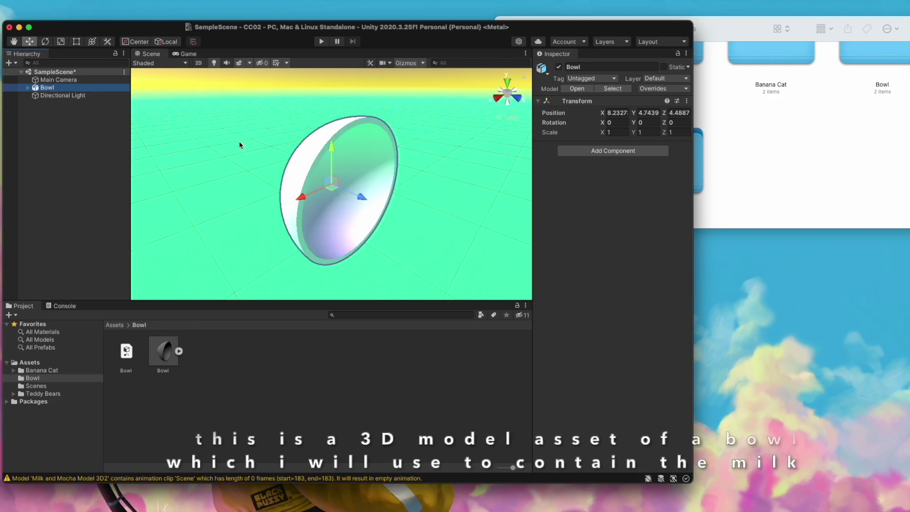
Move the bowl freehand to about X 8.5, Y 5.4, Z -9.5 in the scene
left_click_drag(333, 149, 328, 144)
left_click_drag(362, 197, 341, 171)
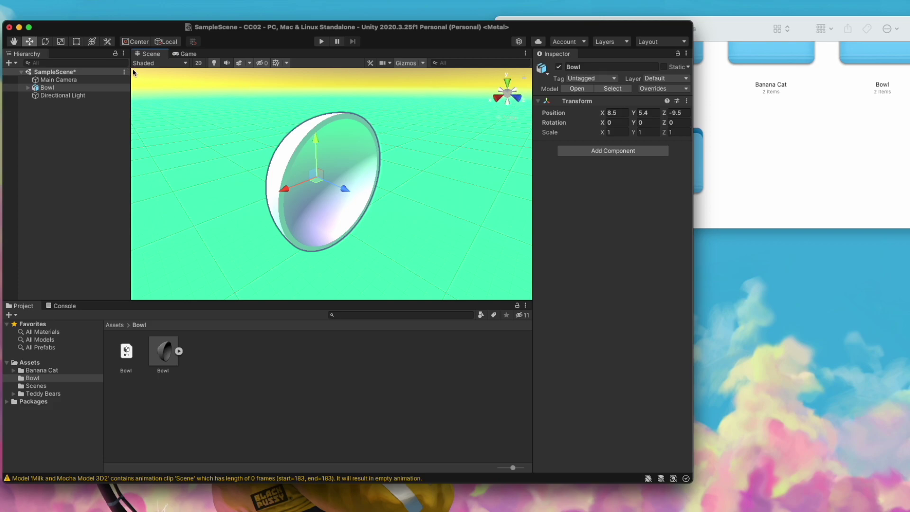
left_click(14, 42)
mouse_move(327, 149)
left_mouse_down()
mouse_move(299, 139)
mouse_move(264, 164)
mouse_move(357, 180)
mouse_move(317, 150)
mouse_move(337, 148)
mouse_move(327, 151)
left_mouse_up()
left_click(29, 42)
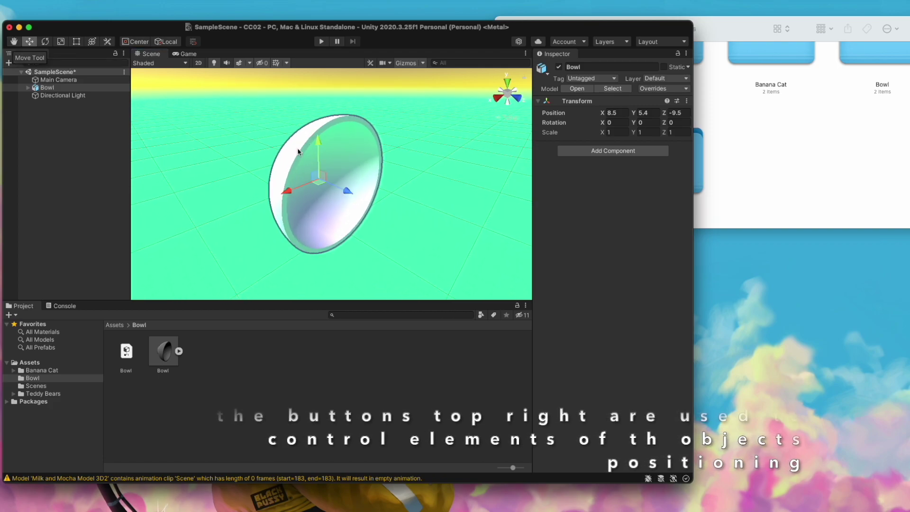
Rotate the bowl freehand so that its opening faces upward
key("e")
left_click_drag(305, 138, 303, 81)
left_click_drag(320, 158, 251, 134)
left_click_drag(324, 189, 323, 144)
left_click(376, 170)
left_click(305, 171)
Set the bowl's position and rotation to 0 on the X, Y and Z axes
left_click(625, 115)
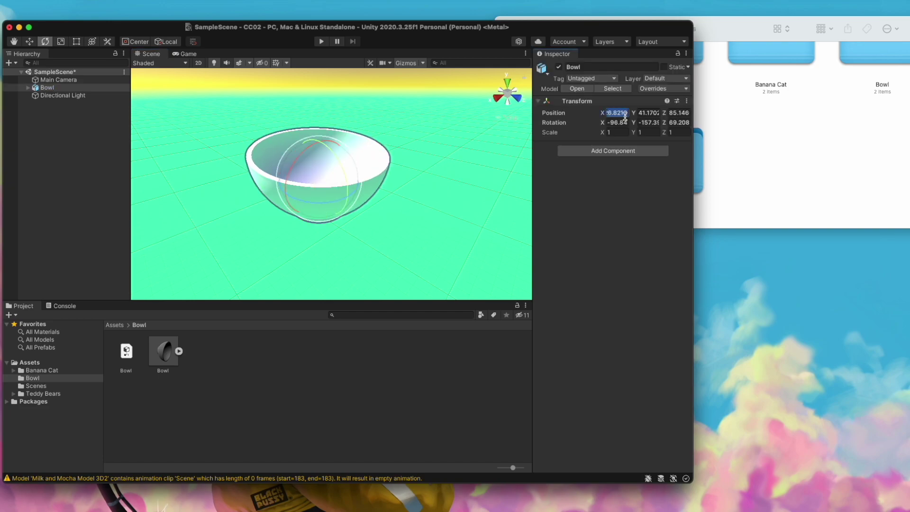
type("0")
left_click(646, 112)
type("0")
left_click(676, 113)
type("0")
left_click(621, 123)
type("0")
left_click(647, 123)
type("0")
left_click(681, 123)
type("0")
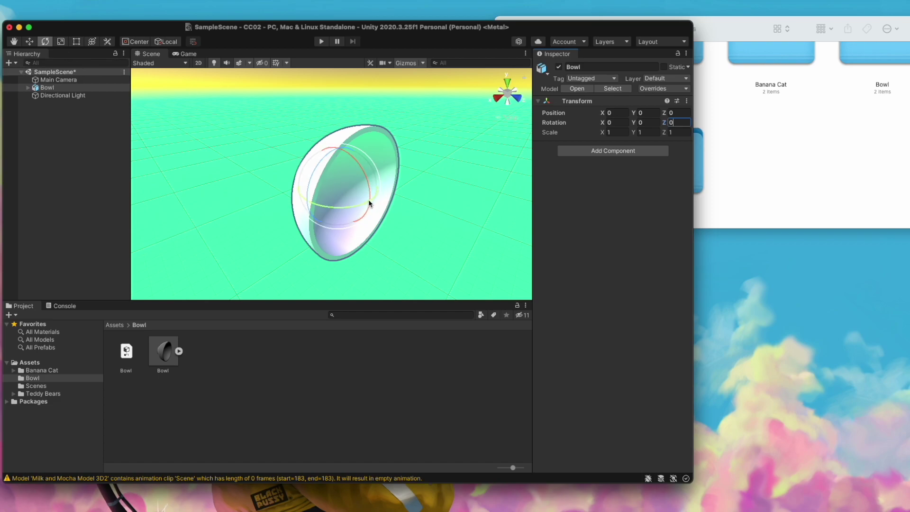
Stand the bowl upright by trying an X rotation of 90 and settling on 270
left_click(624, 122)
type("90")
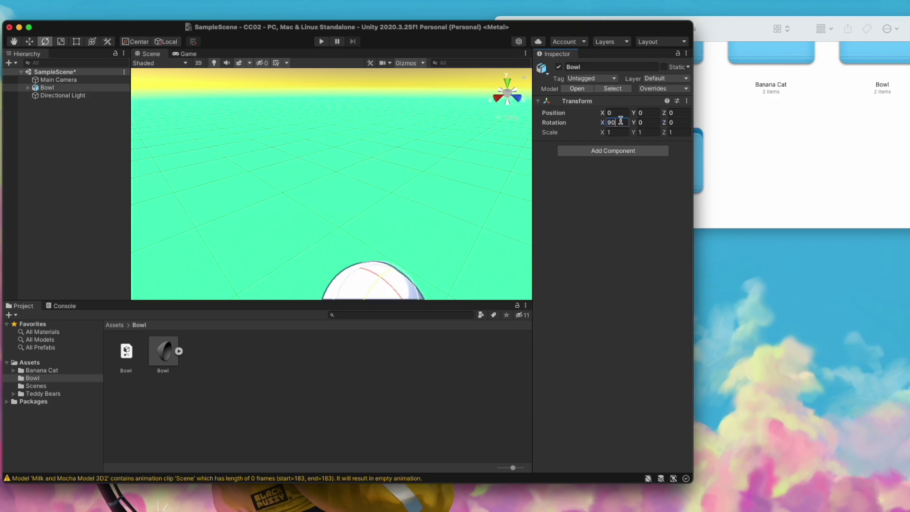
scroll(418, 216, "down", 3)
left_click_drag(625, 123, 601, 123)
type("270")
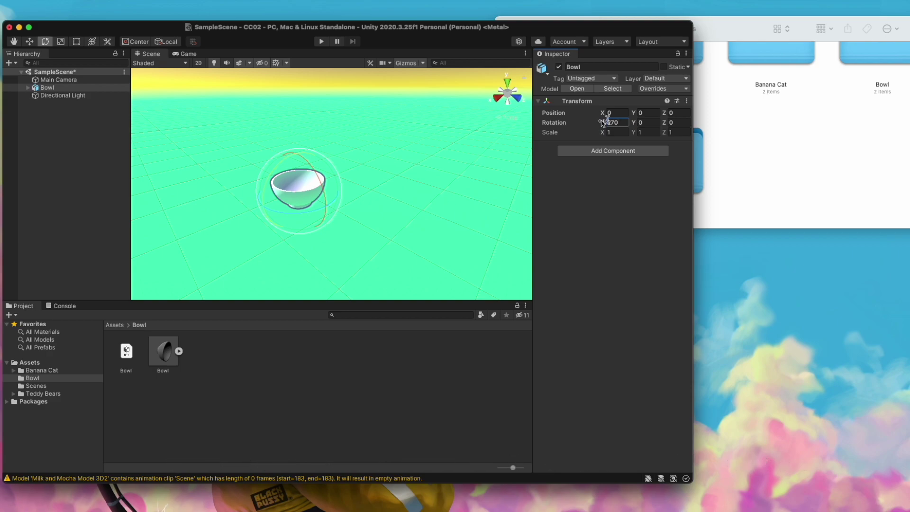
type("q")
Switch to the Chrome browser, search the web for "unity asset store" and open the Unity Asset Store site
key("super+Tab")
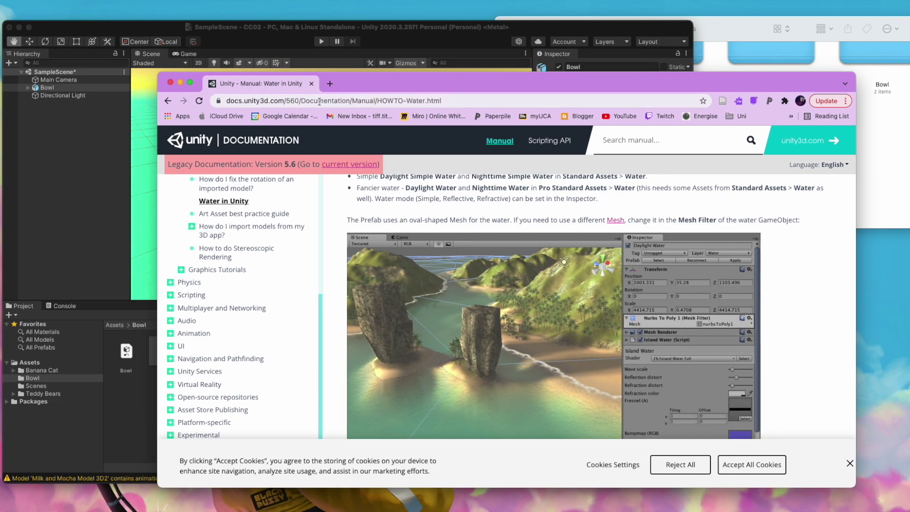
scroll(256, 148, "up", 3)
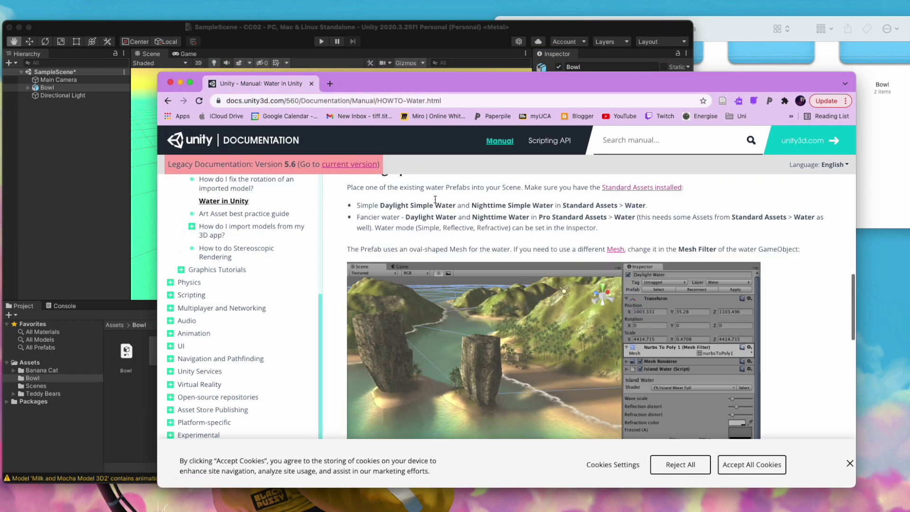
left_click(377, 100)
type("unity asset store")
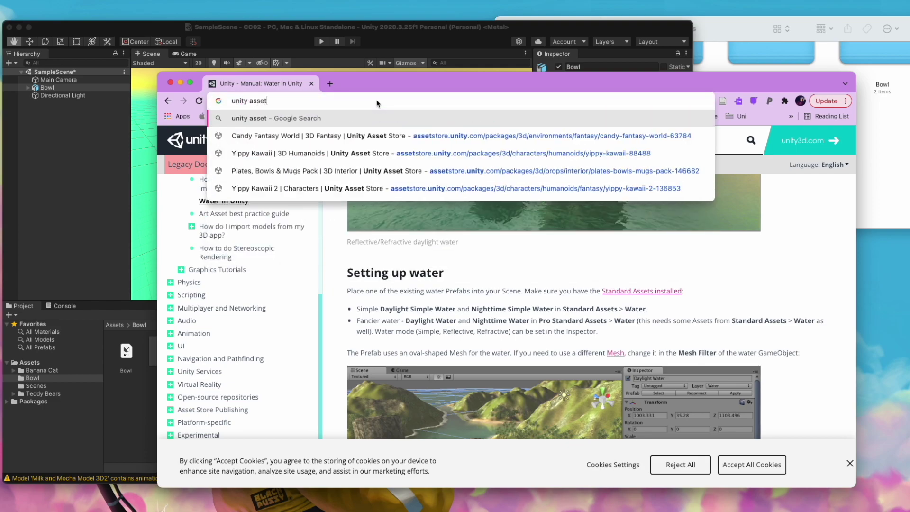
key("Return")
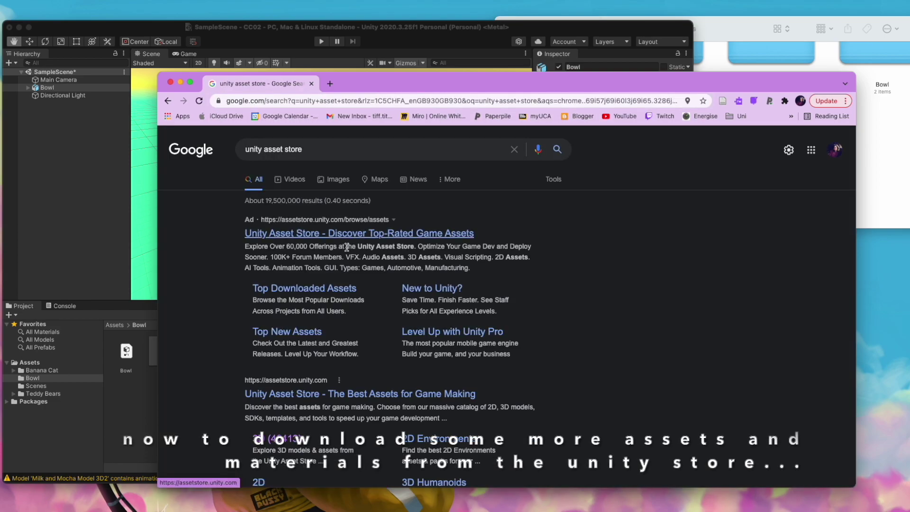
left_click(313, 237)
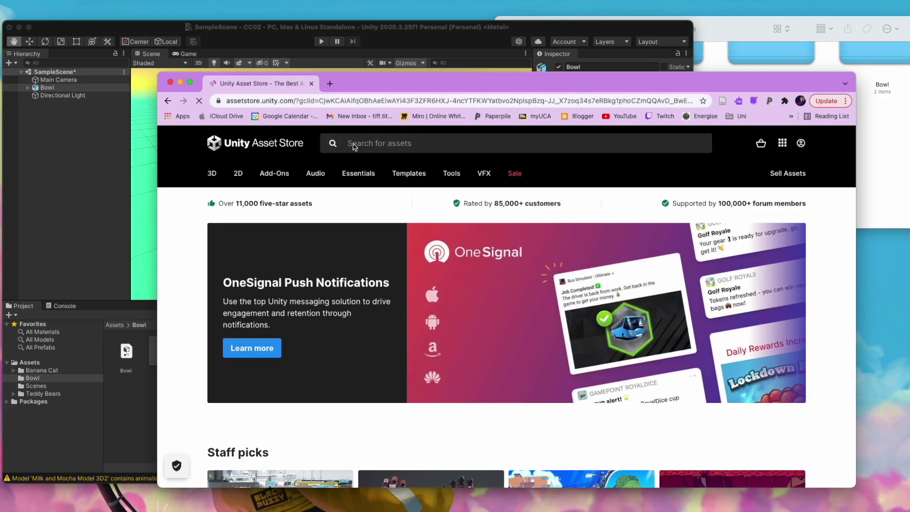
Search the store for "standard assets" and open the Standard Assets (for Unity 2018.4) package page
left_click(361, 145)
type("standard assets")
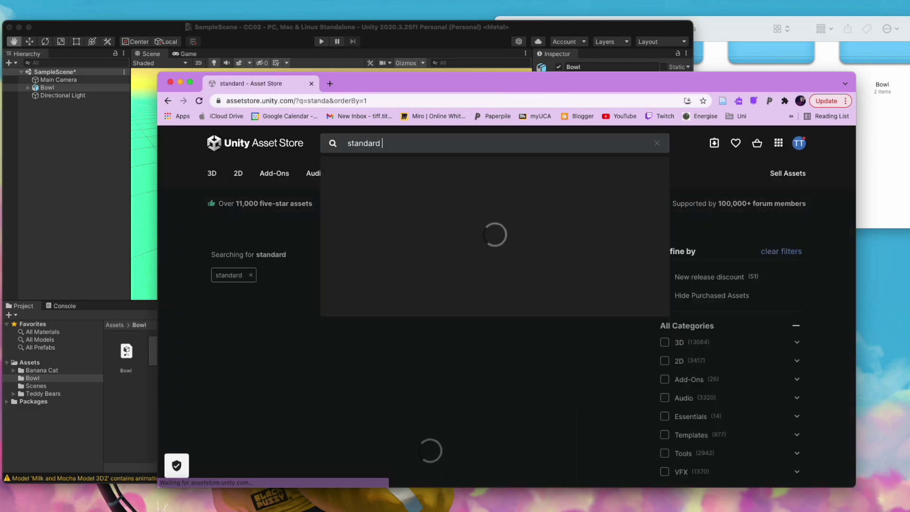
scroll(326, 332, "down", 2)
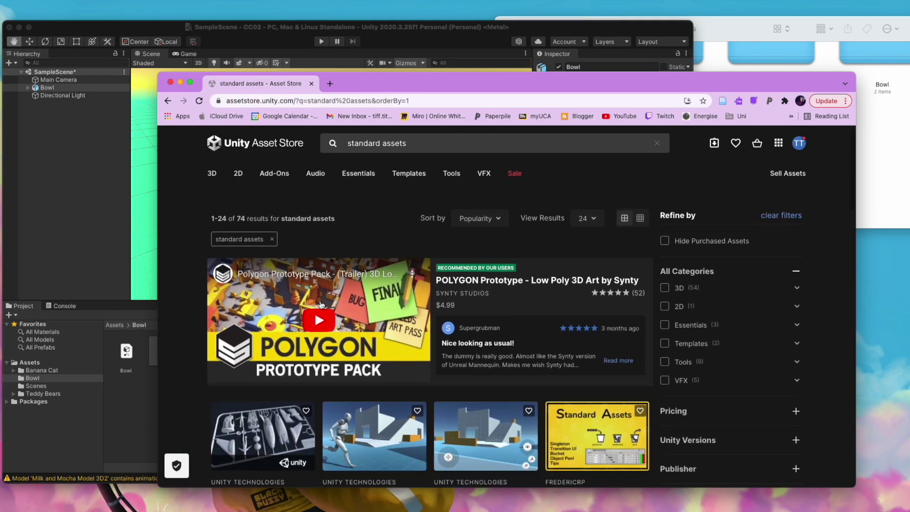
scroll(294, 318, "down", 5)
left_click(267, 323)
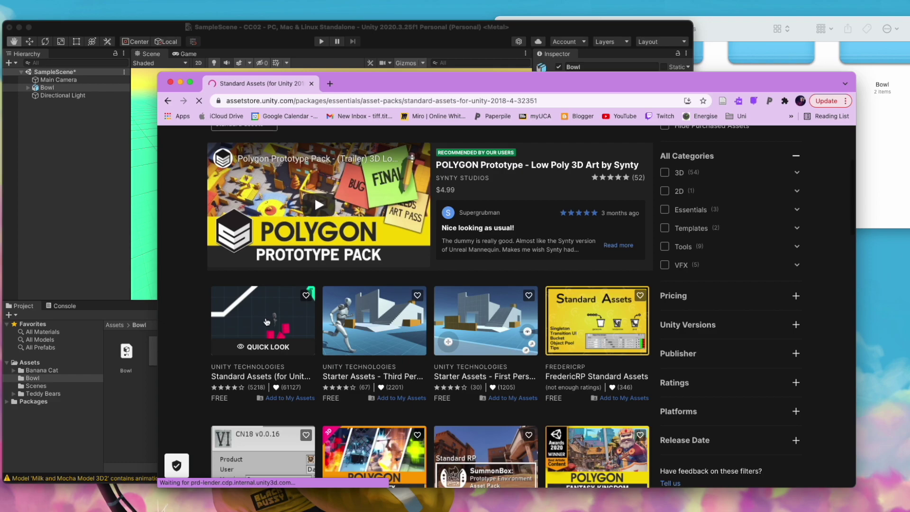
Add Standard Assets (for Unity 2018.4) to My Assets, accepting the terms, and open it in Unity's Package Manager
left_click(714, 281)
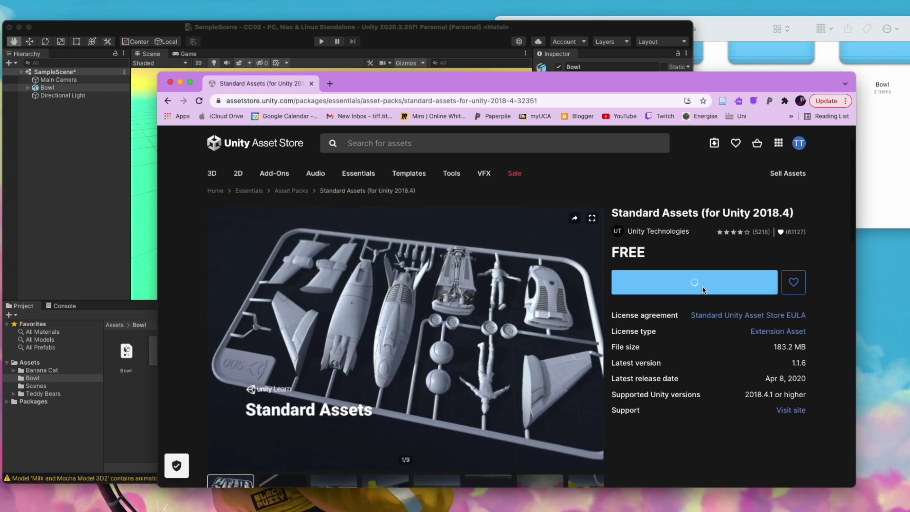
left_click(575, 384)
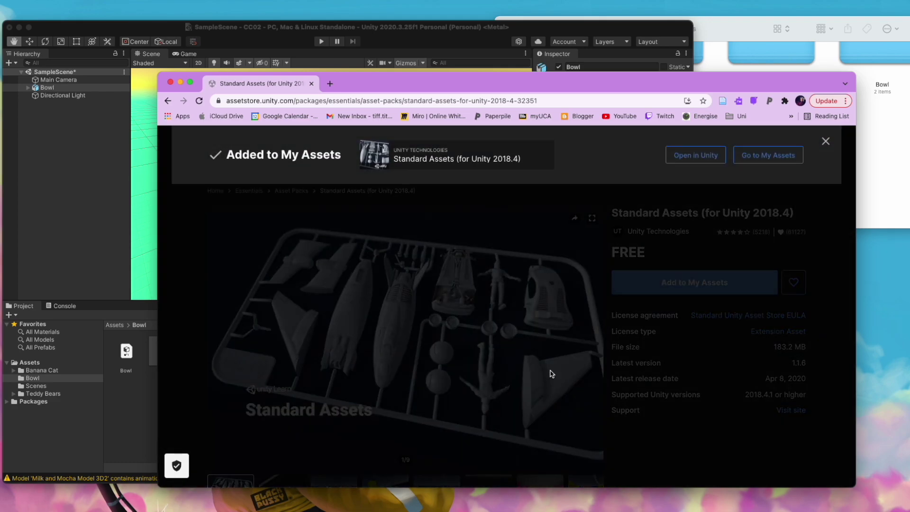
left_click(696, 156)
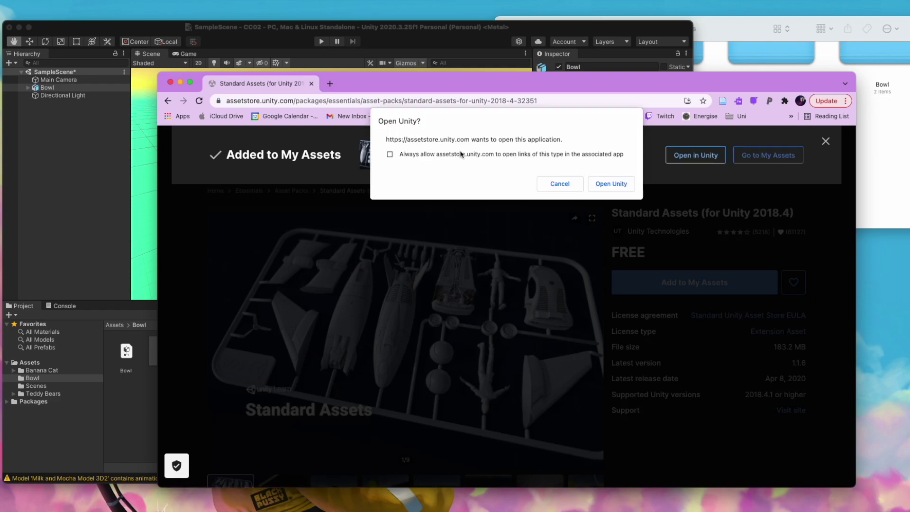
left_click(611, 184)
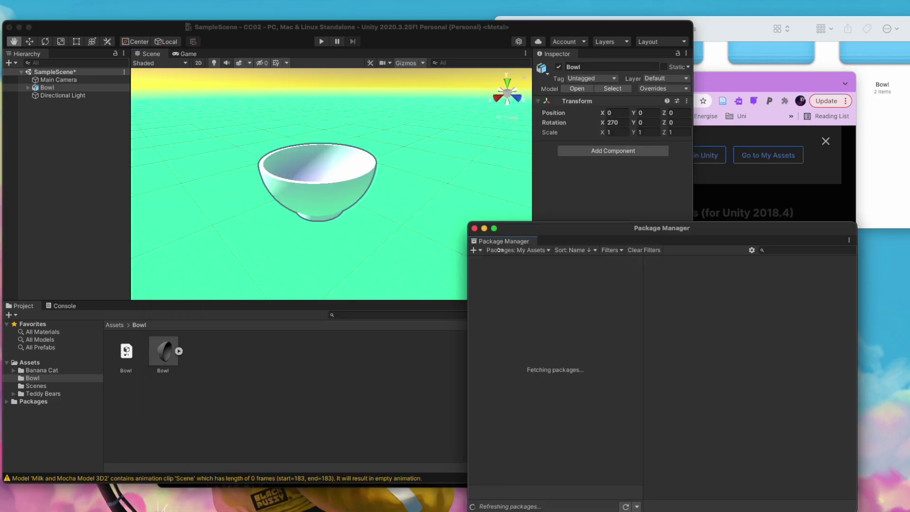
left_click_drag(583, 231, 384, 151)
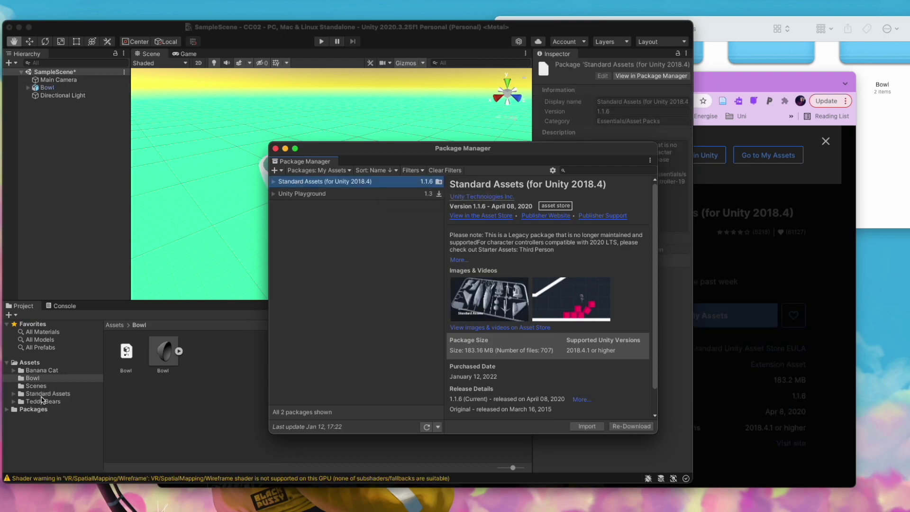
Open the Environment folder inside the project's Standard Assets folder
left_click(42, 396)
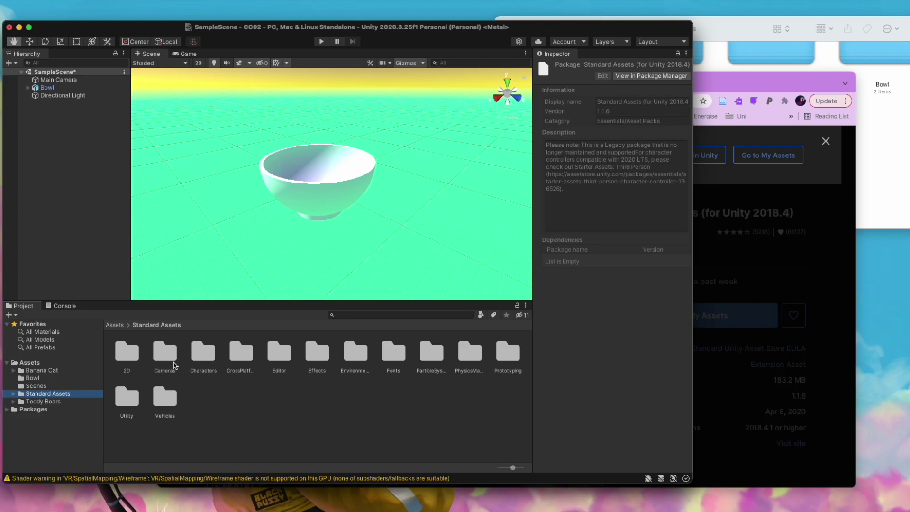
left_click(353, 359)
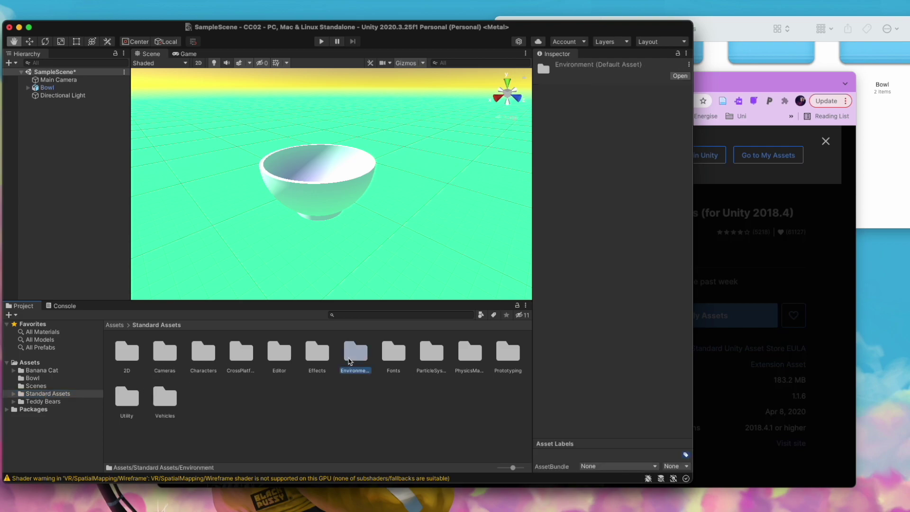
double_click(364, 356)
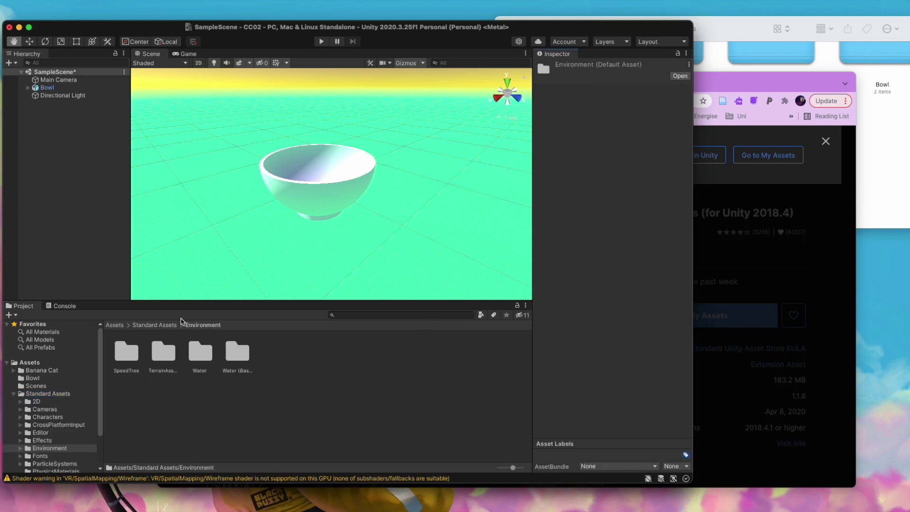
Look inside the Water folder and return to the Environment folder
left_click(205, 353)
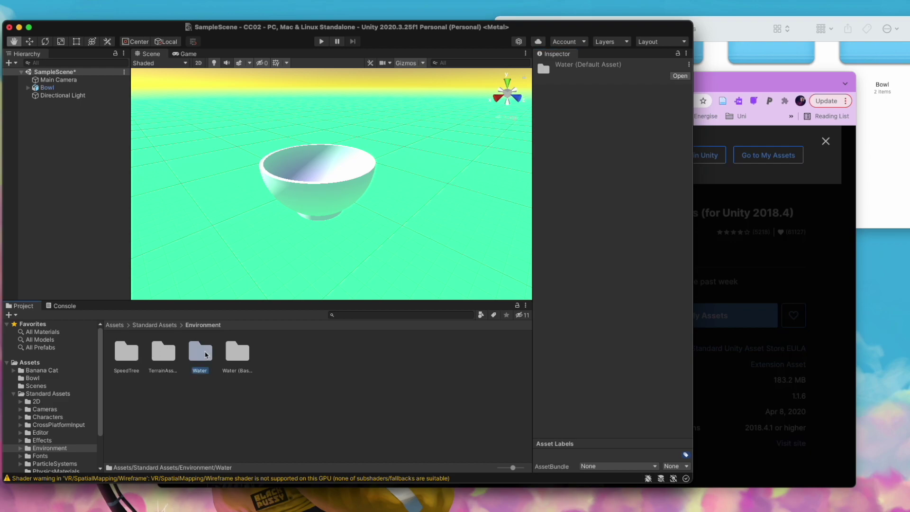
double_click(199, 355)
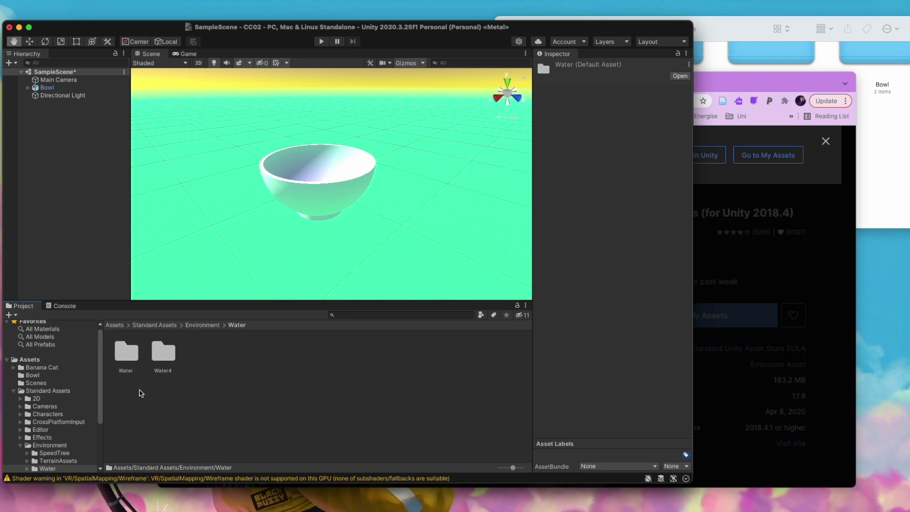
key("Right")
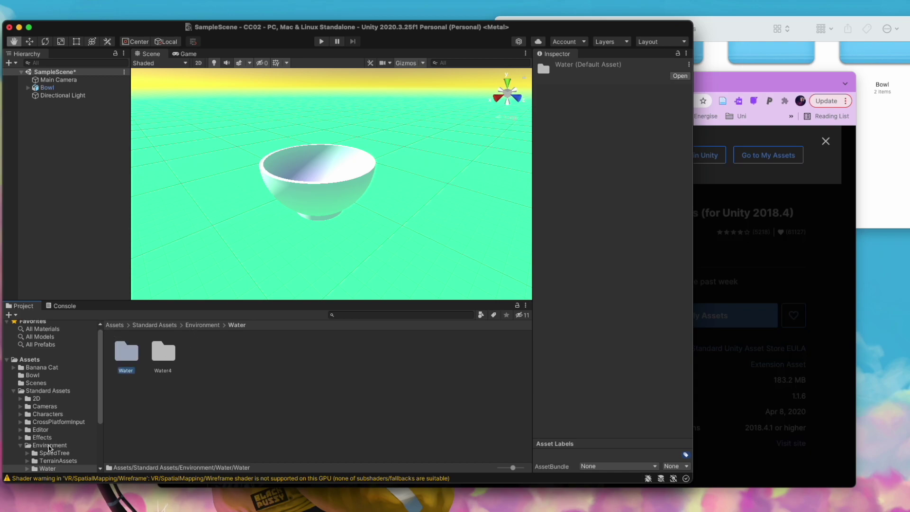
left_click(50, 446)
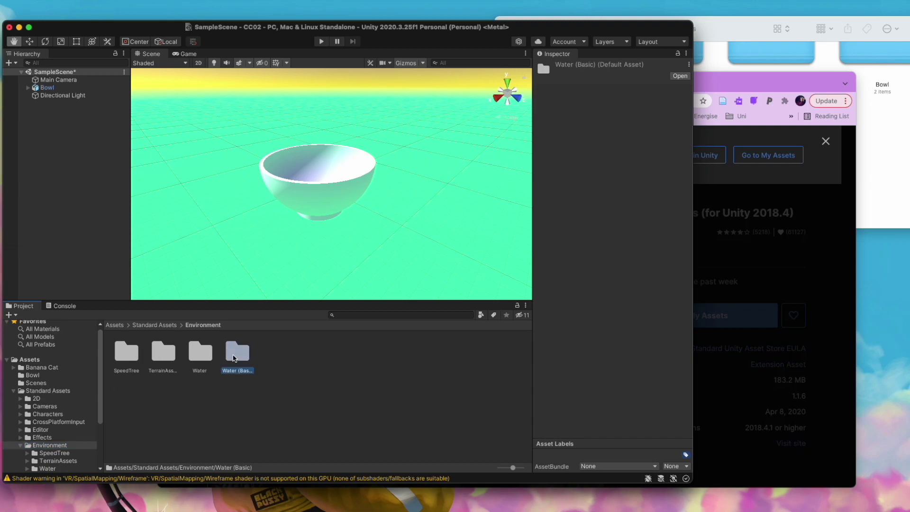
Place the WaterBasicDaytime prefab from Water (Basic) > Prefabs into the scene at about X 16, Y 90, Z 40, near the bowl
double_click(236, 357)
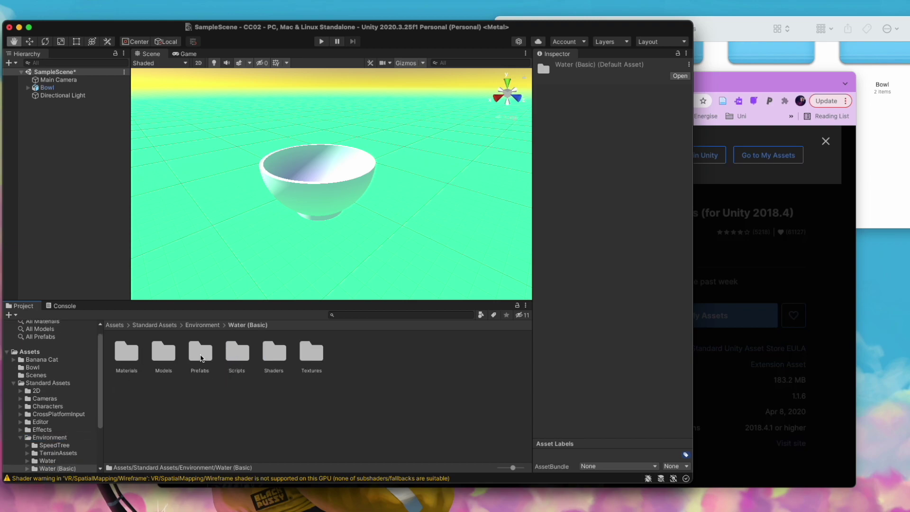
double_click(201, 359)
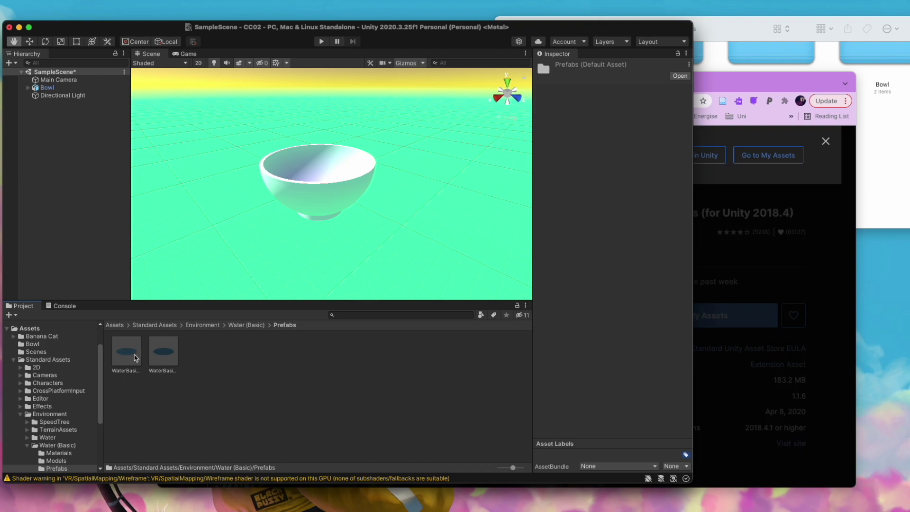
left_click(136, 358)
left_click_drag(136, 358, 314, 166)
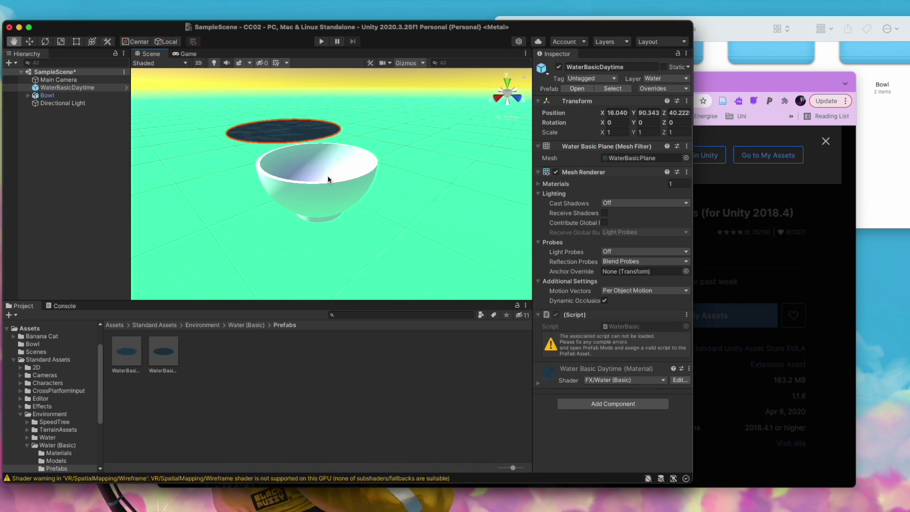
Set the WaterBasicDaytime object's position to X 0, Y -5, Z 0 and its scale to 40 on all axes so it sits inside the bowl
left_click_drag(328, 176, 472, 209, "alt")
left_click_drag(441, 183, 416, 221, "alt")
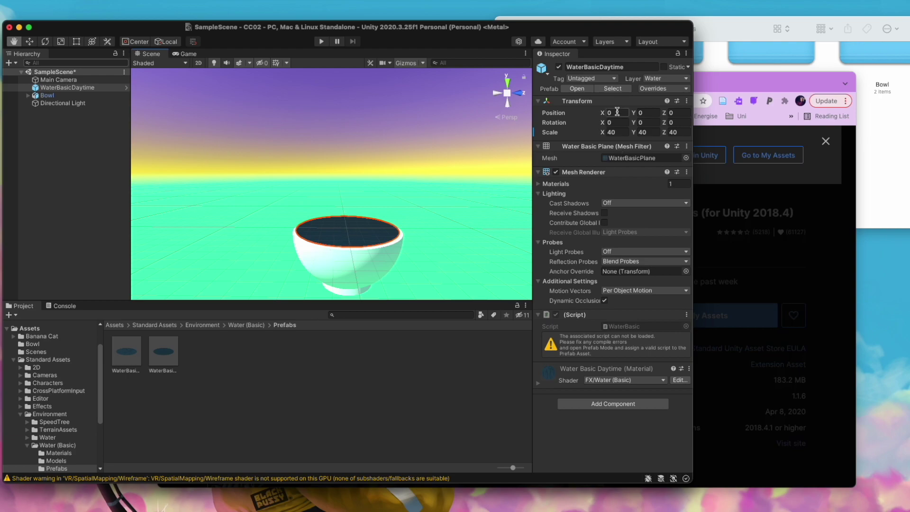
left_click(644, 114)
type("-10")
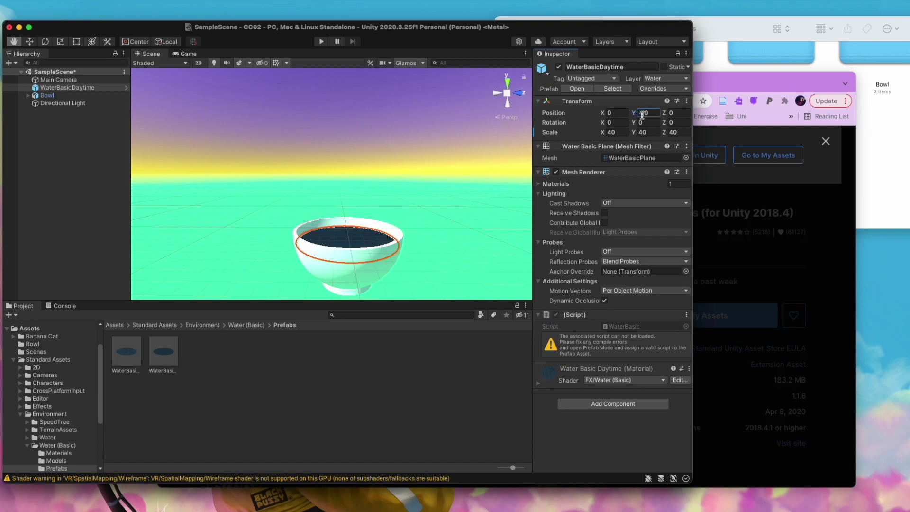
left_click_drag(651, 113, 638, 113)
left_click(611, 133)
left_click(648, 113)
type("-05")
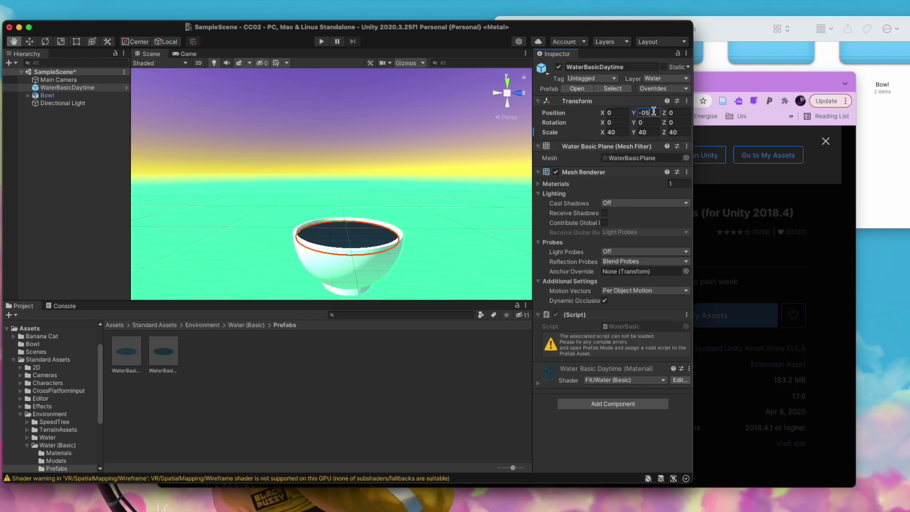
Set the Horizon color of the WaterBasicDaytime material in Water (Basic) > Materials to white
left_click(126, 352)
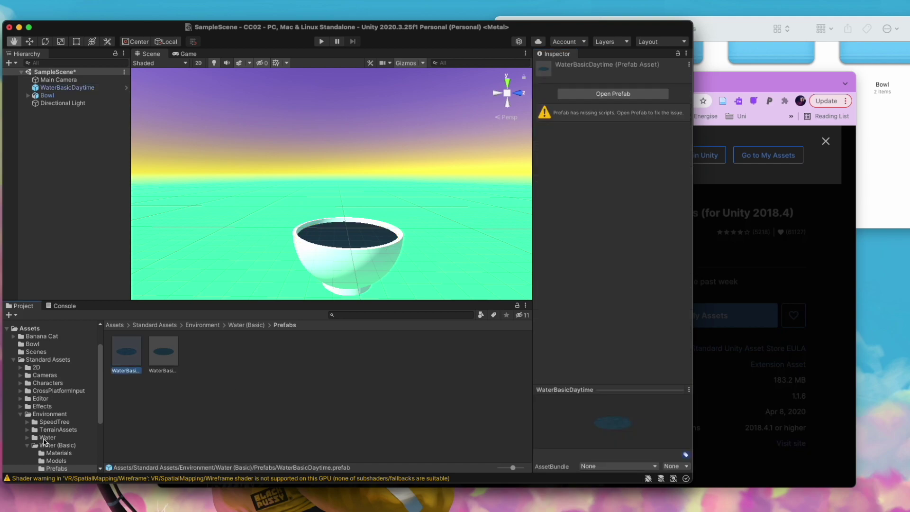
left_click(46, 437)
left_click(48, 446)
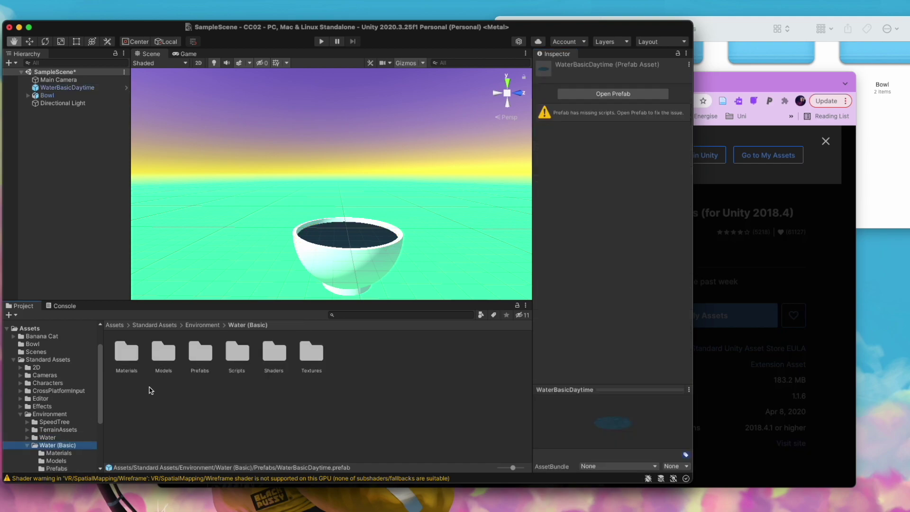
left_click(128, 354)
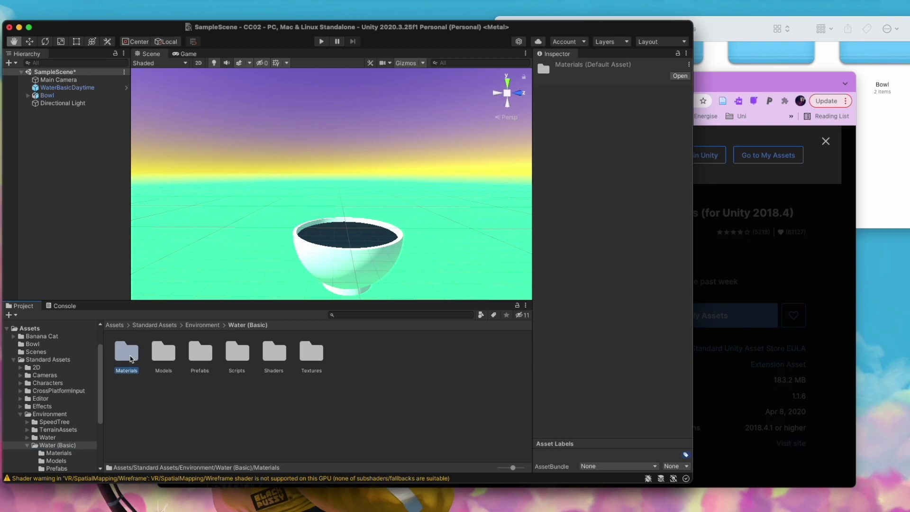
double_click(130, 359)
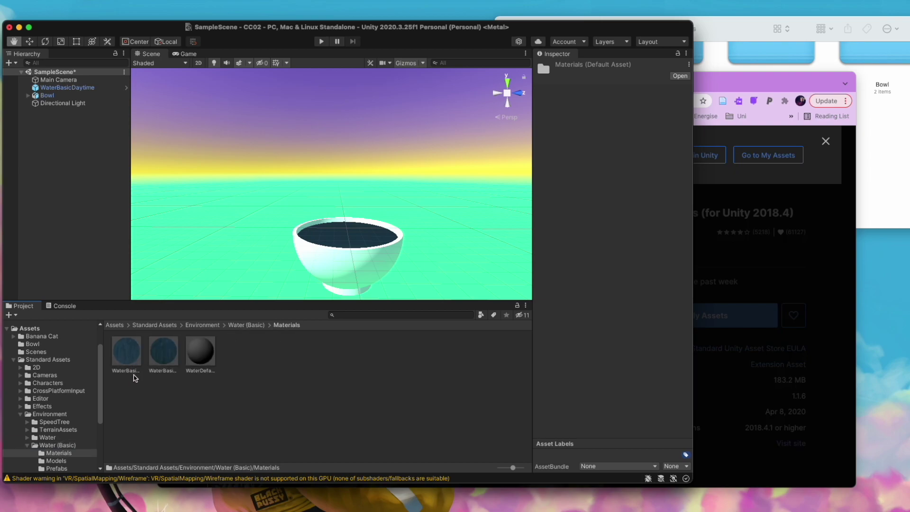
left_click(126, 353)
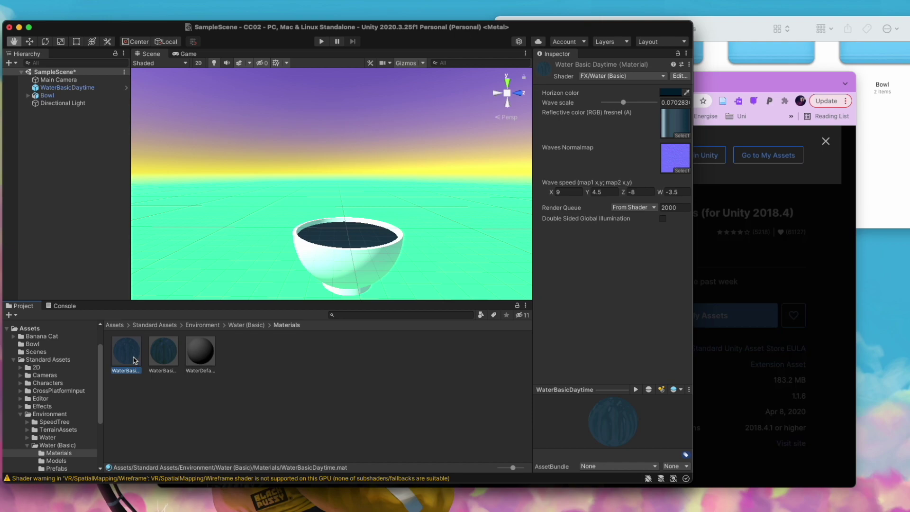
left_click(671, 91)
left_click_drag(731, 183, 704, 146)
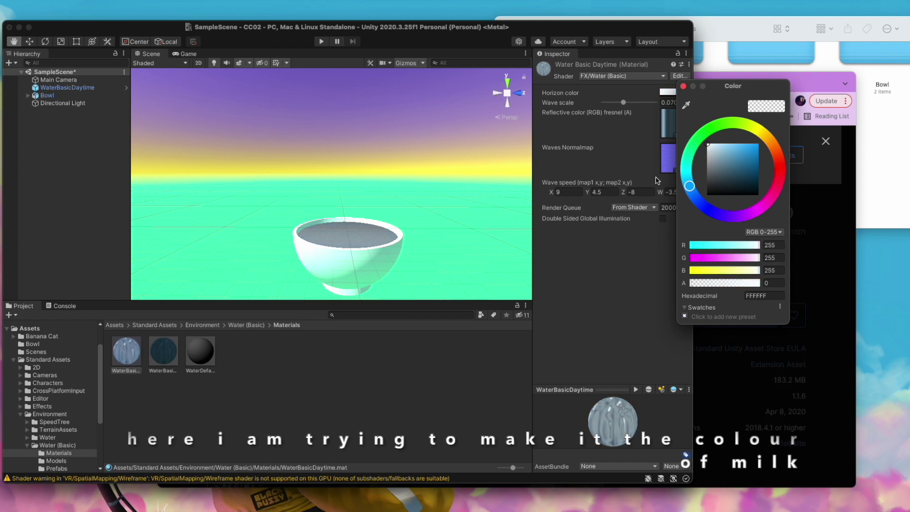
left_click_drag(717, 146, 716, 145)
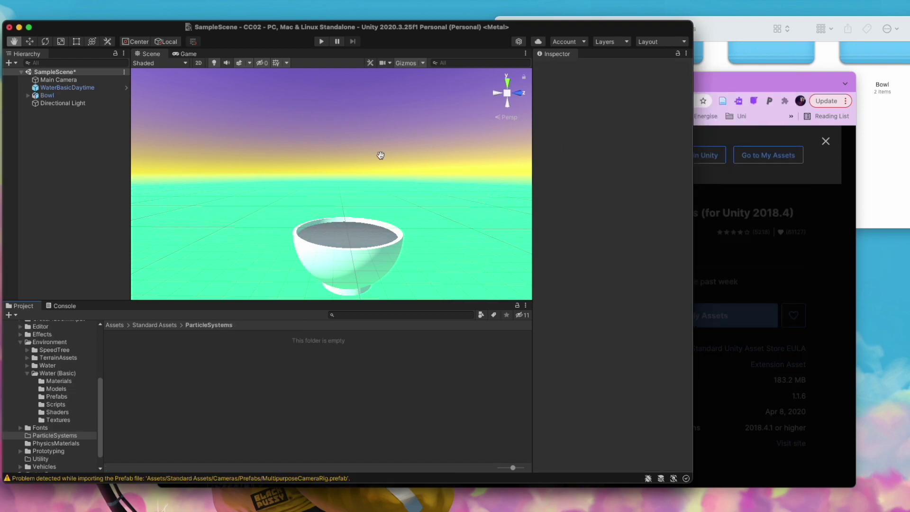
Check the Console messages and run the scene in Play mode
left_click(66, 306)
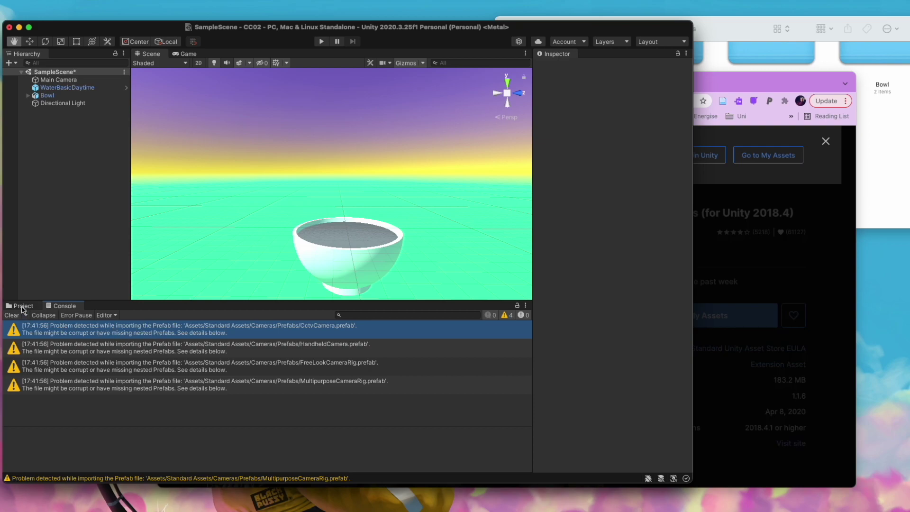
left_click(321, 42)
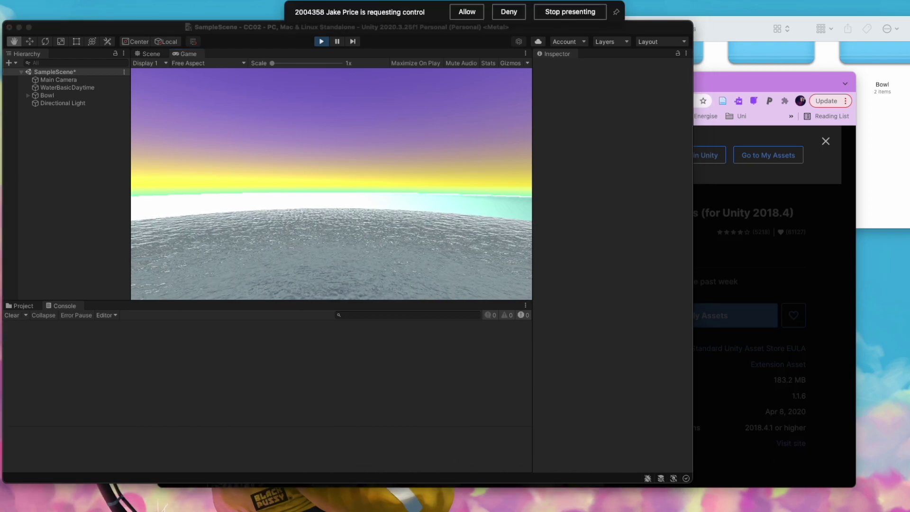
Allow the colleague's screen control request, inspect the WaterBasicDaytime object's settings and exit Play mode
left_click(467, 12)
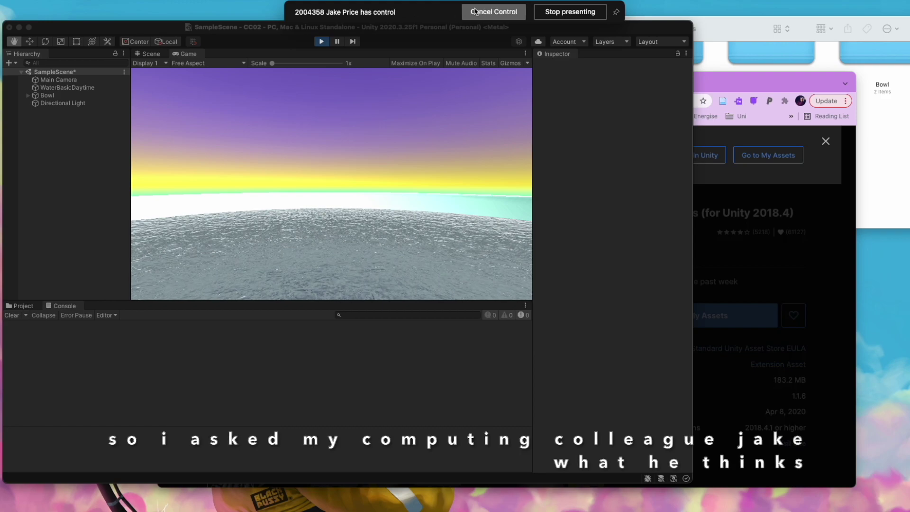
key("F11")
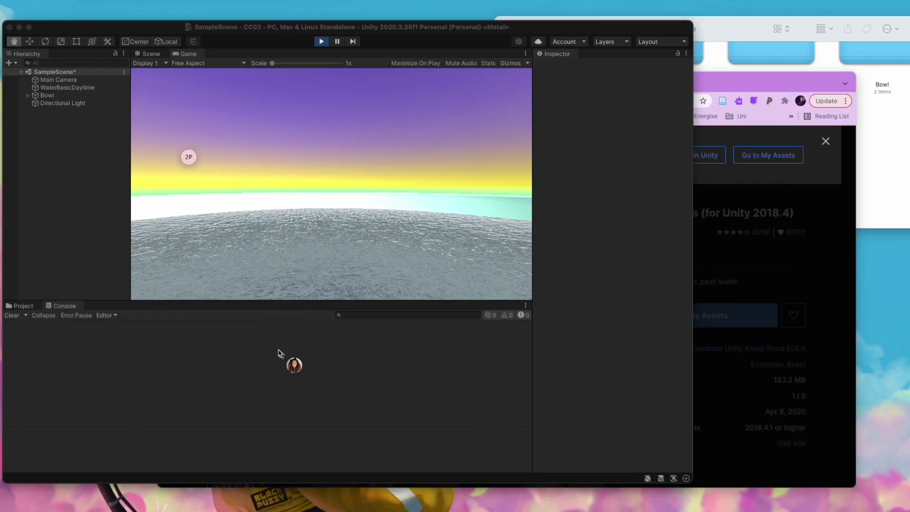
left_click(71, 116)
left_click(71, 88)
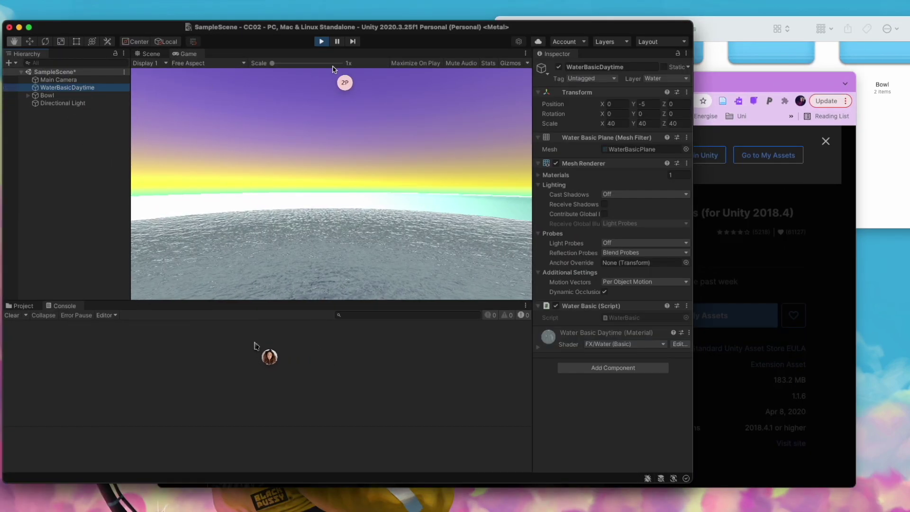
left_click(321, 42)
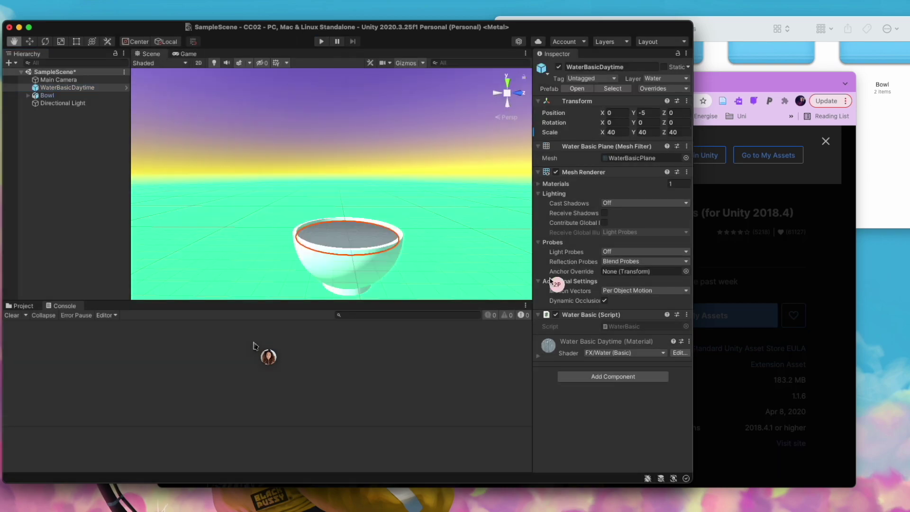
Show the settings of the WaterBasicDaytime material from the Water (Basic) > Materials folder
left_click(26, 307)
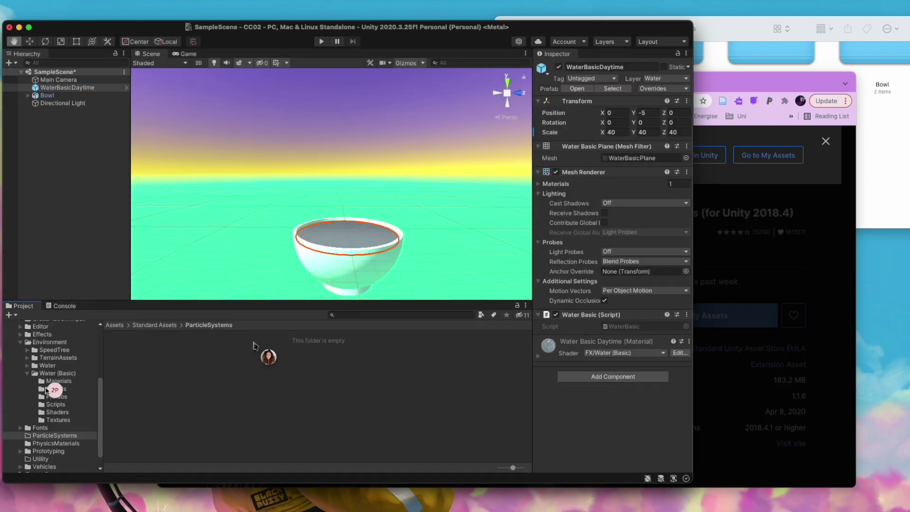
left_click(59, 381)
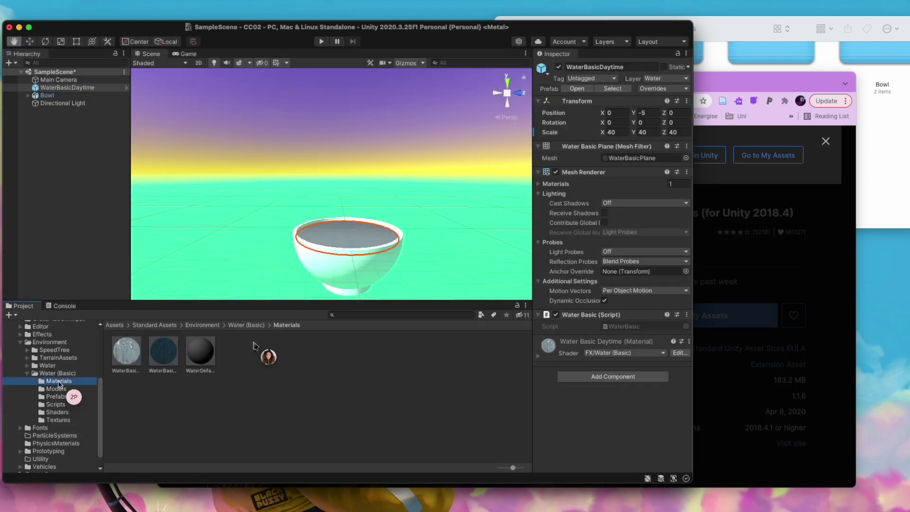
left_click(126, 351)
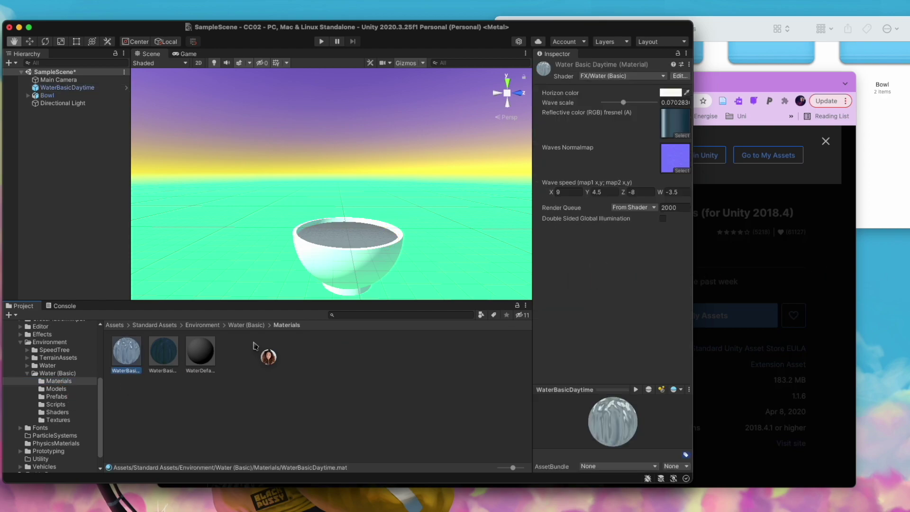
Switch to the CC02 Mind Map board in Miro and examine the milk and bowl in the inspiration picture
key("super+Tab")
left_click_drag(372, 84, 908, 80)
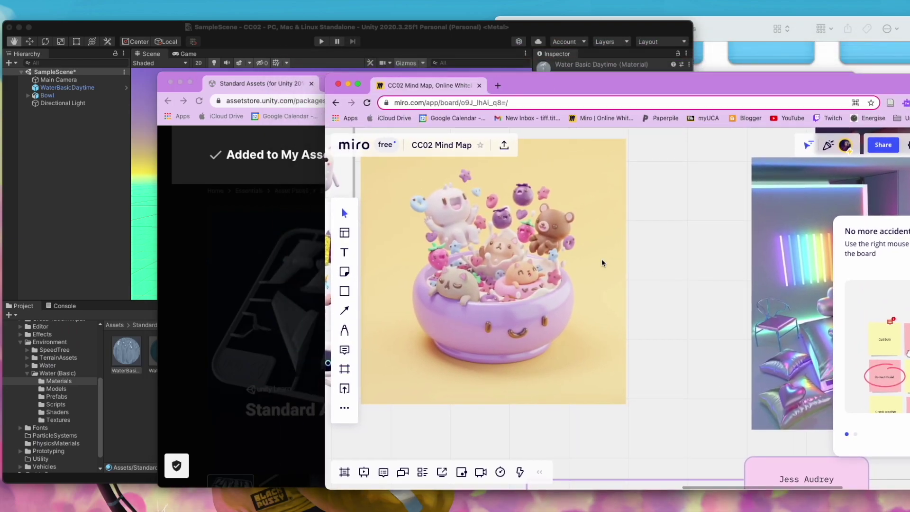
scroll(509, 259, "up", 5)
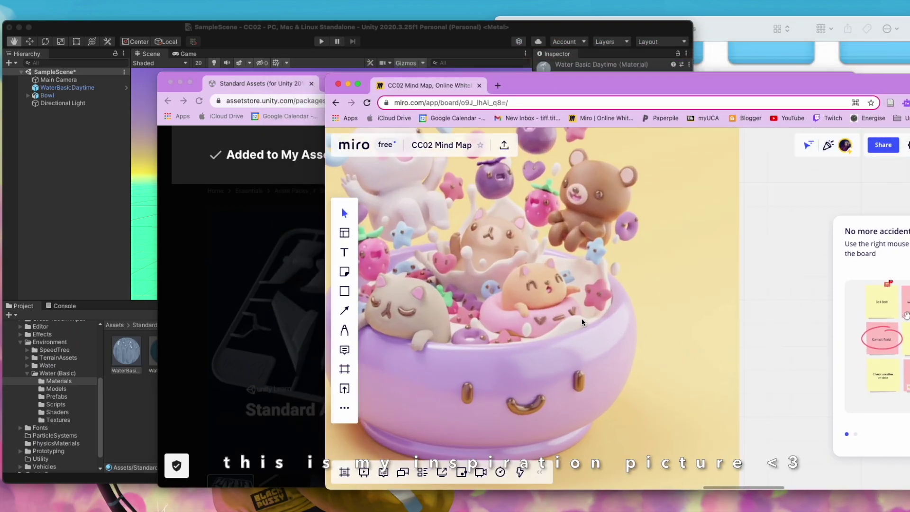
scroll(582, 323, "down", 2)
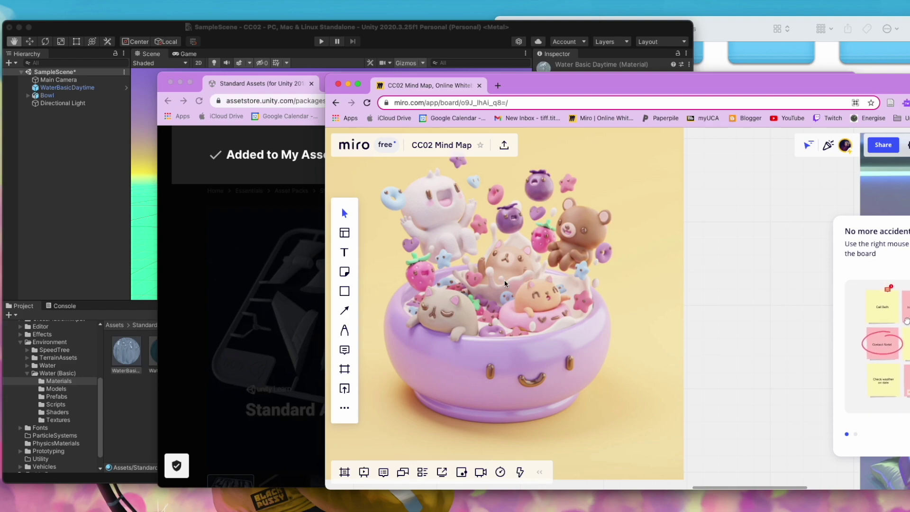
scroll(504, 283, "down", 2)
scroll(504, 283, "up", 4)
scroll(489, 278, "down", 3)
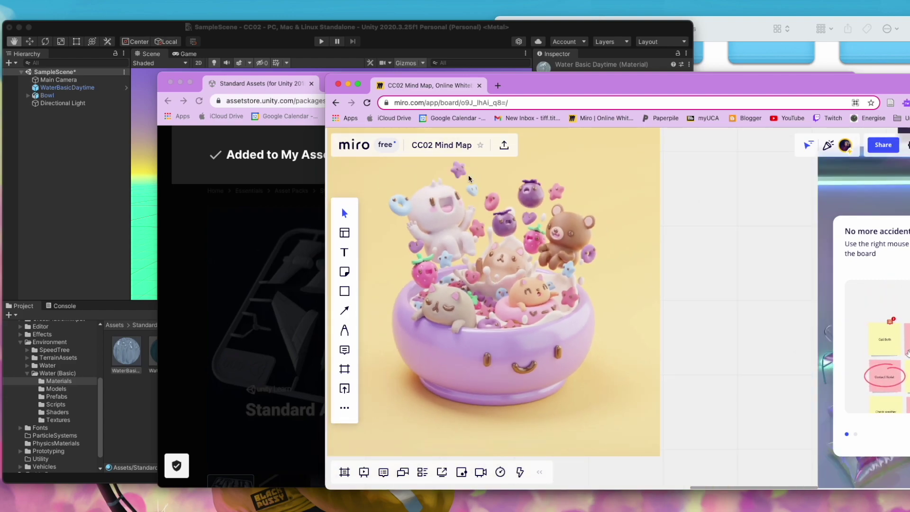
scroll(542, 317, "up", 3)
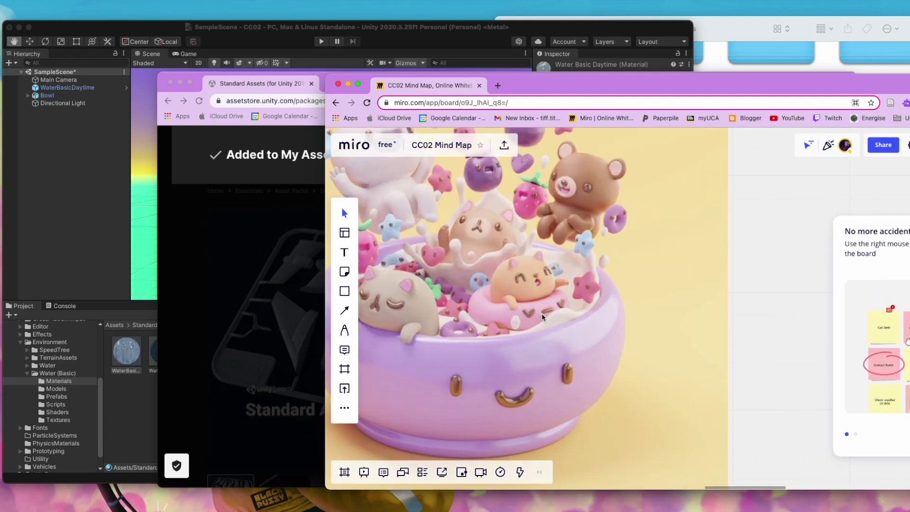
scroll(542, 317, "down", 3)
left_click_drag(415, 89, 284, 511)
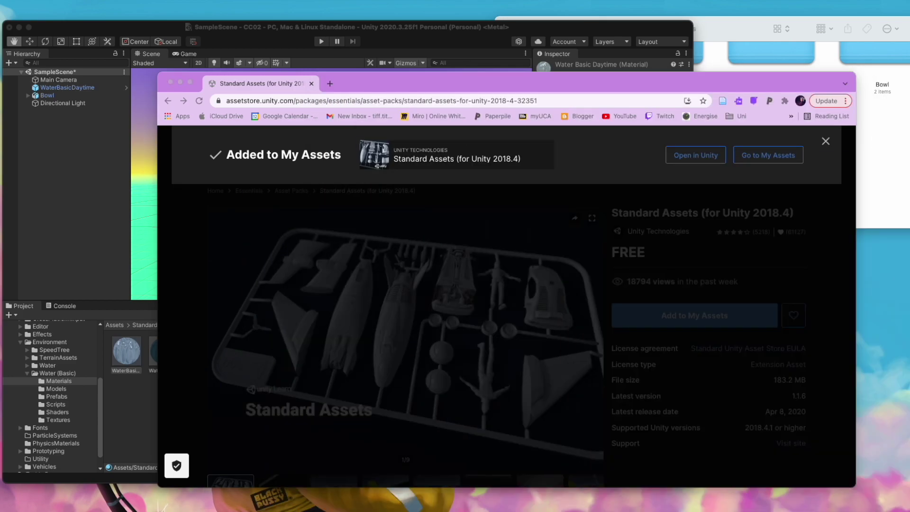
Browse the Google image results for "milk texture" and preview the iStock wavy milk texture image
left_click_drag(717, 175, 457, 49)
scroll(525, 339, "down", 5)
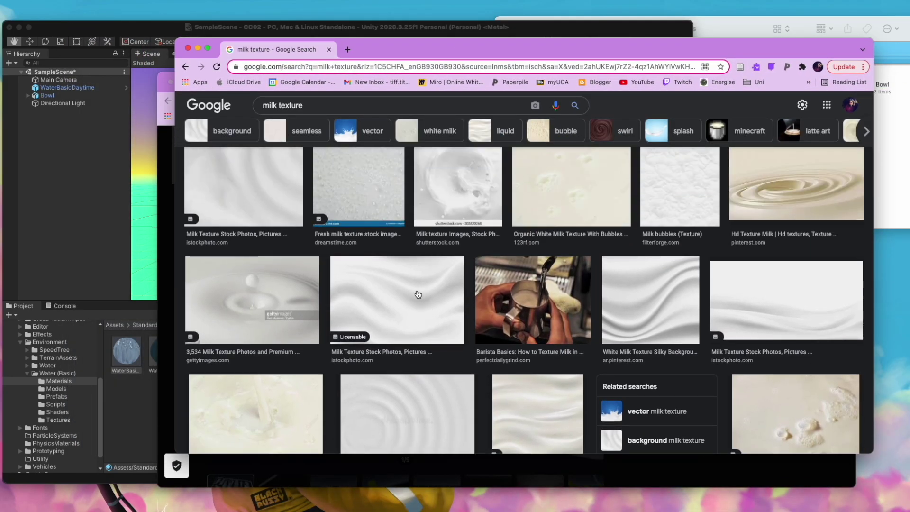
left_click(418, 294)
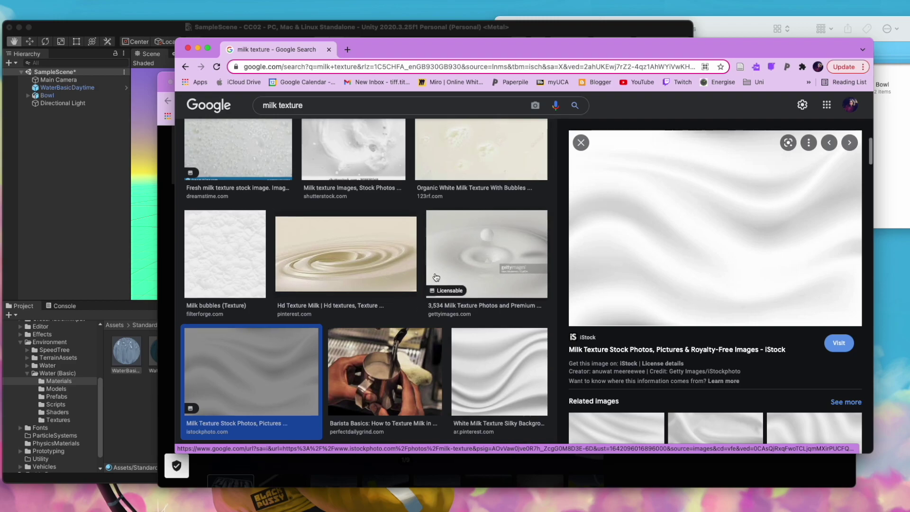
scroll(401, 278, "up", 5)
left_click_drag(291, 54, 306, 61)
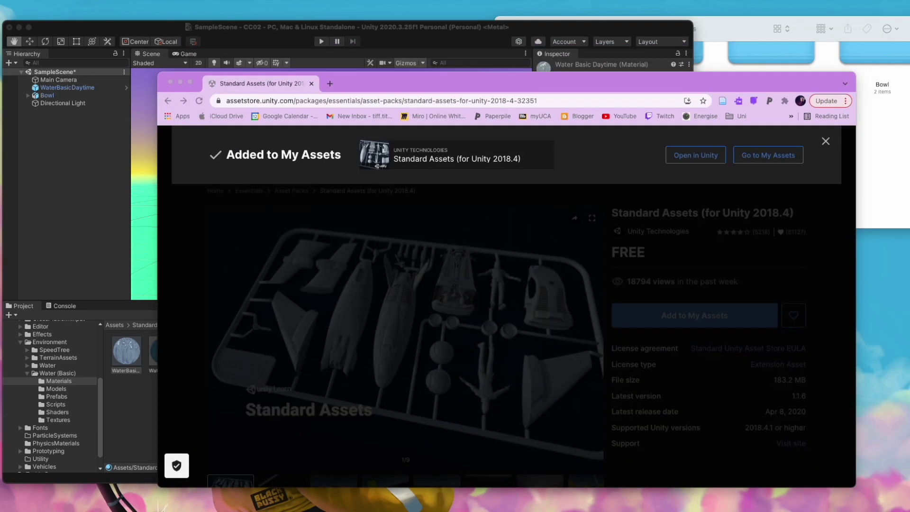
Browse the Google image results for "ripple normal map" to find a suitable ripple texture
left_click_drag(754, 88, 710, 50)
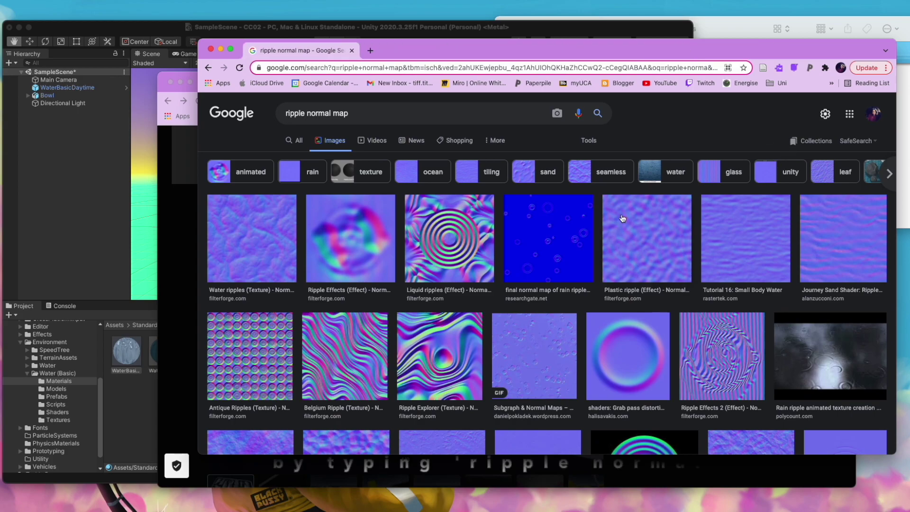
scroll(546, 330, "down", 3)
scroll(572, 320, "down", 4)
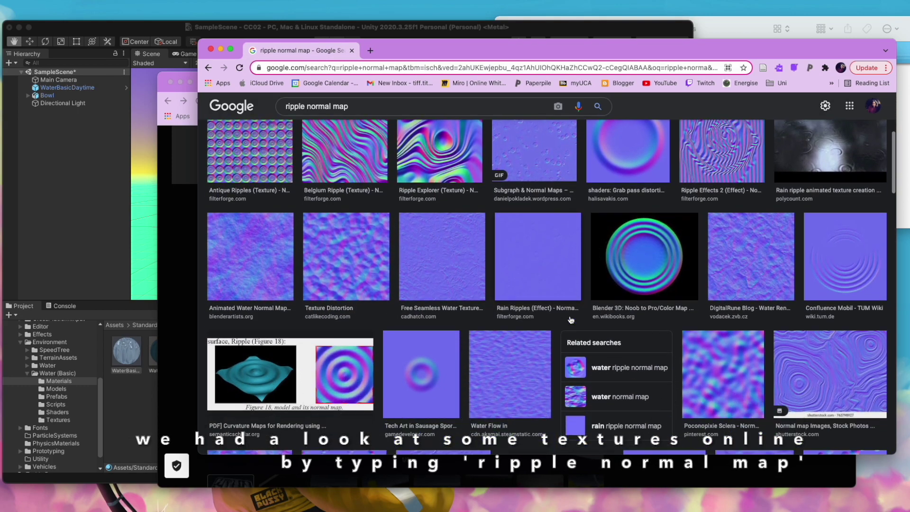
scroll(716, 291, "up", 5)
scroll(715, 292, "up", 2)
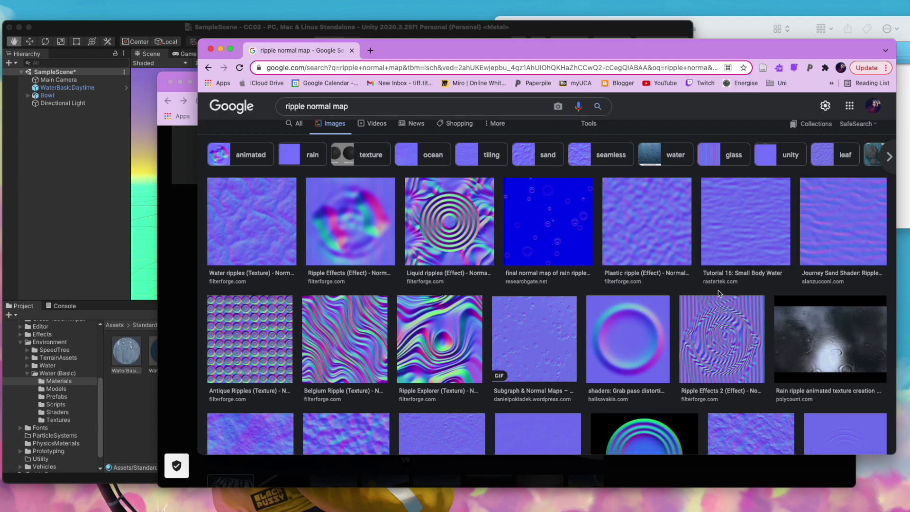
scroll(721, 289, "down", 10)
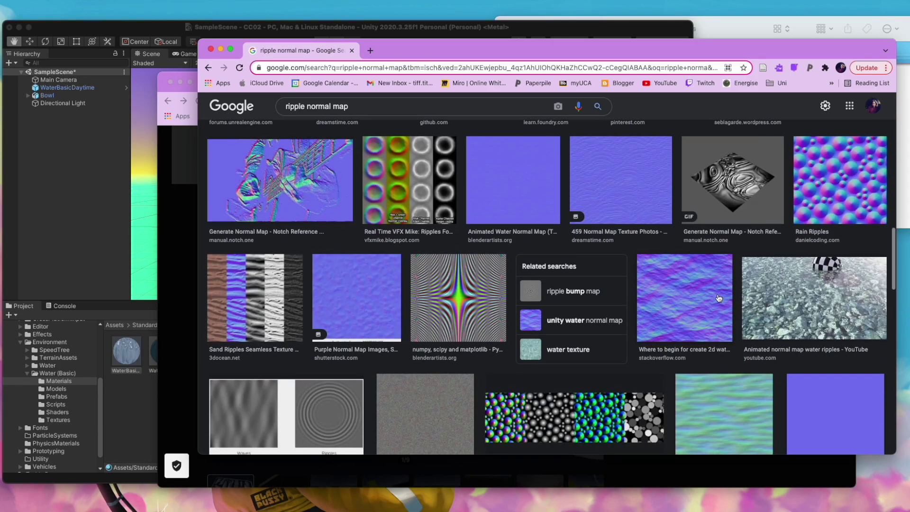
scroll(719, 298, "up", 10)
Preview the "Journey Sand Shader: Ripples" image and save it to the Desktop as "milk texture"
left_click(814, 242)
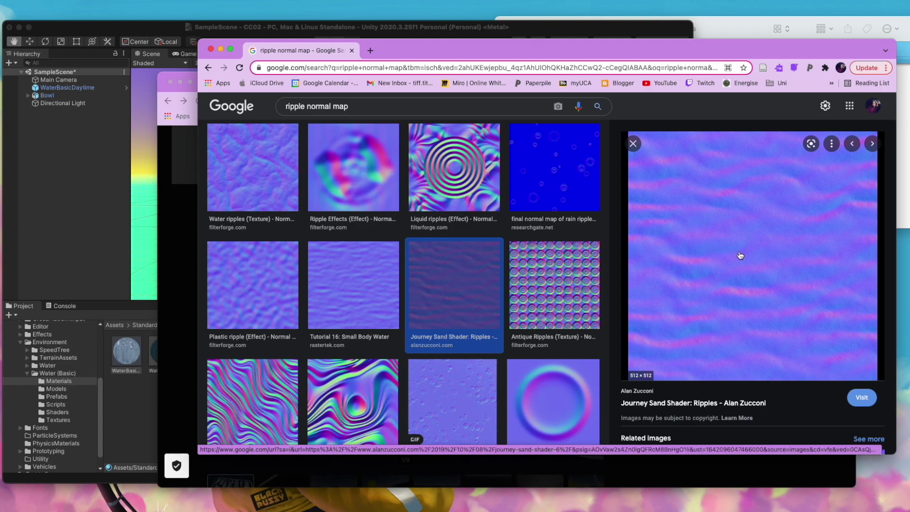
right_click(698, 222)
left_click(712, 314)
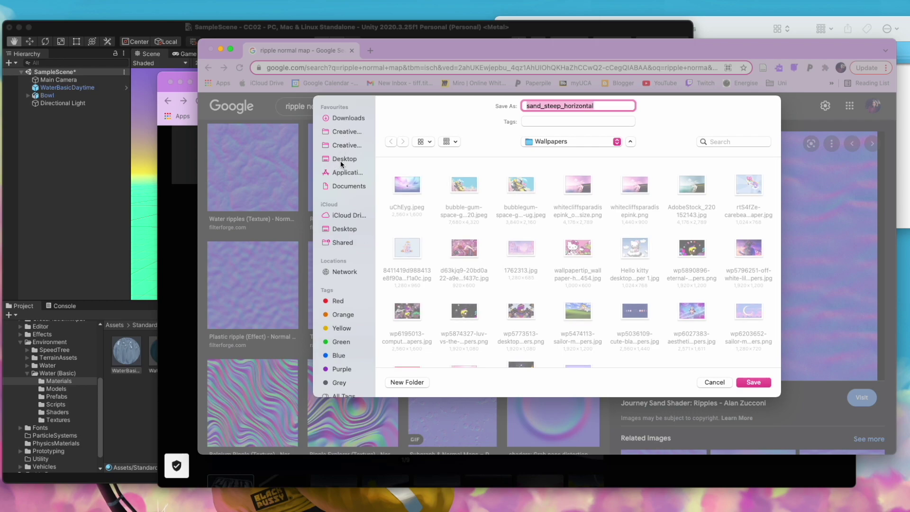
left_click(341, 161)
type("milk texture")
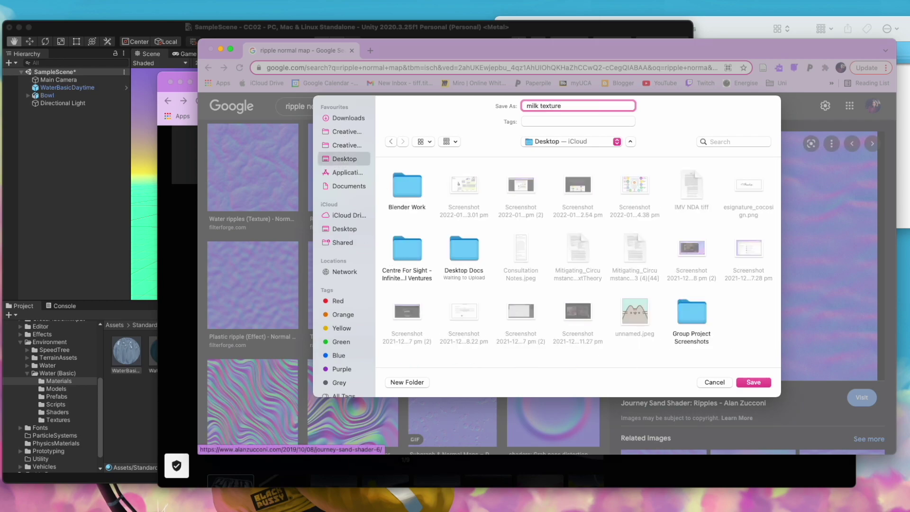
left_click(747, 384)
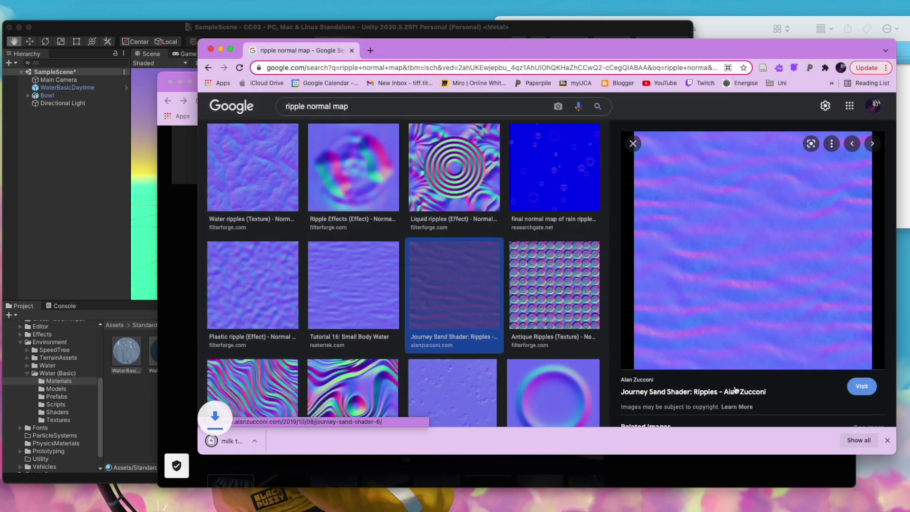
Return to Unity and import the milk texture image from the Desktop into the Water (Basic) > Materials folder
left_click(220, 49)
left_click(181, 81)
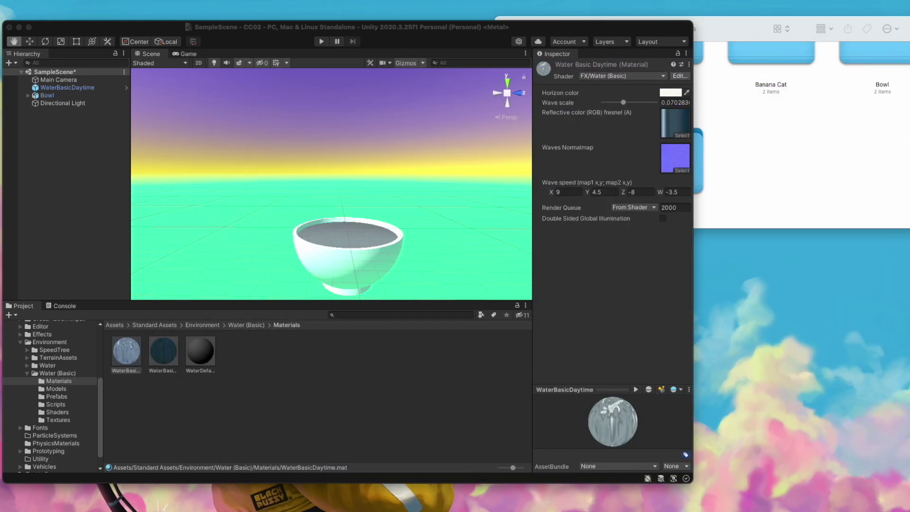
left_click_drag(906, 328, 241, 371)
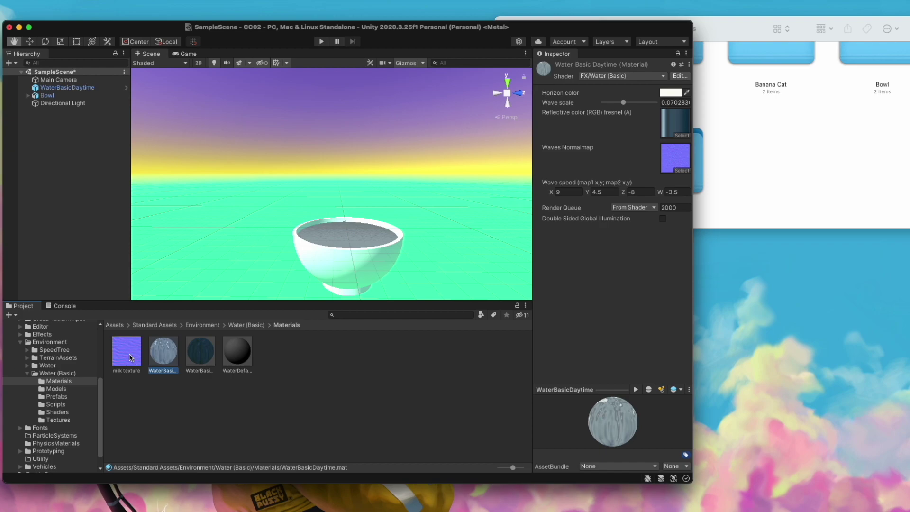
Set the milk texture's texture type to Normal map and apply the import settings
left_click(125, 356)
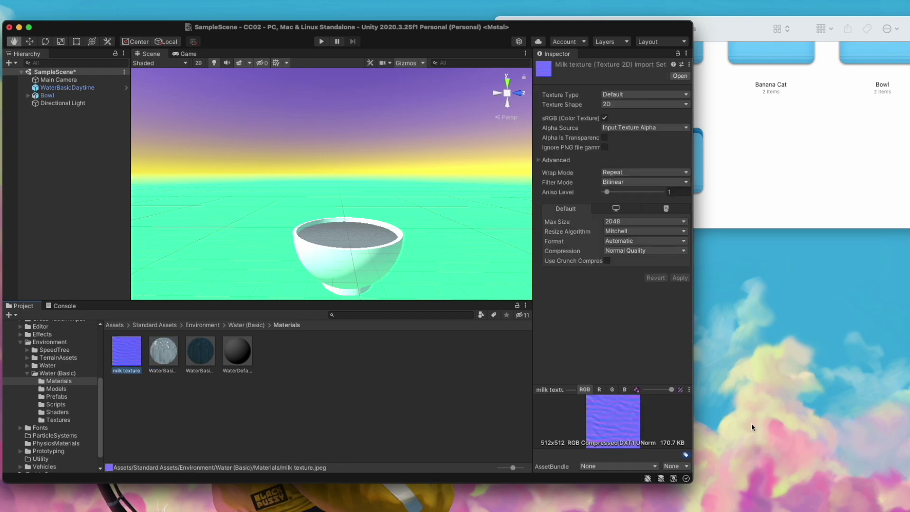
left_click(623, 96)
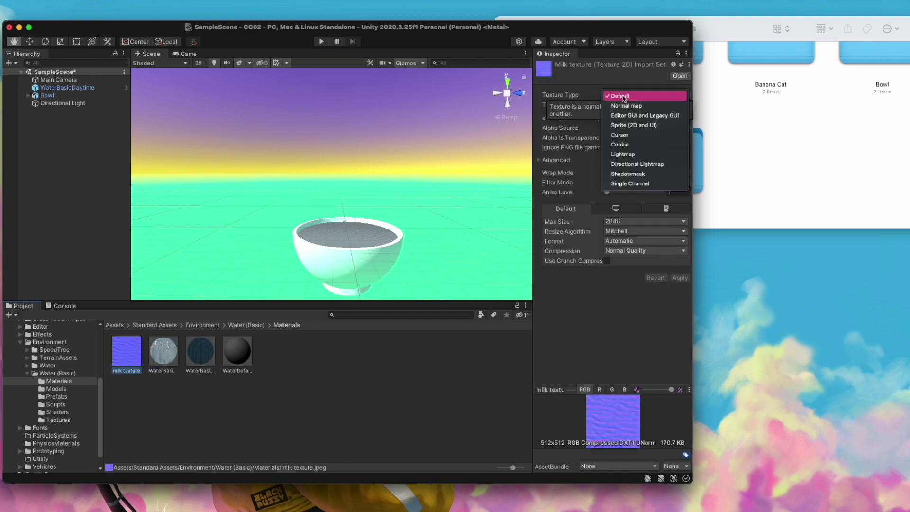
left_click(624, 106)
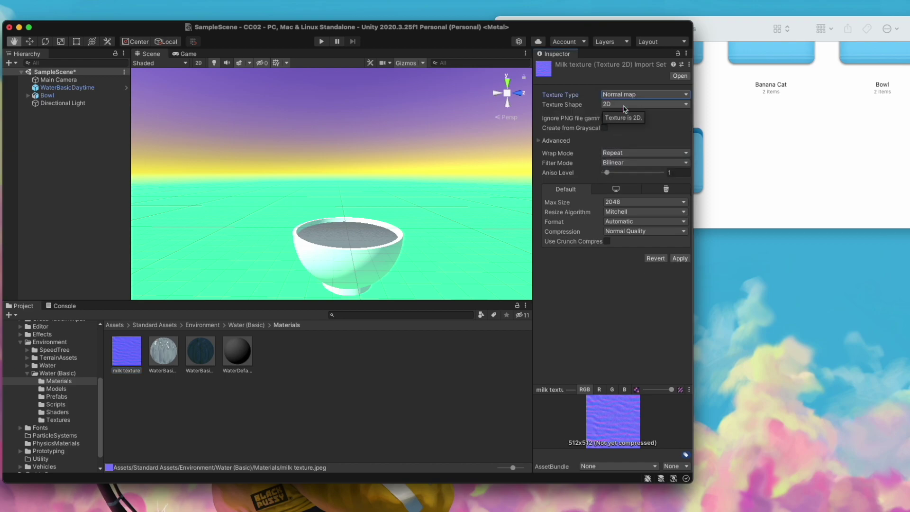
left_click(686, 258)
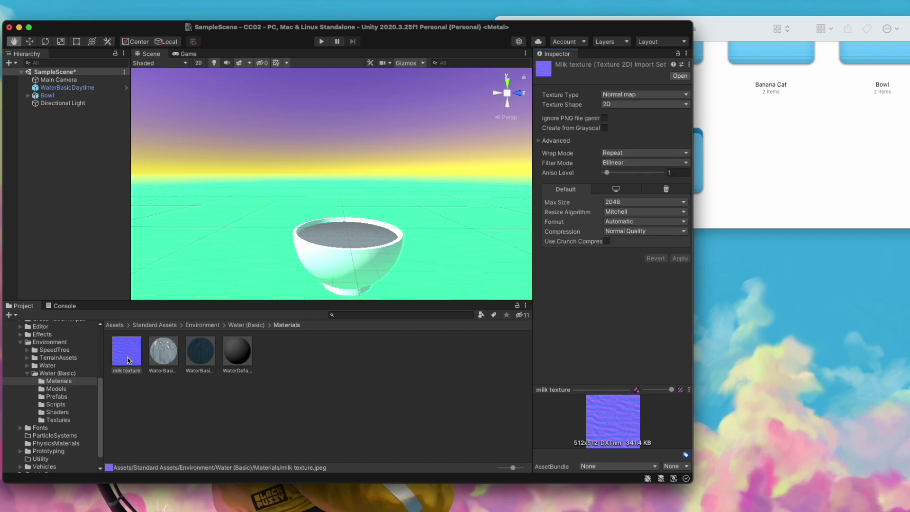
Assign the milk texture as the WaterBasicDaytime material's waves normal map and reduce the wave scale
left_click(176, 359)
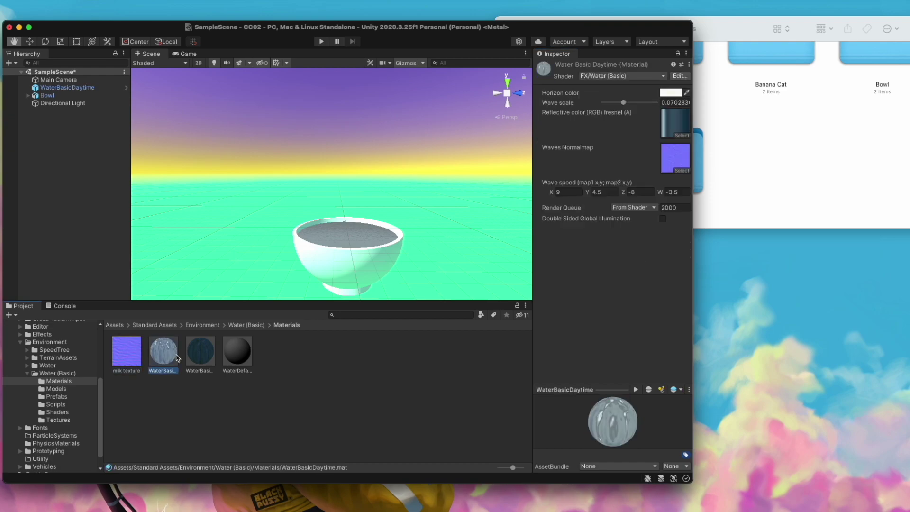
left_click_drag(127, 357, 133, 362)
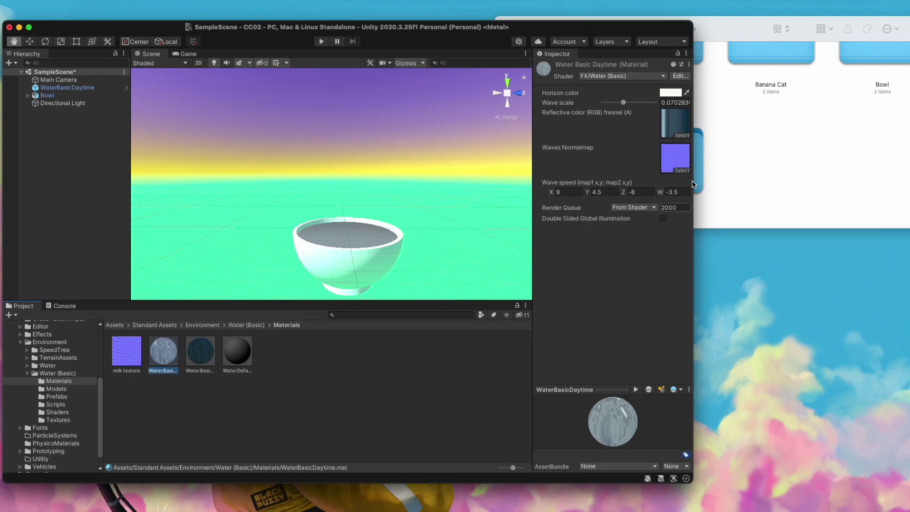
left_click(132, 351)
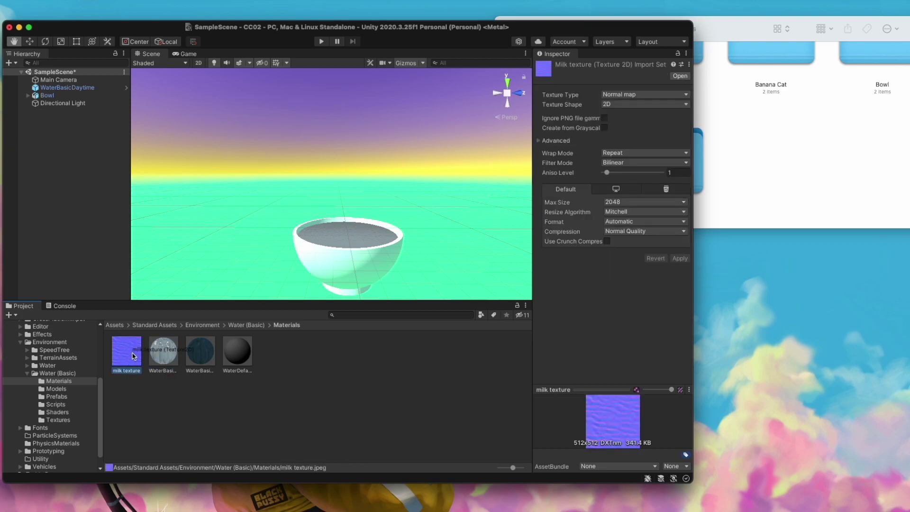
left_click_drag(134, 356, 669, 166)
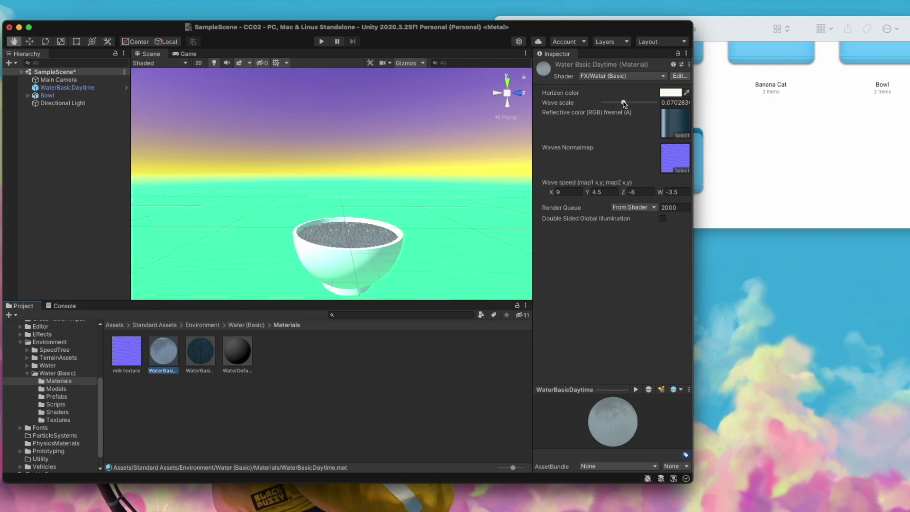
left_click_drag(623, 104, 624, 104)
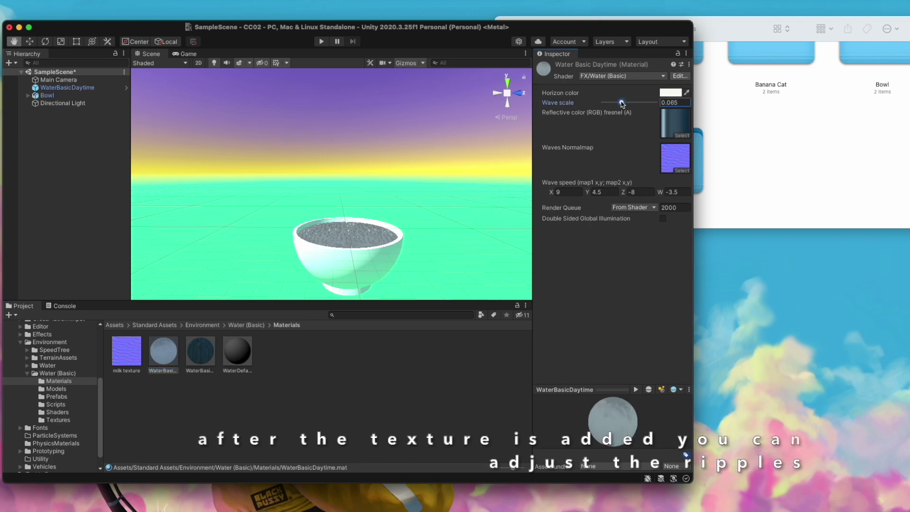
left_click_drag(624, 104, 612, 105)
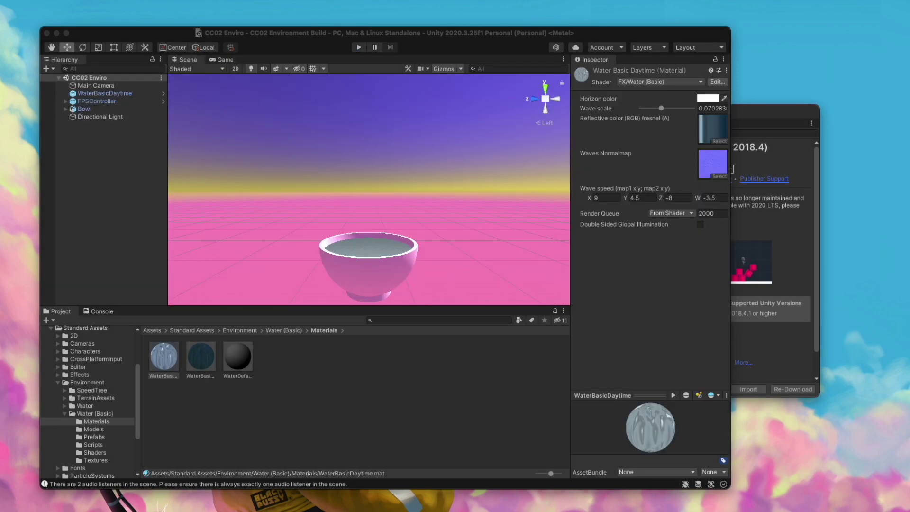
Switch to the browser and look through the "ripple normal map" image results for another ripple texture
left_click_drag(909, 105, 418, 80)
left_click(332, 185)
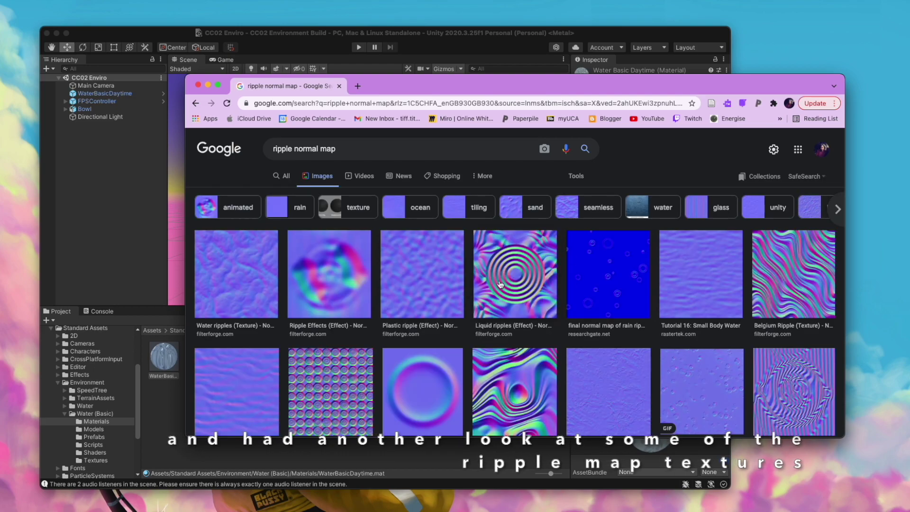
scroll(520, 283, "down", 5)
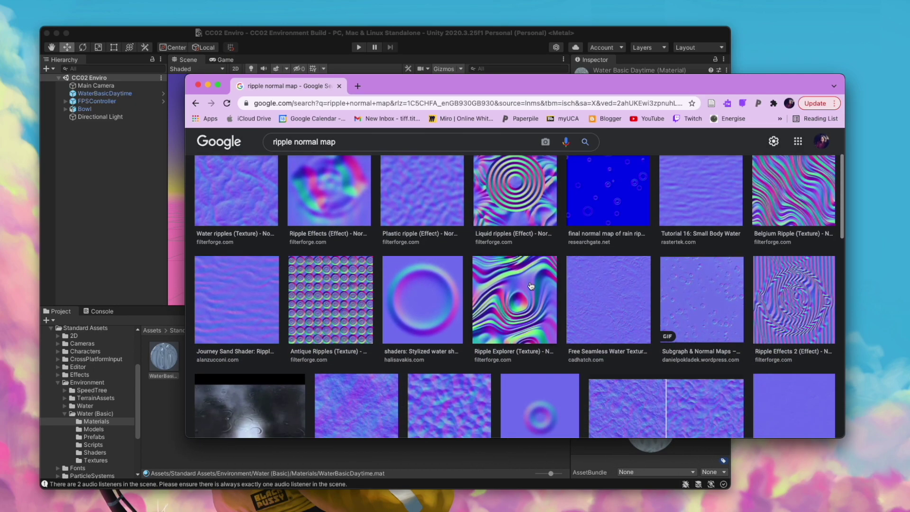
scroll(531, 285, "down", 10)
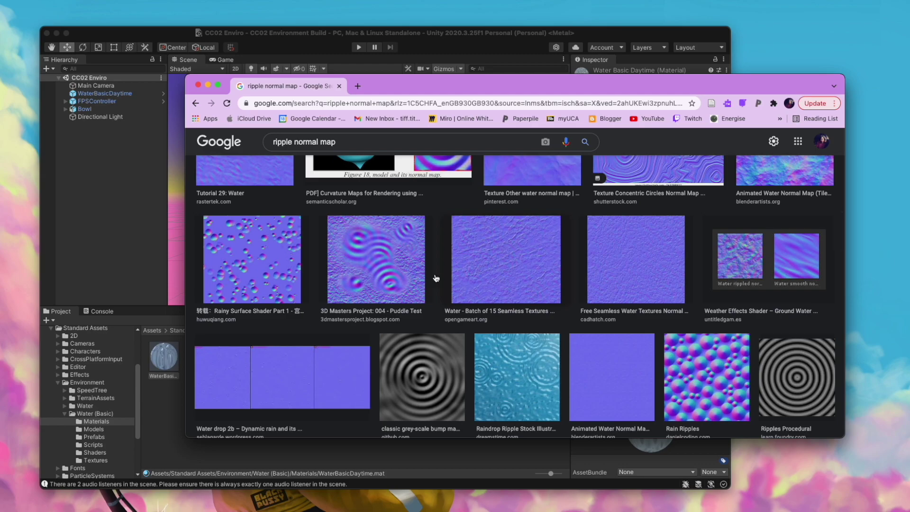
scroll(545, 260, "down", 20)
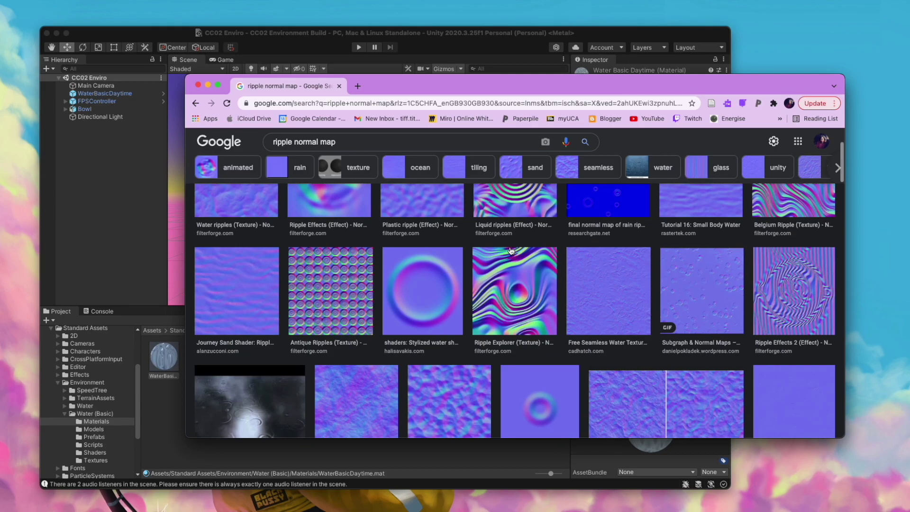
scroll(508, 254, "up", 3)
Search images for "ripple normal map milk" and preview the Milk bubbles normal map and a related painted-stroke texture
left_click(347, 151)
type("milk")
key("Return")
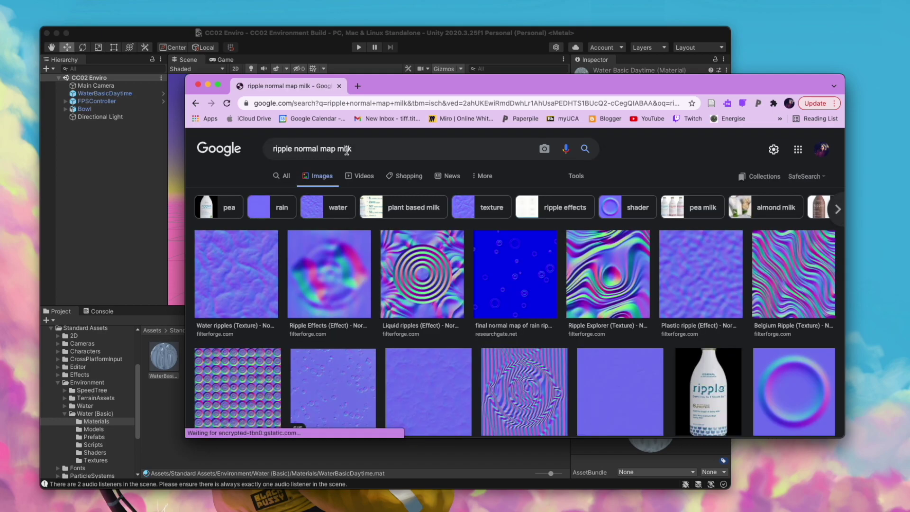
scroll(698, 330, "down", 3)
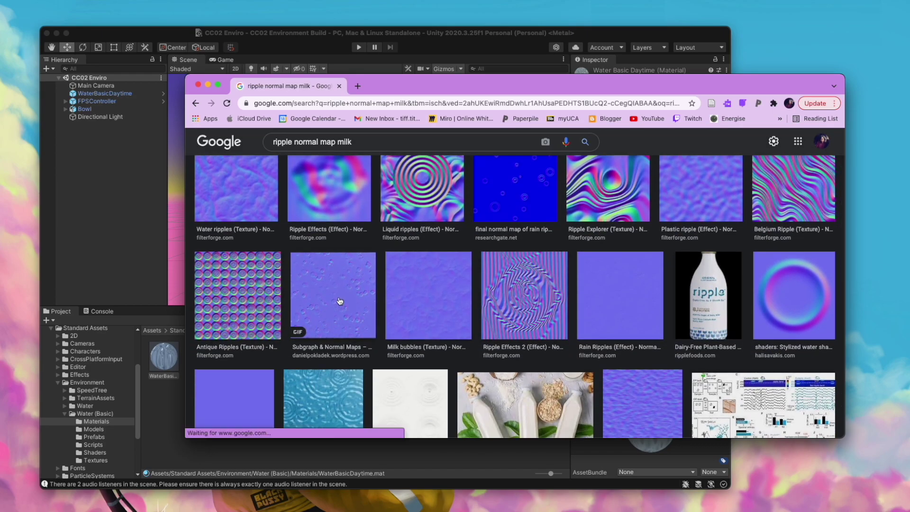
left_click(436, 308)
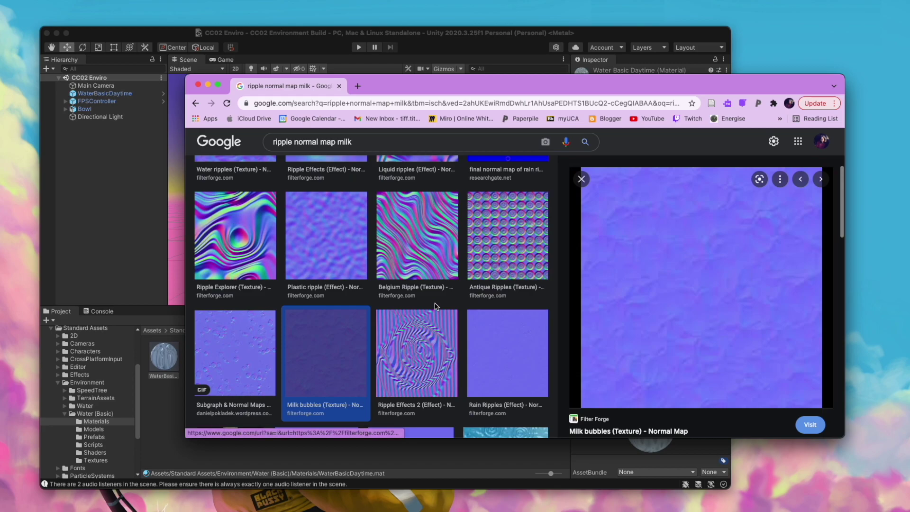
scroll(505, 320, "down", 6)
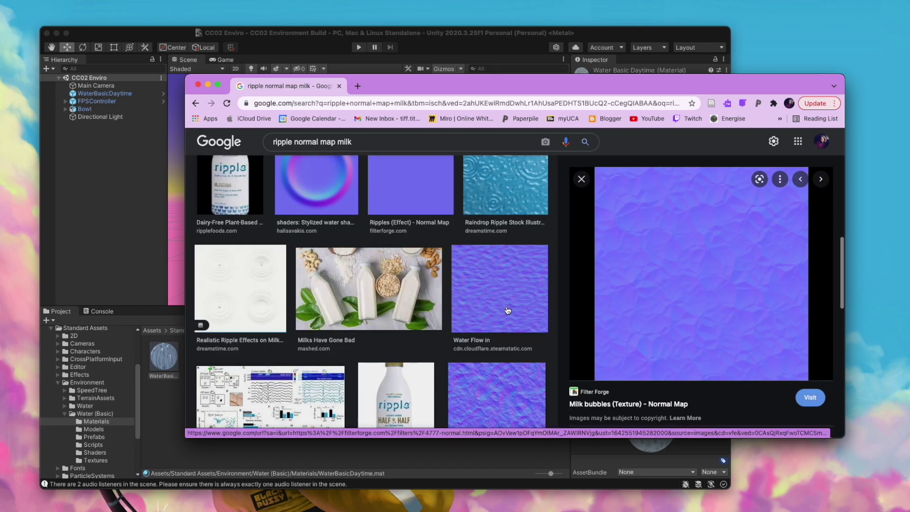
scroll(675, 343, "down", 3)
left_click(625, 348)
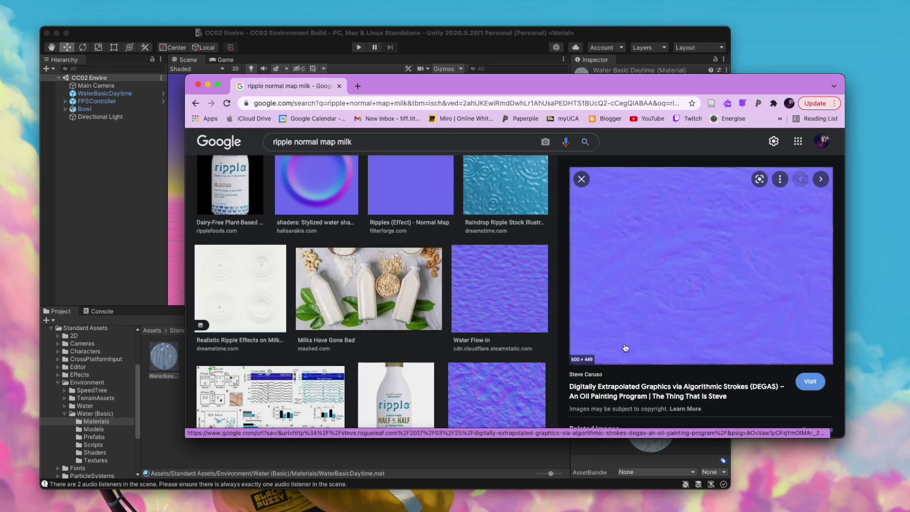
scroll(668, 344, "down", 6)
scroll(667, 344, "up", 7)
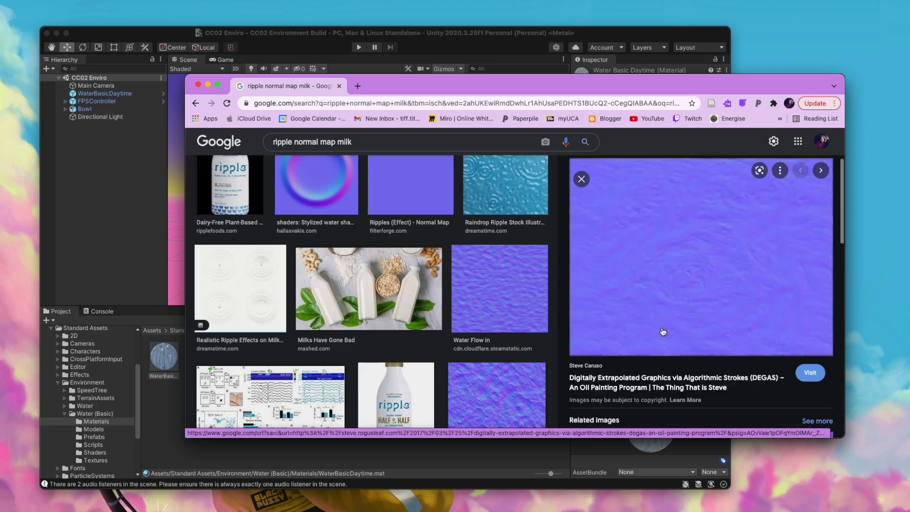
Close the image preview and look through the remaining "ripple normal map milk" results
left_click(582, 179)
scroll(484, 302, "down", 3)
scroll(484, 302, "down", 3)
scroll(485, 302, "up", 20)
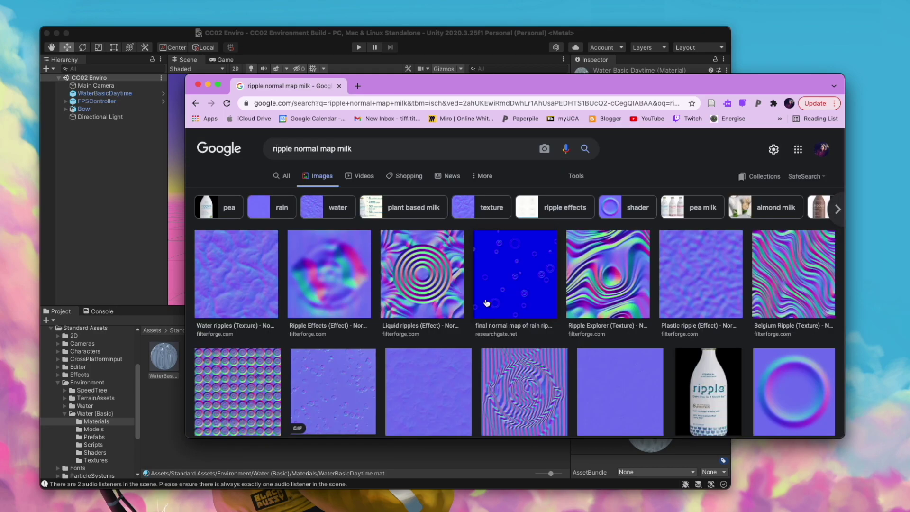
Preview the Ripple Explorer texture, examine its related images, and return to the CC02 Enviro scene in Unity
left_click(577, 288)
scroll(692, 304, "down", 5)
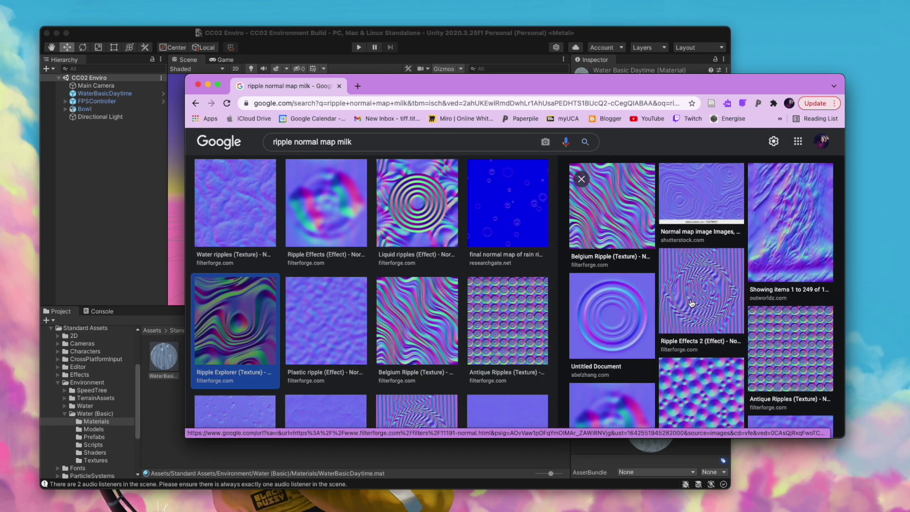
scroll(692, 305, "up", 5)
scroll(690, 303, "down", 10)
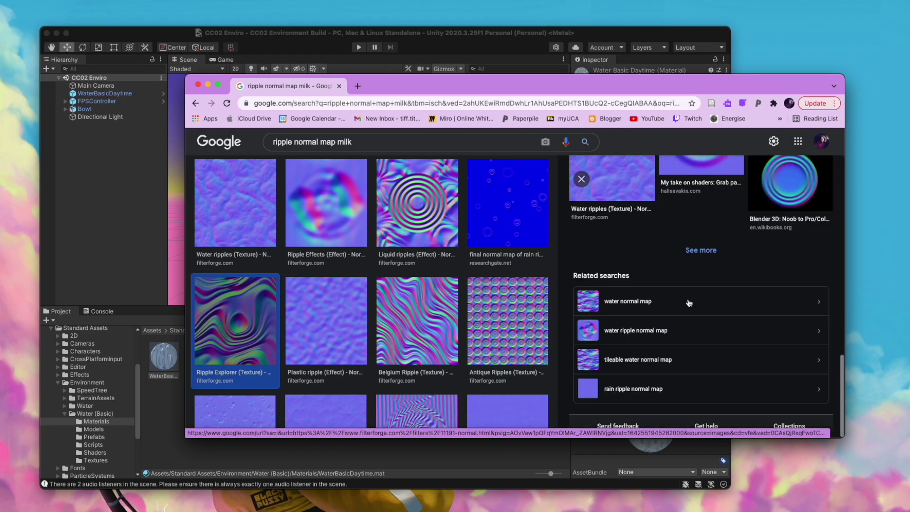
scroll(687, 301, "up", 10)
left_click_drag(467, 87, 909, 185)
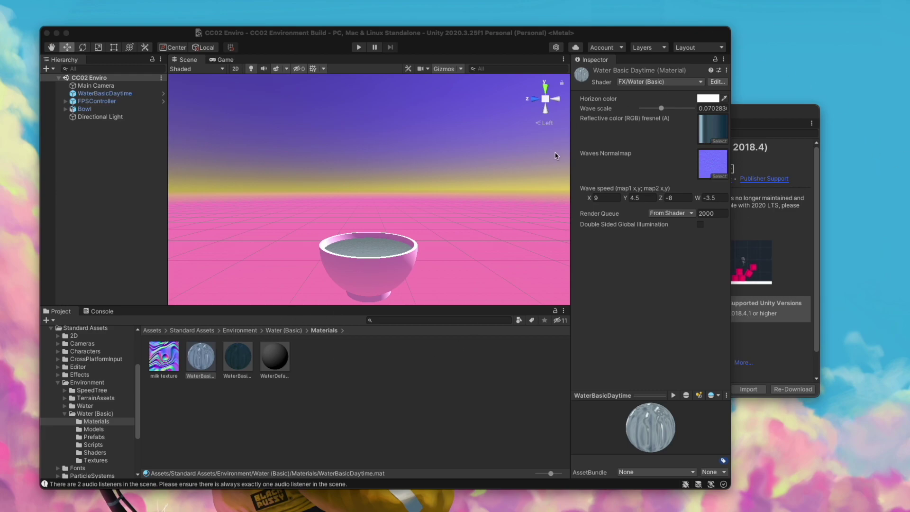
Set the swirling milk texture's texture type to Normal map and apply the import settings
left_click(169, 368)
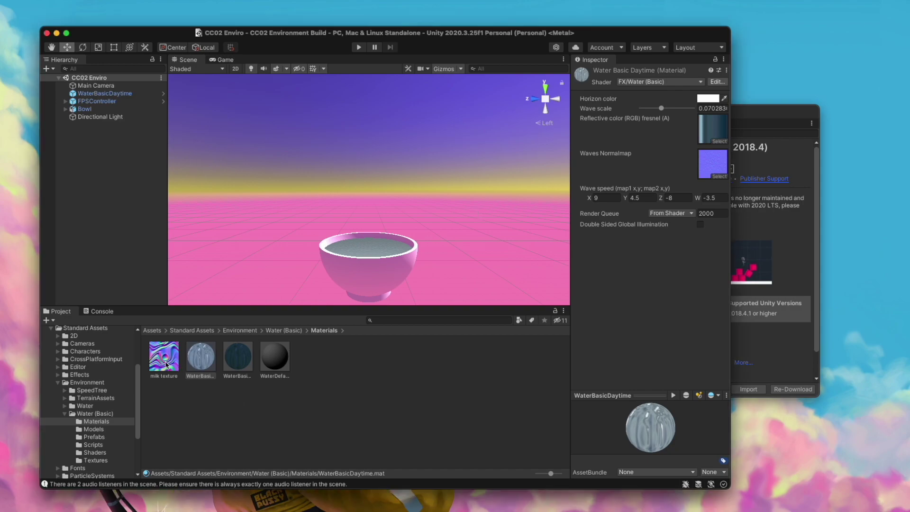
left_click(656, 100)
left_click(657, 109)
key("super+Tab")
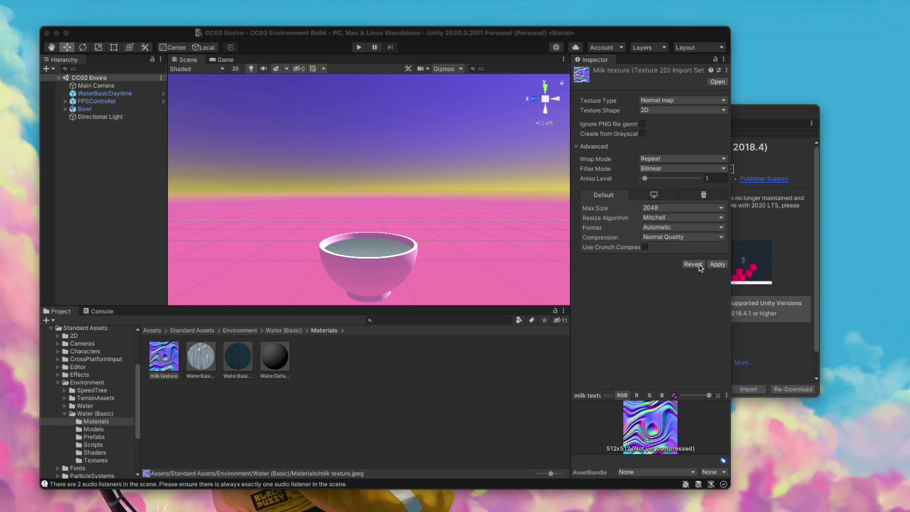
left_click(717, 265)
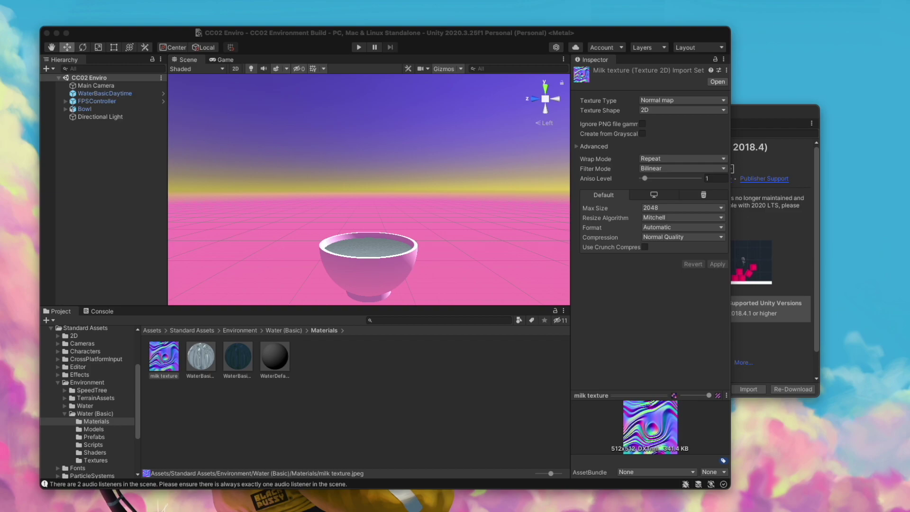
Assign the swirling milk texture as the WaterBasicDaytime material's waves normal map and inspect the bowl's surface up close
left_click(200, 357)
left_click_drag(164, 356, 711, 166)
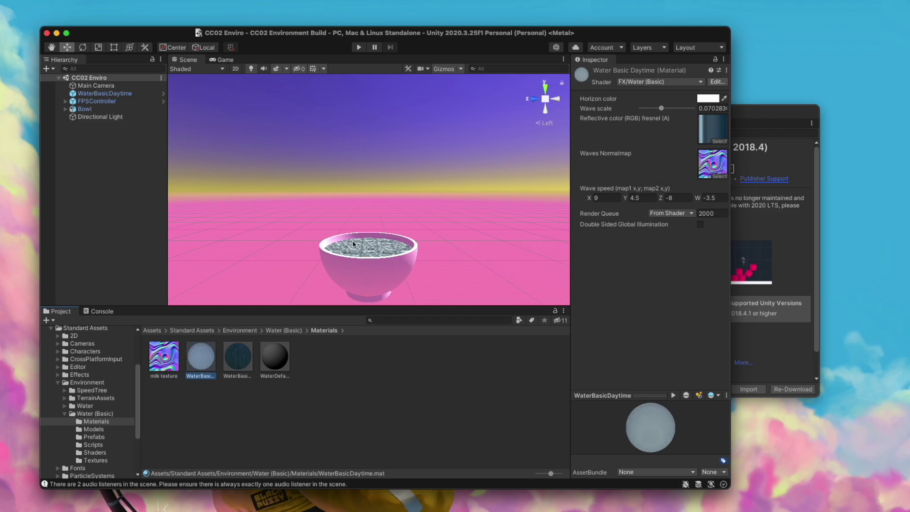
middle_click_drag(365, 220, 368, 229)
scroll(374, 216, "up", 6)
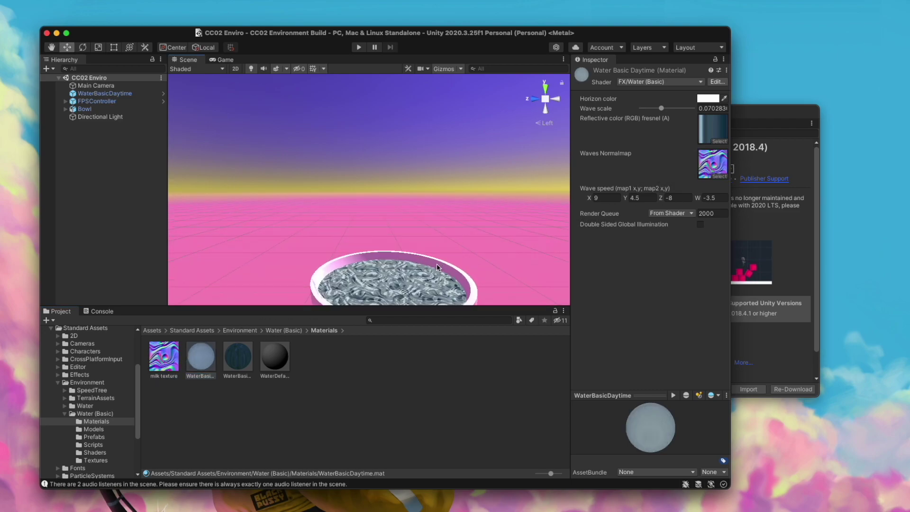
Frame the bowl in the scene and play-test it to check the moving swirling milk surface, ending play mode
middle_click_drag(428, 206, 411, 227)
middle_click_drag(463, 217, 493, 210)
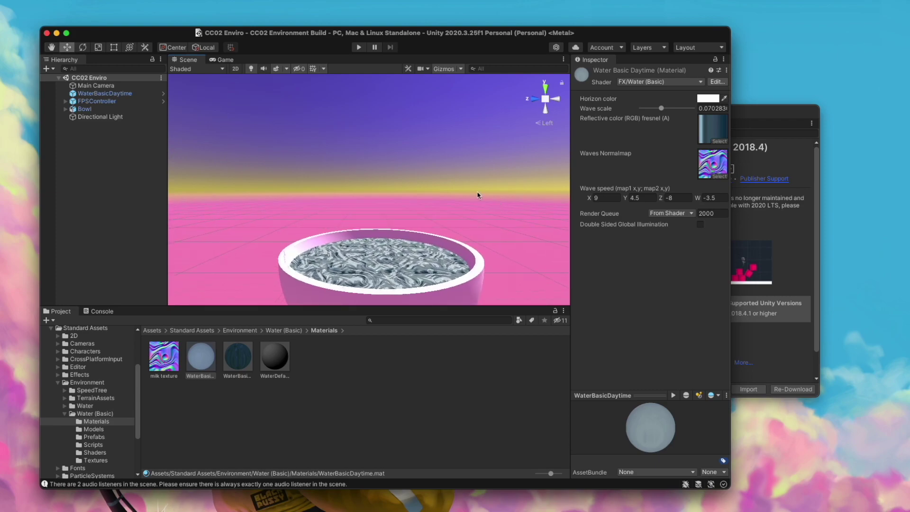
left_click(357, 48)
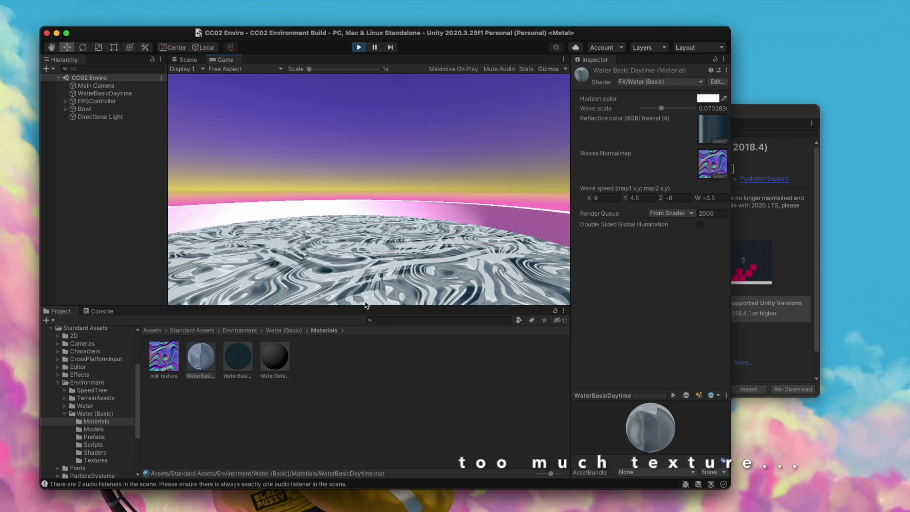
key("super+p")
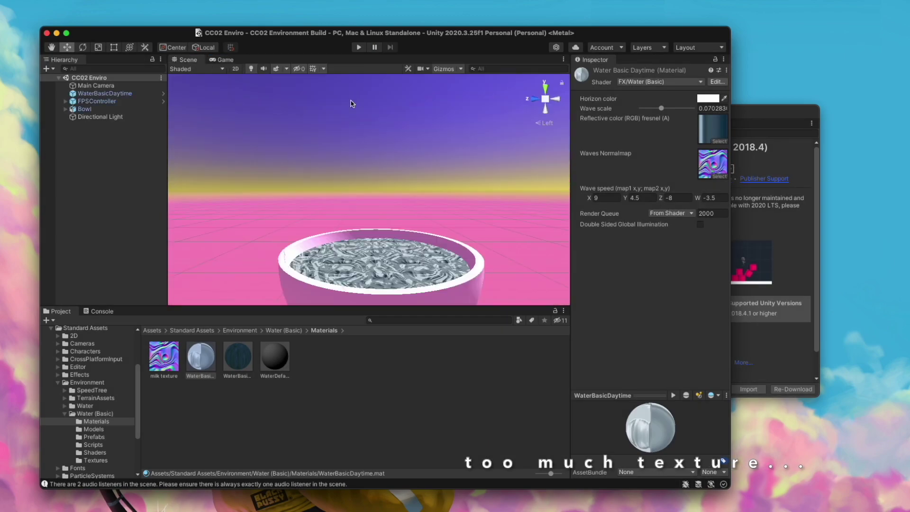
Delete the swirling milk texture asset and import the smoother blue milk texture image into the Water (Basic) Materials folder
right_click(163, 357)
left_click(207, 267)
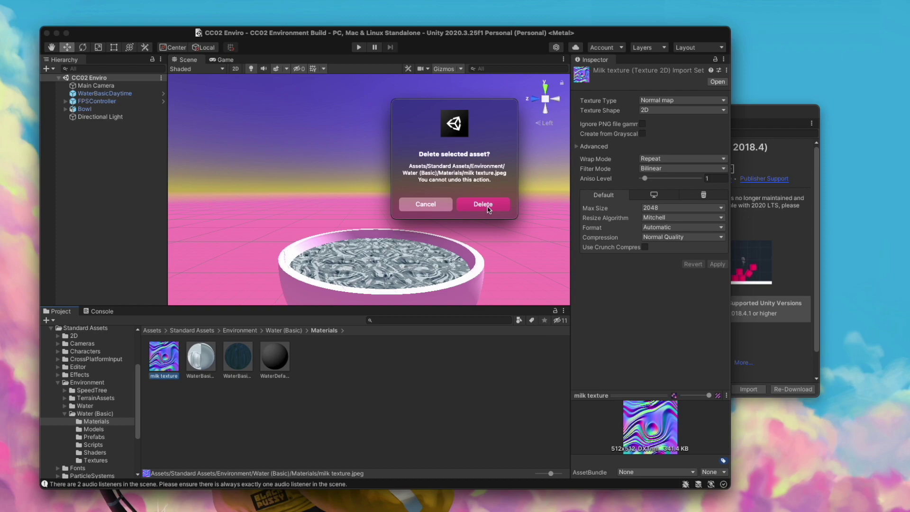
left_click(482, 206)
left_click_drag(395, 372, 394, 374)
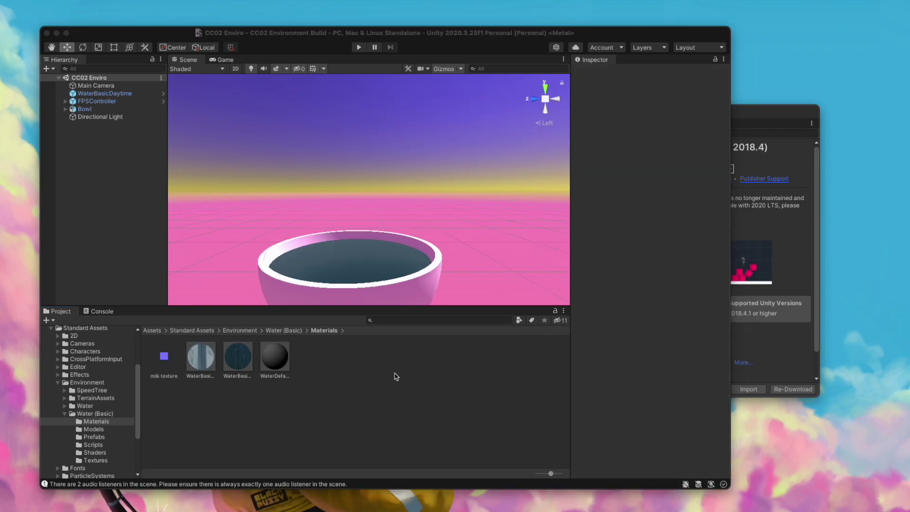
Set the new milk texture's texture type to Normal map and apply the import settings
left_click(198, 363)
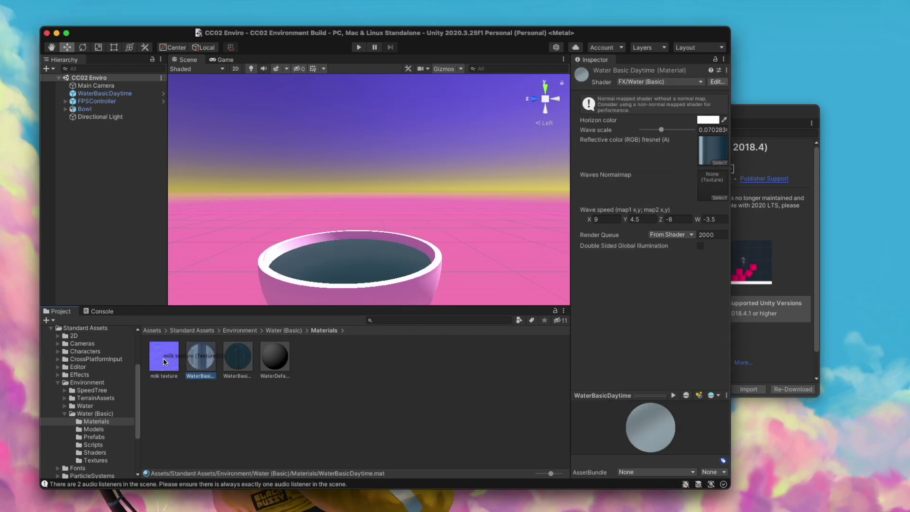
left_click(162, 368)
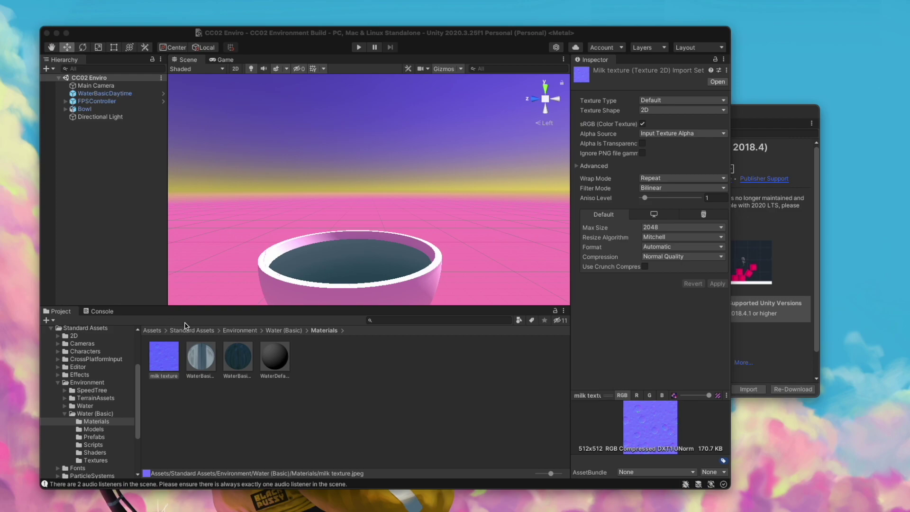
left_click(169, 360)
left_click(683, 101)
left_click(683, 112)
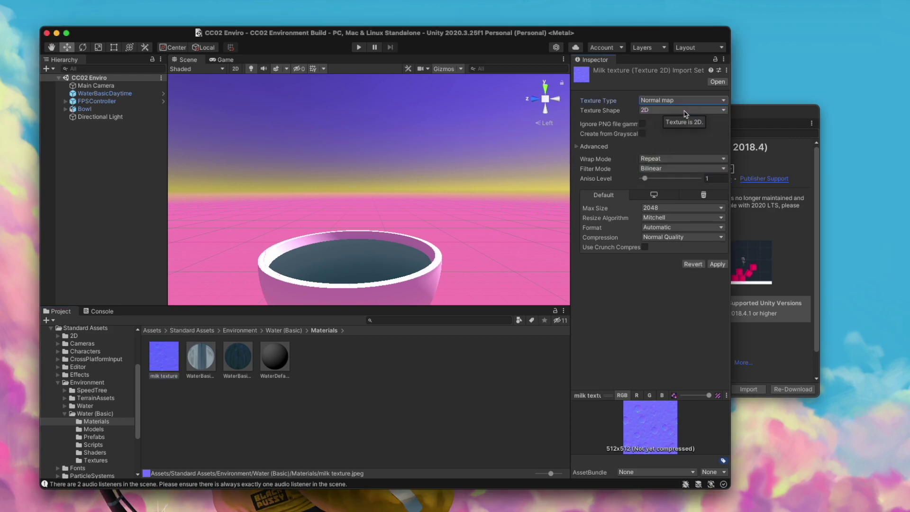
left_click(718, 264)
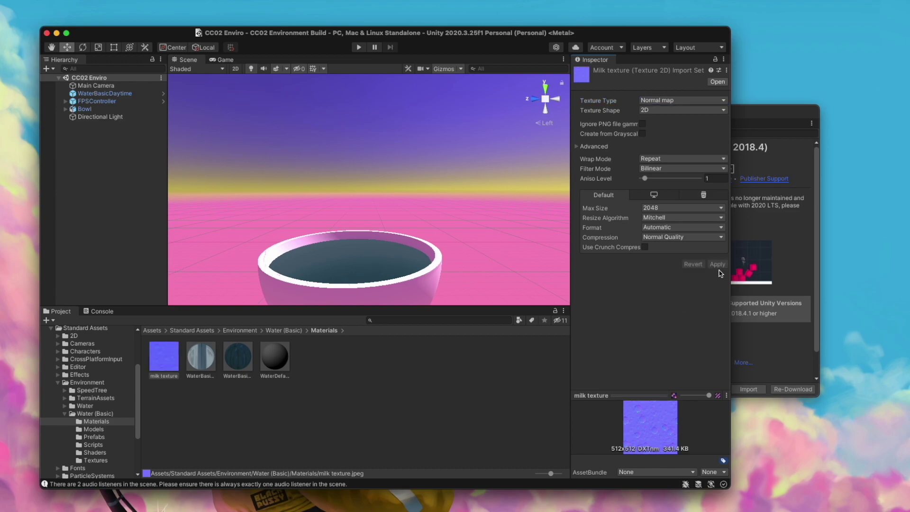
Try the milk texture as the WaterBasicDaytime material's reflective color, and undo that assignment
left_click(201, 358)
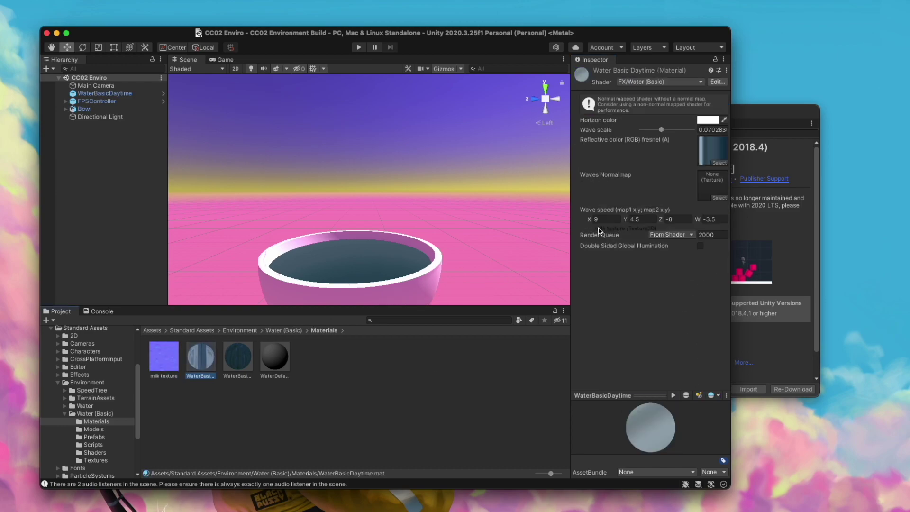
left_click_drag(710, 155, 710, 156)
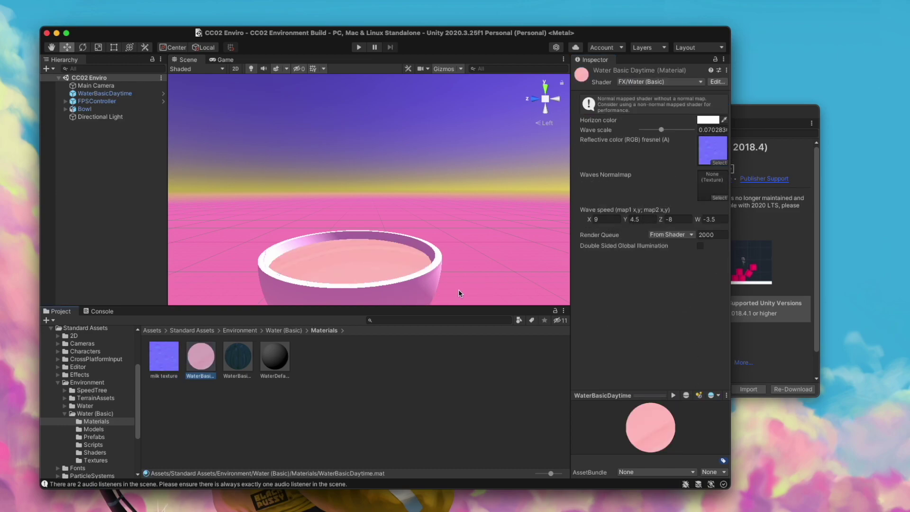
mouse_move(432, 232)
middle_mouse_down()
mouse_move(431, 260)
mouse_move(426, 201)
mouse_move(437, 225)
middle_mouse_up()
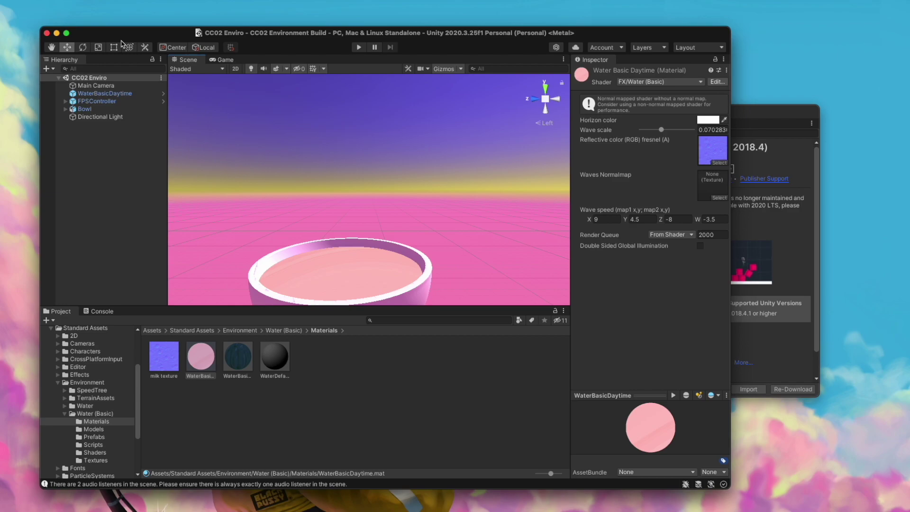
left_click(71, 1)
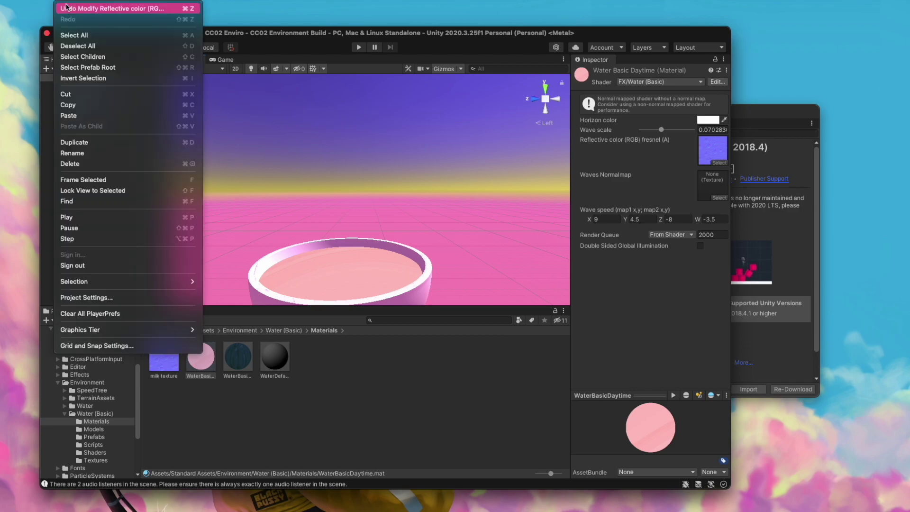
left_click(67, 8)
Assign the new milk texture to the WaterBasicDaytime material's waves normal map
left_click(166, 374)
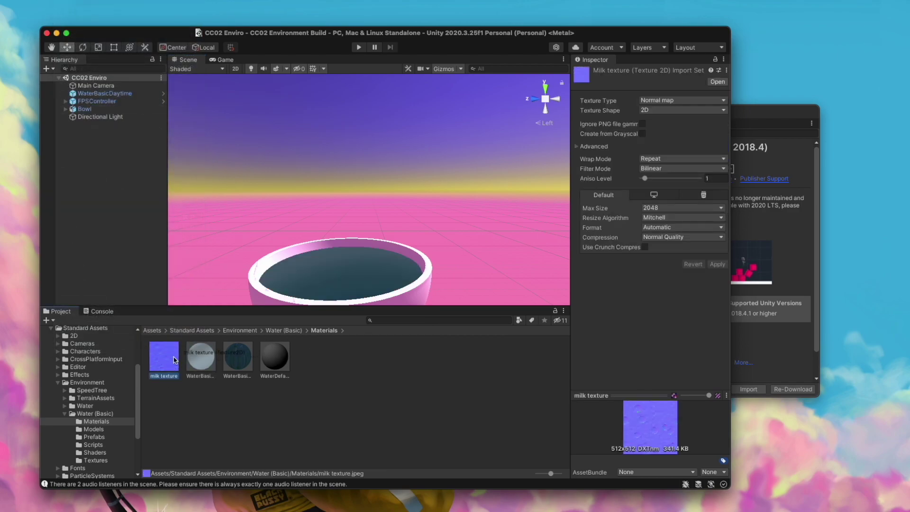
left_click(200, 360)
left_click_drag(611, 246, 712, 184)
middle_click_drag(308, 209, 402, 229)
Play-test the scene, reduce the water material's wave scale to 0.031, and try near-white magenta tints for its horizon color
left_click(359, 47)
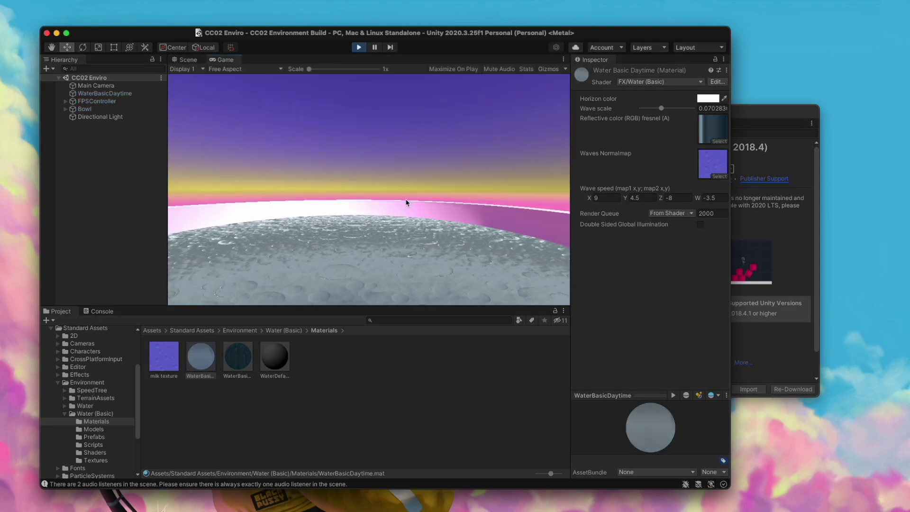
left_click_drag(662, 108, 647, 109)
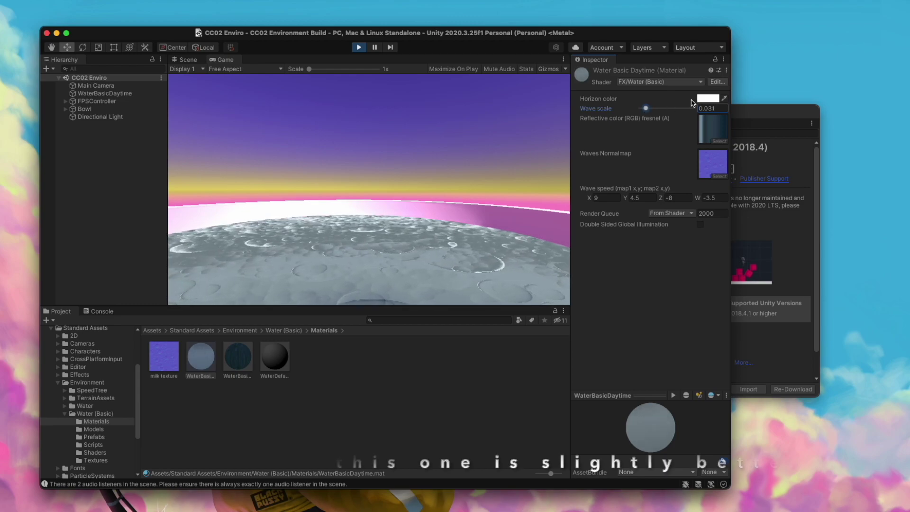
left_click(708, 99)
left_click(784, 221)
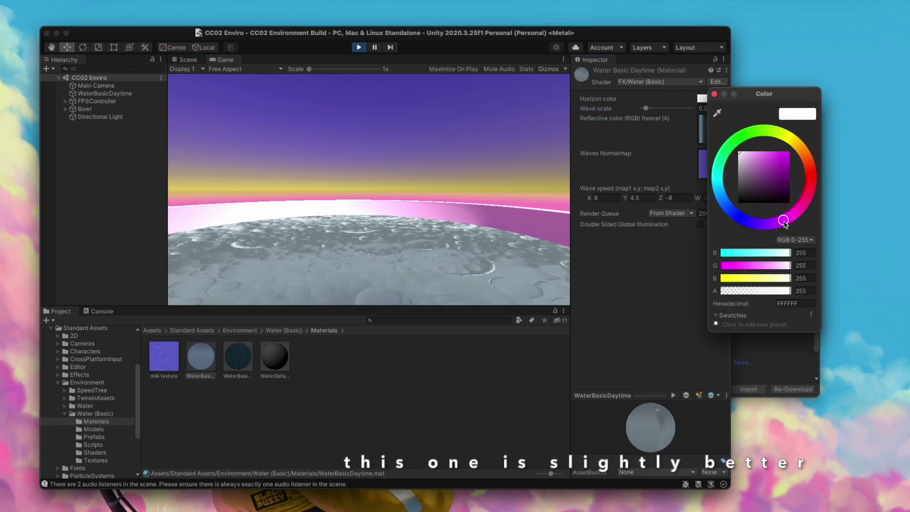
mouse_move(752, 156)
left_mouse_down()
mouse_move(760, 152)
mouse_move(740, 157)
left_mouse_up()
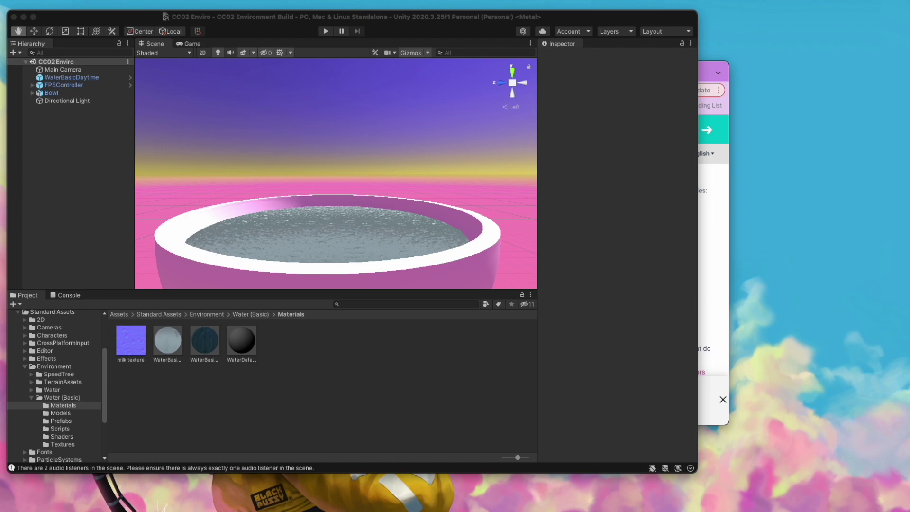
Place all eight SubTool models from the Banana Cat source archive folder together in the scene above the bowl
scroll(71, 332, "up", 3)
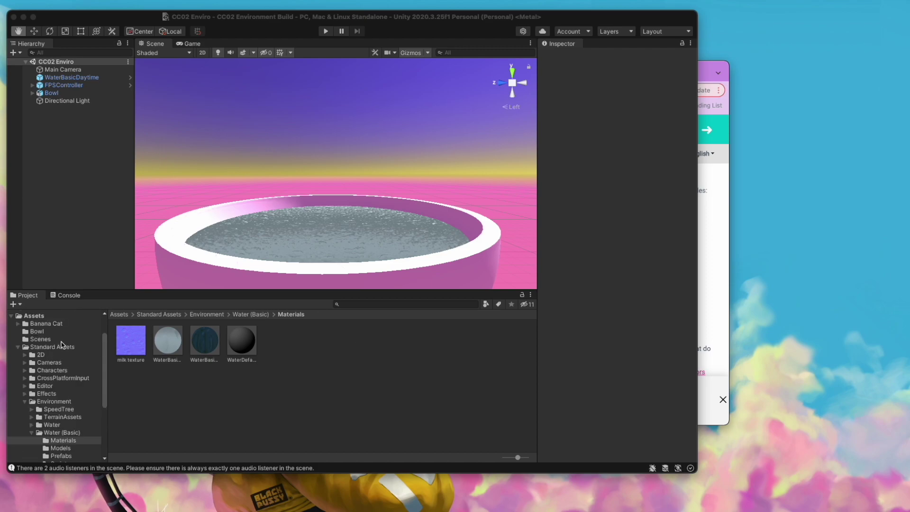
left_click(20, 327)
left_click(19, 326)
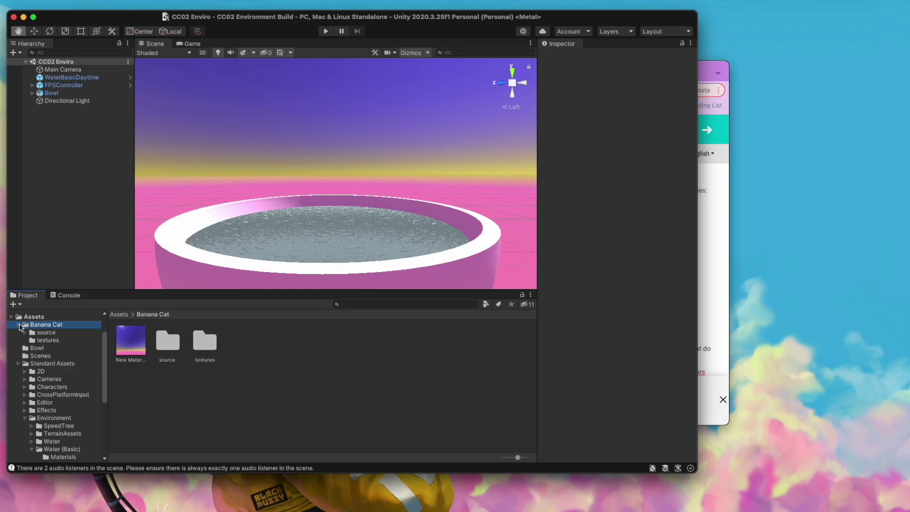
left_click(45, 332)
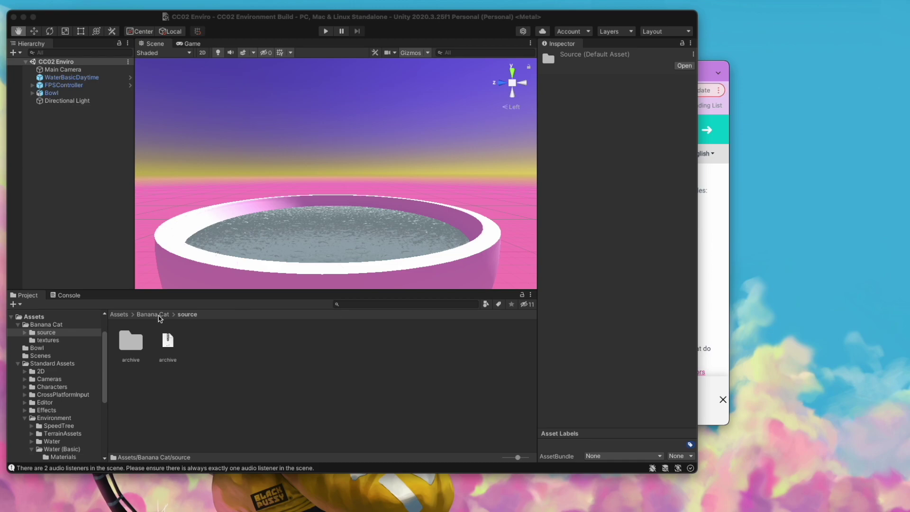
double_click(132, 345)
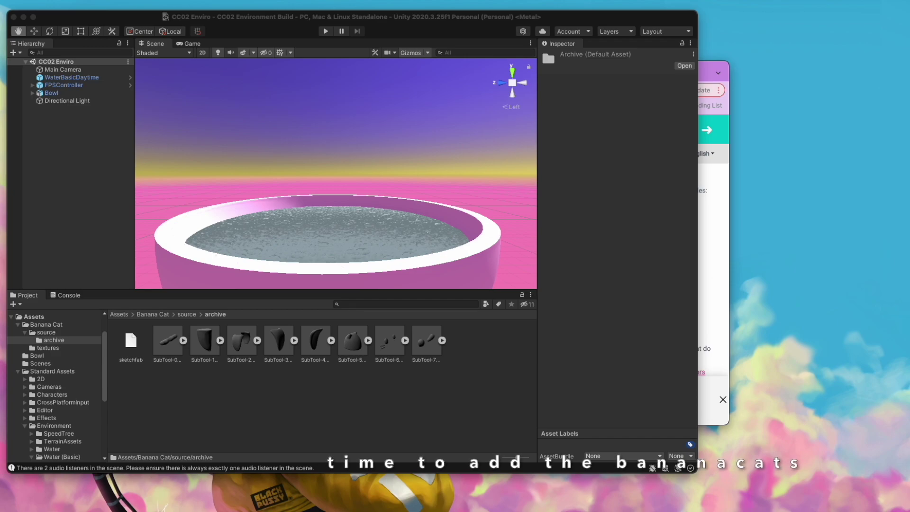
left_click(168, 346)
left_click(209, 346, "super")
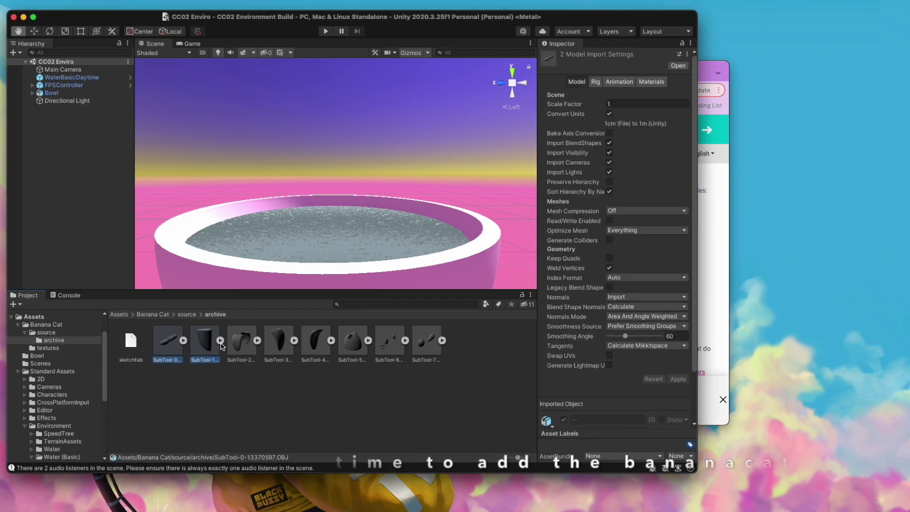
left_click(244, 346, "super")
left_click(280, 346, "super")
left_click_drag(283, 347, 429, 350)
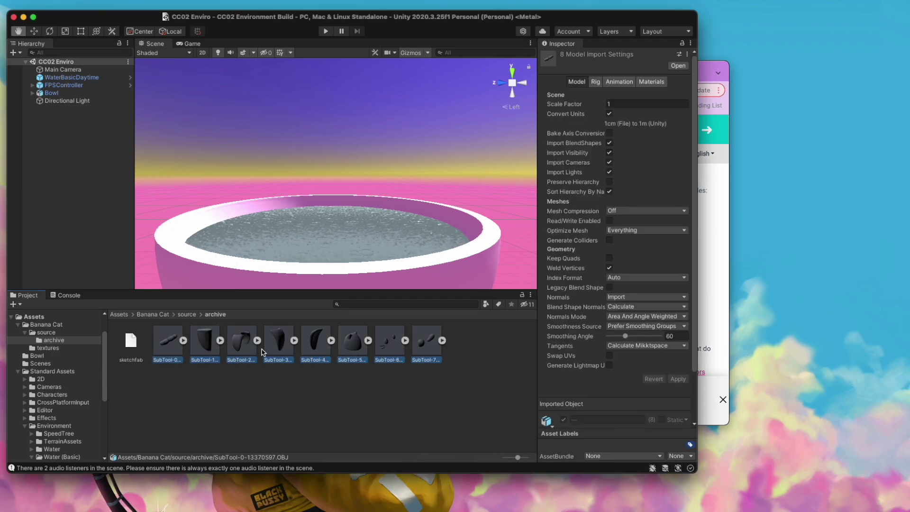
left_click_drag(239, 330, 344, 170)
scroll(296, 166, "up", 2)
Create an empty game object in the scene and name it Banana Cat uwu
right_click(77, 188)
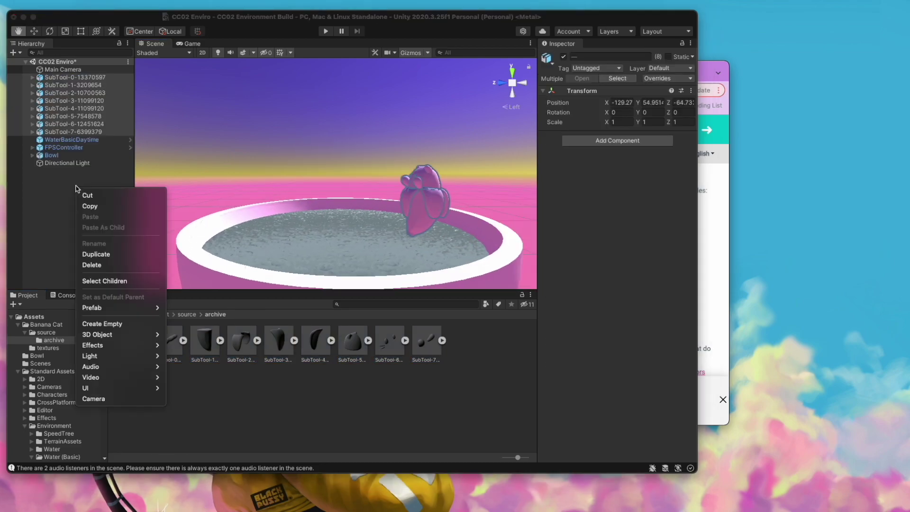
left_click(107, 324)
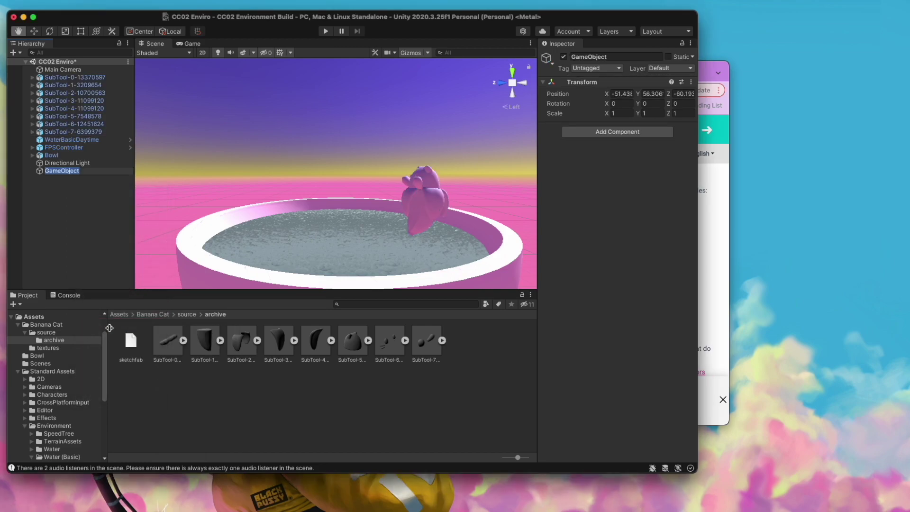
type("Banana Cat uwu")
Make all eight SubTool models, SubTool-0 through SubTool-7, children of the Banana Cat uwu object
left_click(69, 78)
key("shift+Down")
key("shift+Down")
key("shift+Down")
key("shift+Down")
key("shift+Down")
key("shift+Down")
key("shift+Down")
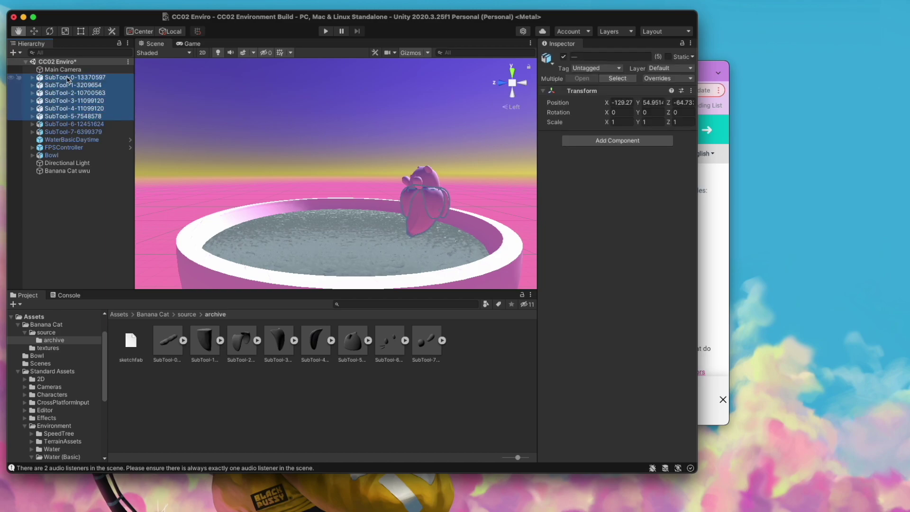
left_click_drag(69, 79, 53, 176)
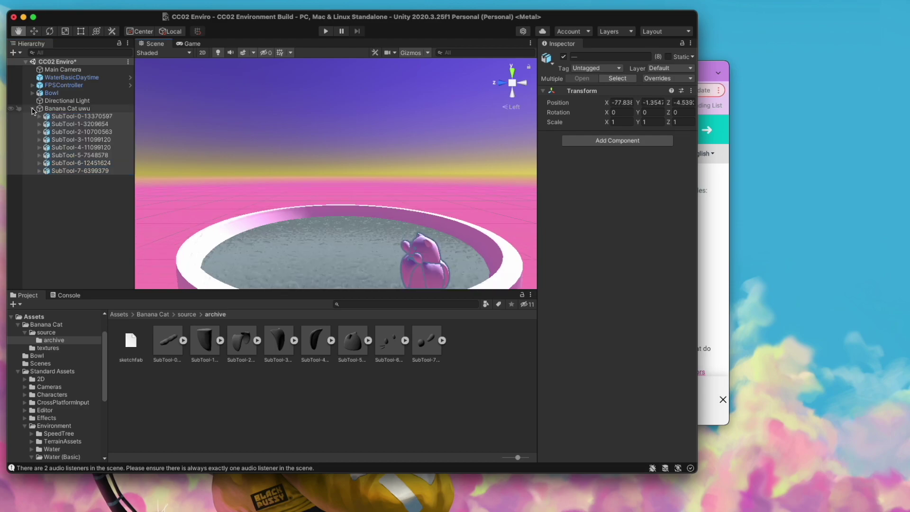
Set the Banana Cat uwu object's scale to 4 on the X, Y and Z axes
left_click(33, 109)
double_click(56, 112)
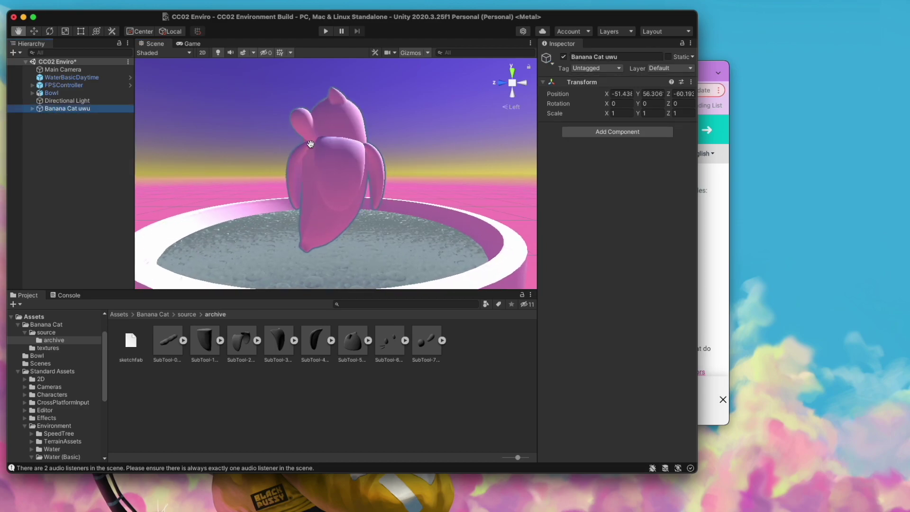
left_click(502, 83)
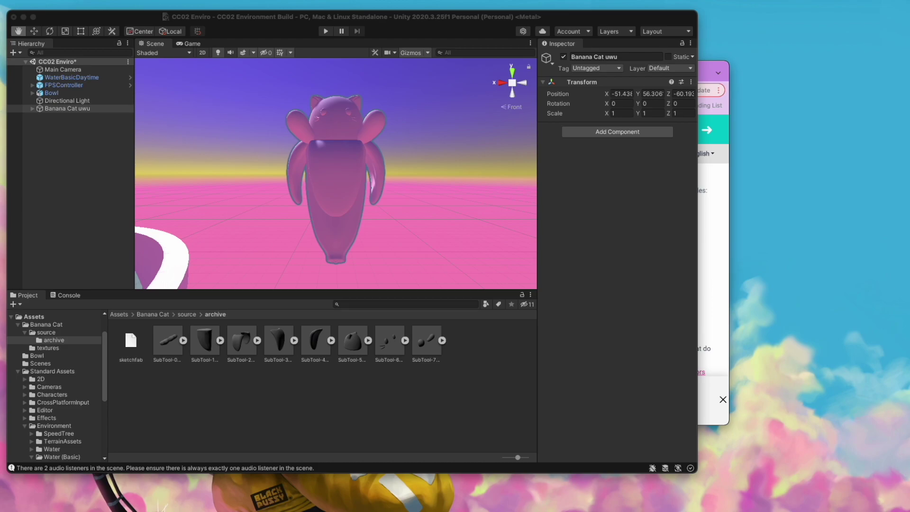
left_click(32, 109)
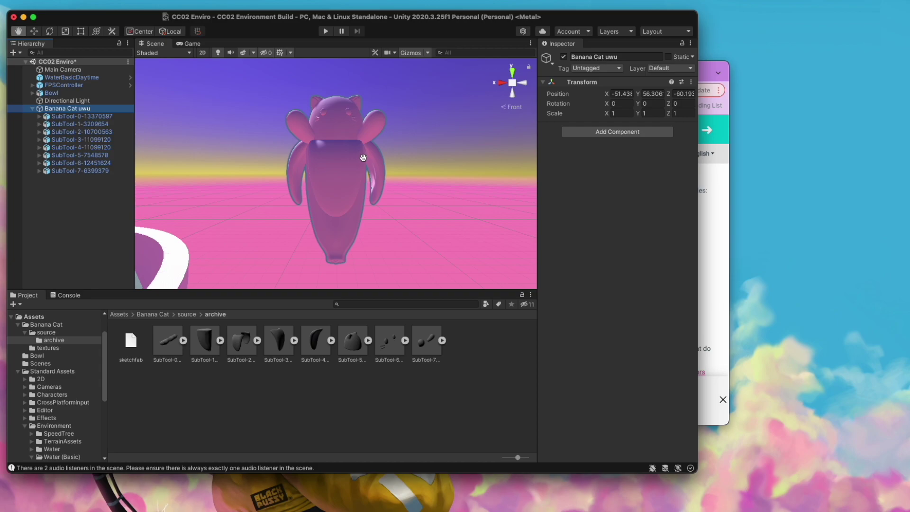
left_click(617, 113)
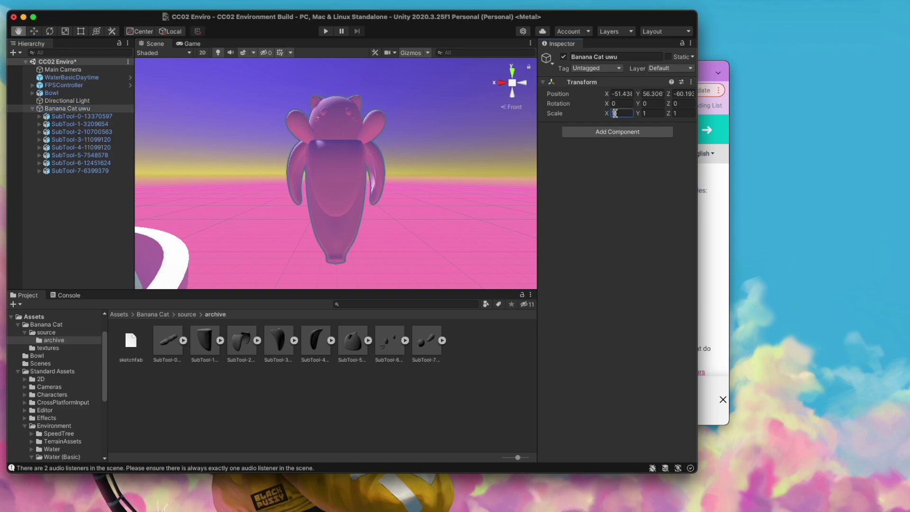
type("0")
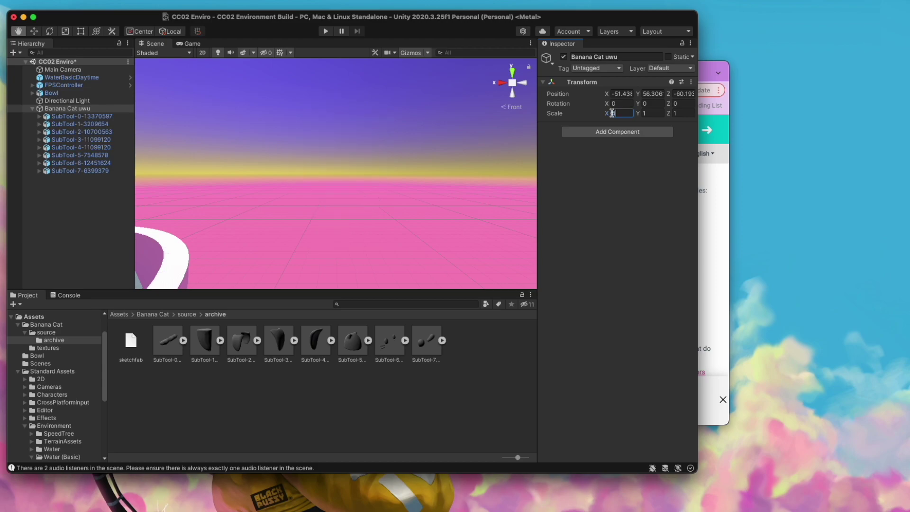
double_click(76, 109)
scroll(346, 147, "up", 3)
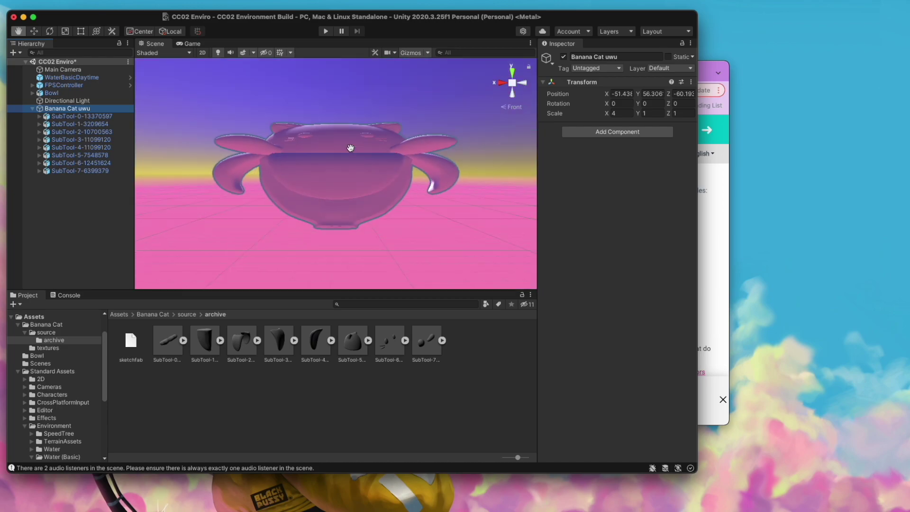
left_click(643, 113)
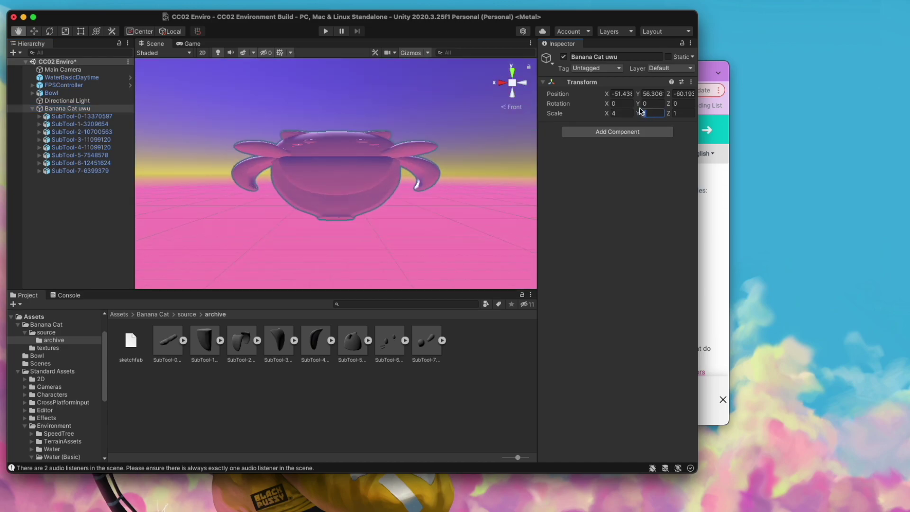
type("4")
key("Tab")
type("4")
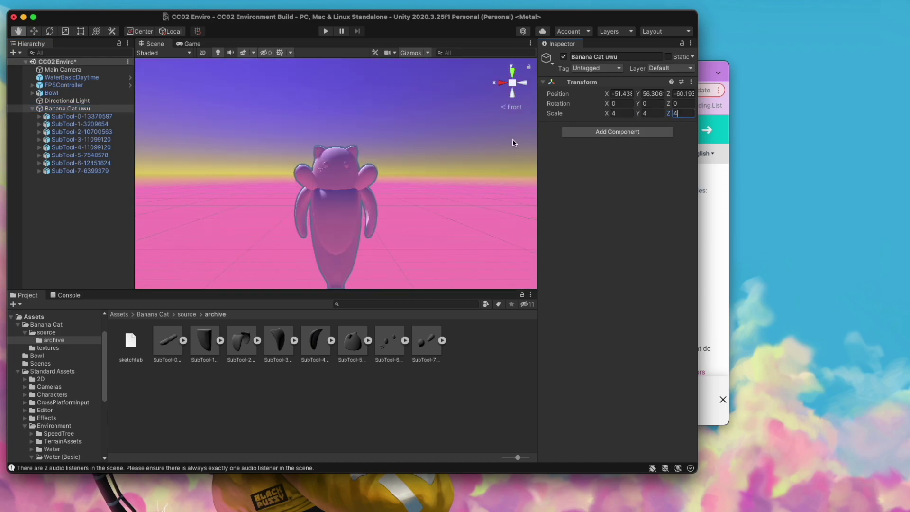
Move the Banana Cat uwu object over the bowl, to about X 220.8, Y 65.5, Z -8.8
left_click_drag(405, 179, 151, 201)
left_click(36, 32)
middle_click_drag(232, 128, 361, 139)
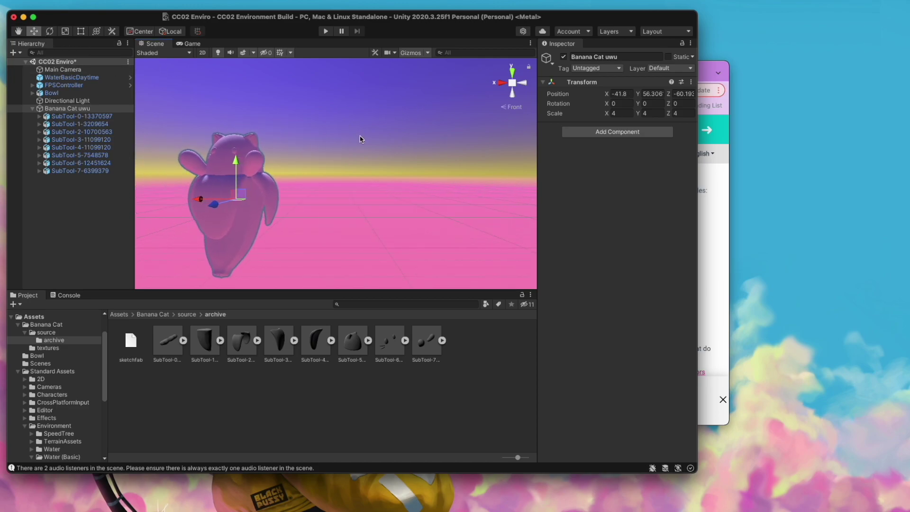
key("f")
left_click_drag(327, 172, 165, 164)
middle_click_drag(221, 187, 335, 208)
left_click_drag(255, 180, 221, 181)
left_click_drag(246, 185, 222, 193)
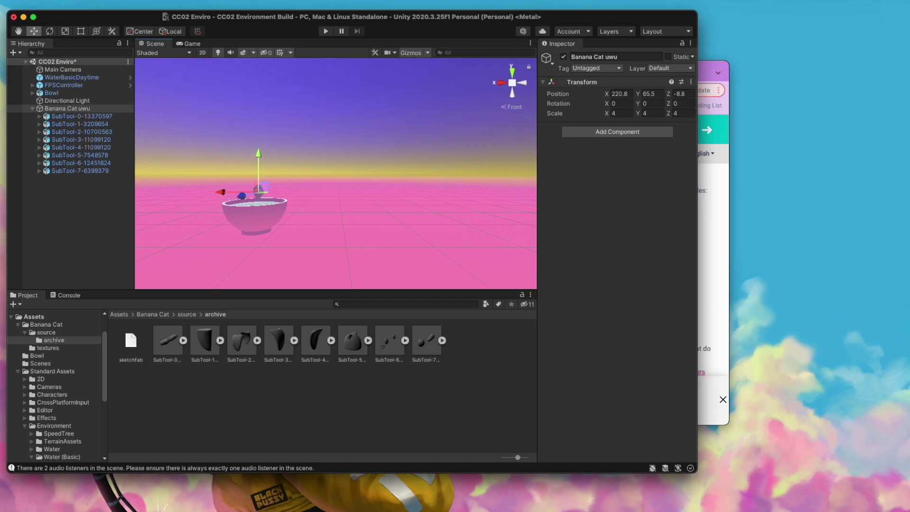
Enlarge the Banana Cat uwu object to scale 8 on all axes and place it above the milk, turned to -8.732 on Y
scroll(278, 196, "down", 3)
scroll(276, 189, "up", 5)
middle_click_drag(278, 189, 469, 176)
scroll(429, 198, "down", 2)
left_click_drag(369, 189, 427, 159, "alt")
middle_click_drag(432, 136, 430, 183)
scroll(441, 211, "up", 6)
mouse_move(305, 186)
left_mouse_down()
mouse_move(327, 182)
mouse_move(305, 181)
left_mouse_up()
left_click_drag(343, 147, 428, 209)
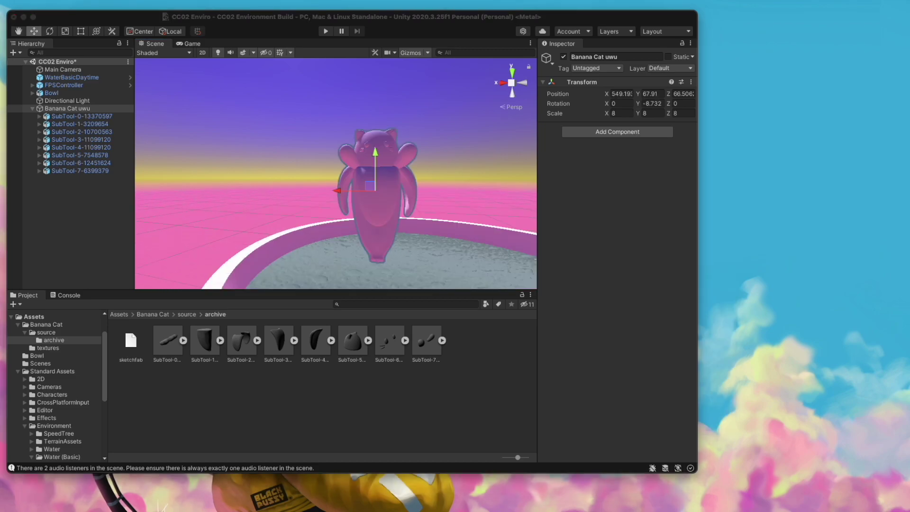
Switch to the browser and examine the banana cat image results for a colour scheme reference
left_click_drag(909, 87, 270, 61)
scroll(507, 293, "down", 10)
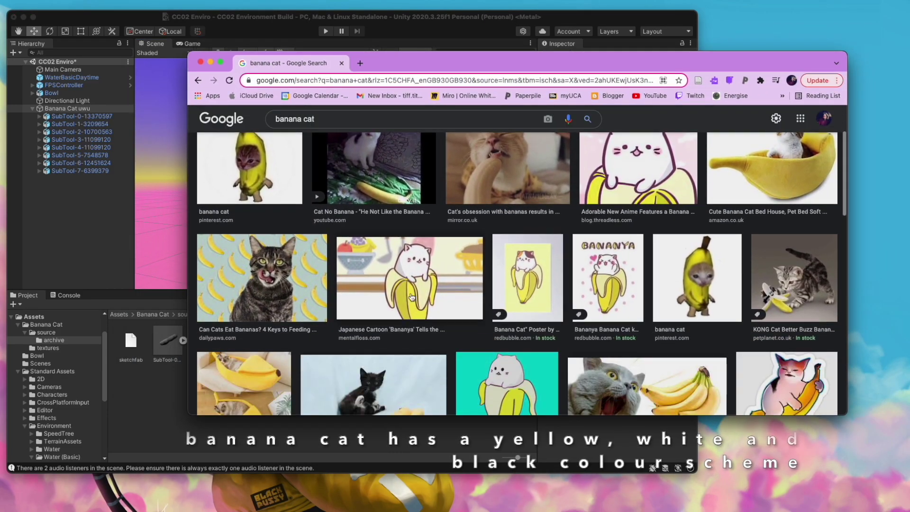
scroll(263, 254, "down", 6)
scroll(544, 264, "up", 9)
scroll(544, 264, "down", 8)
scroll(544, 264, "up", 4)
scroll(544, 261, "up", 4)
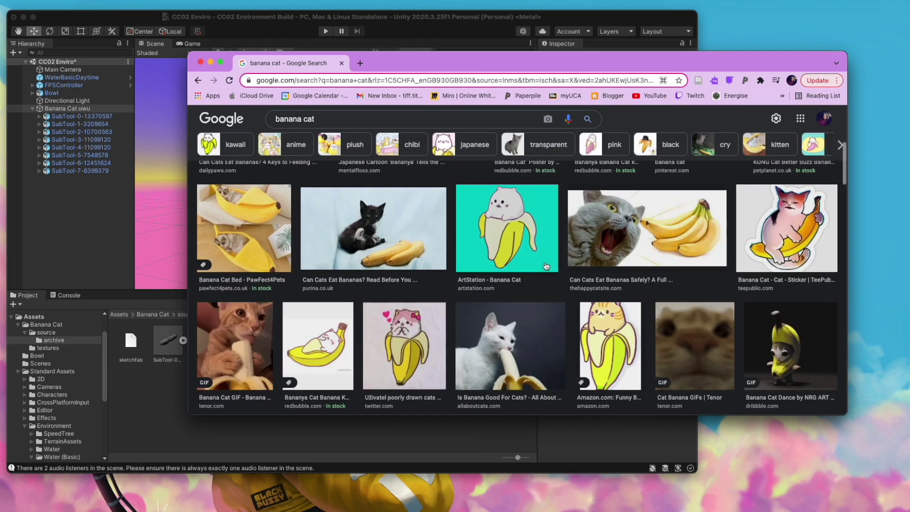
left_click_drag(376, 60, 909, 213)
Create a new material in the Banana Cat archive folder and name it Yellow
right_click(195, 396)
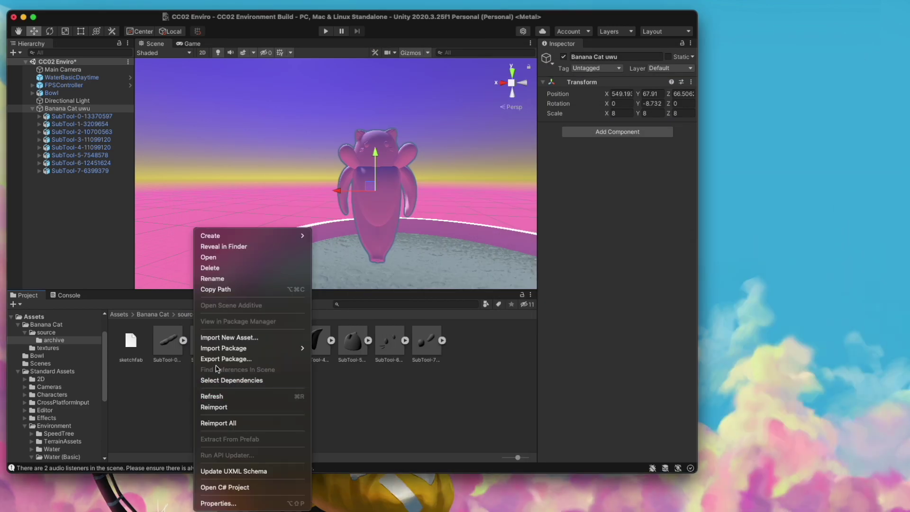
mouse_move(303, 241)
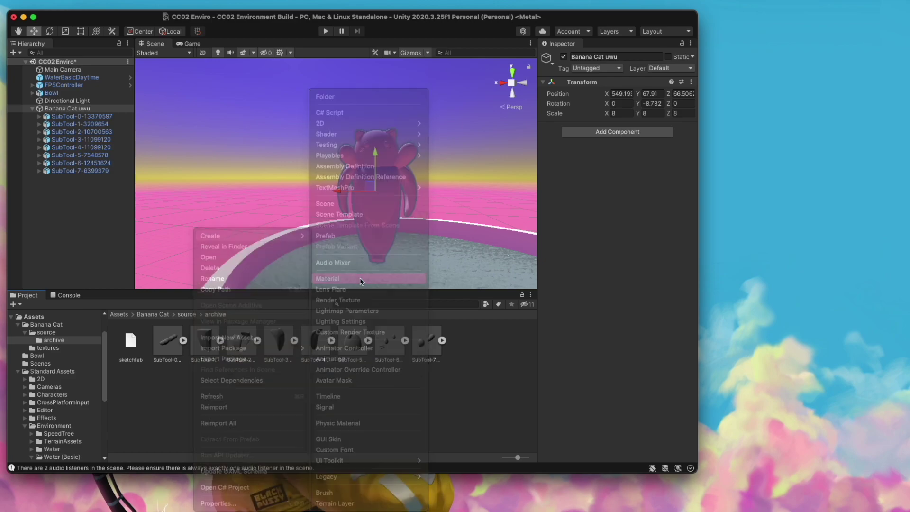
left_click(327, 278)
key("Return")
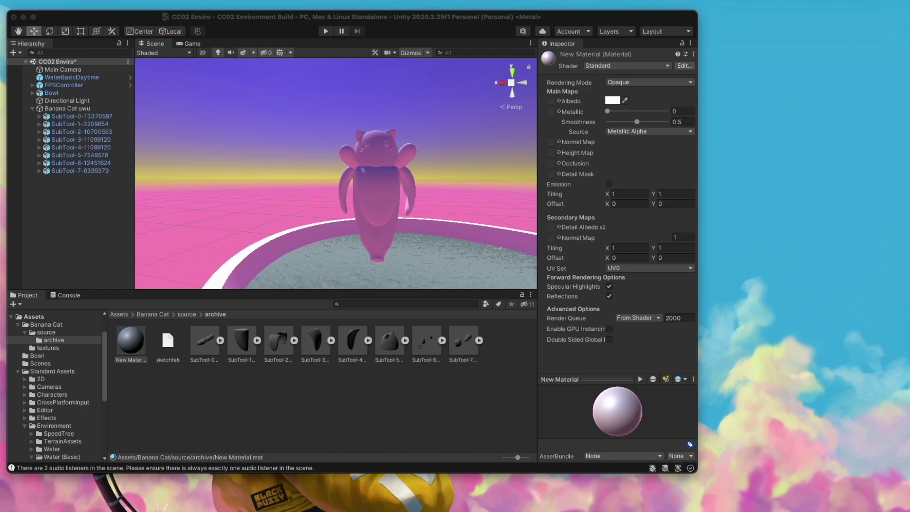
left_click(122, 363)
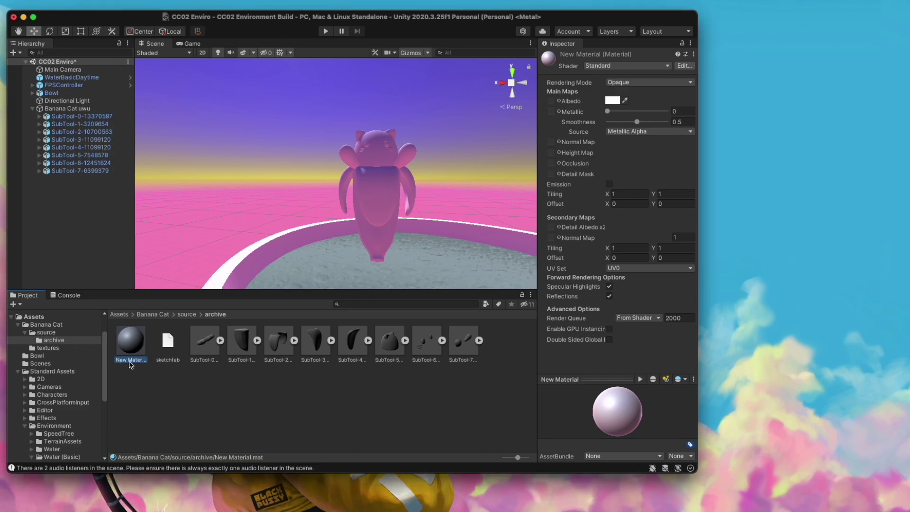
left_click(129, 360)
type("Yellow")
key("Return")
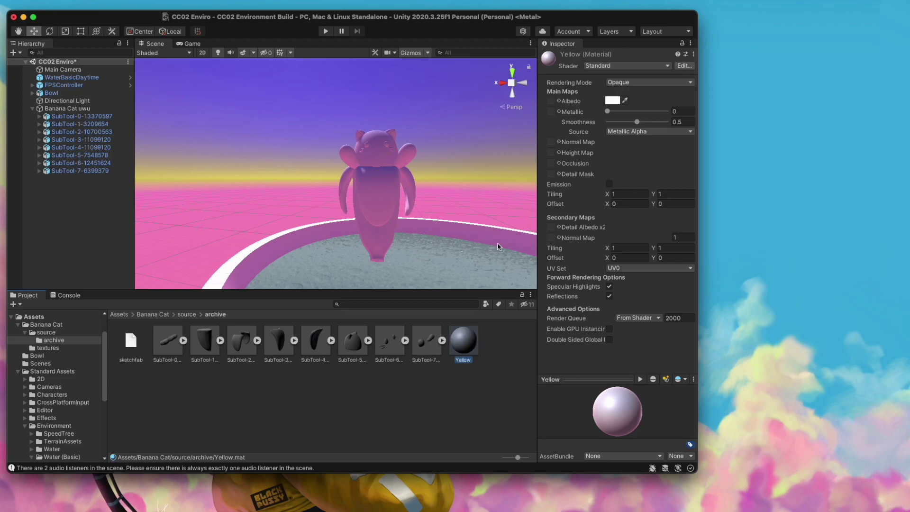
Set the Yellow material's albedo color to bright yellow, FFFB00
left_click(614, 102)
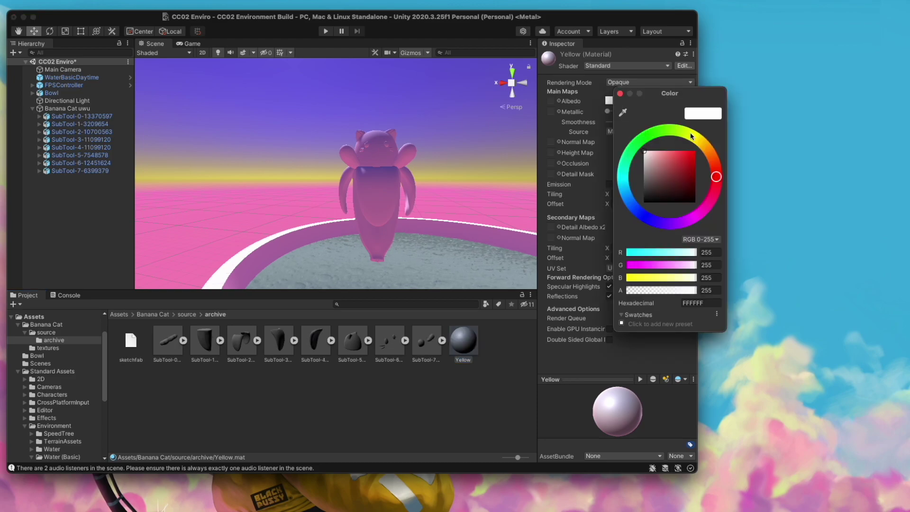
left_click(692, 138)
left_click(673, 151)
left_click(675, 148)
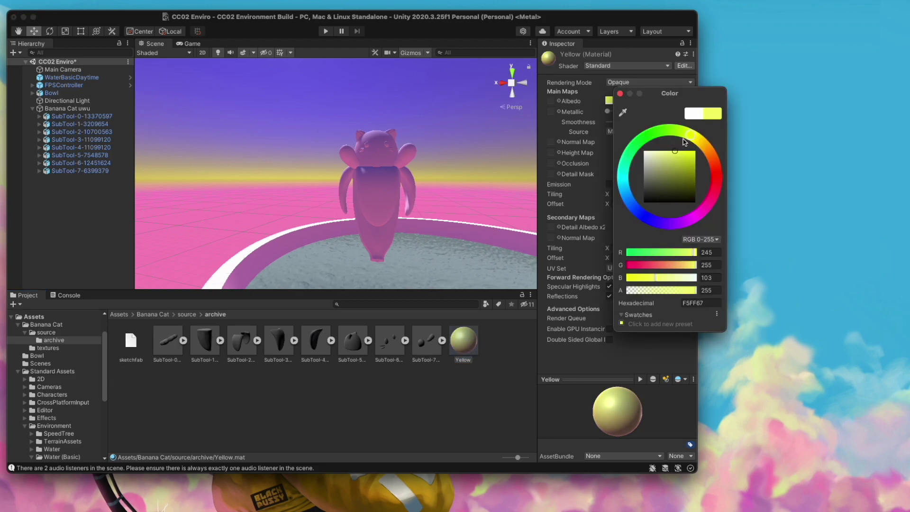
left_click_drag(682, 157, 700, 152)
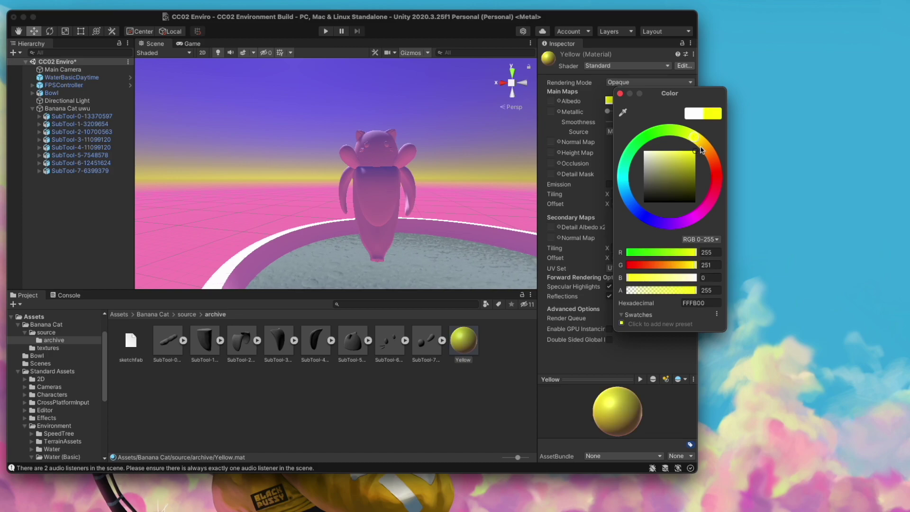
key("super+Tab")
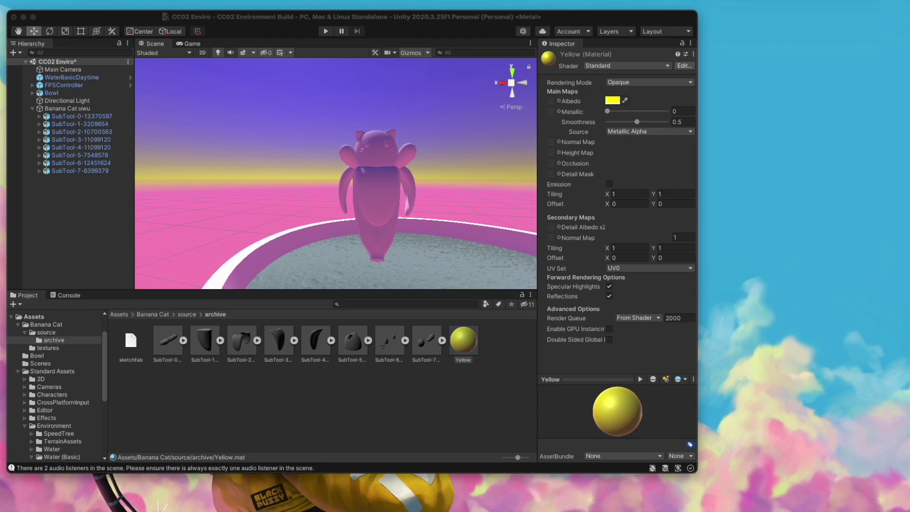
Raise the Yellow material's smoothness to 0.609
left_click(631, 84)
left_click(631, 84)
mouse_move(638, 125)
left_mouse_down()
mouse_move(610, 124)
mouse_move(655, 125)
mouse_move(618, 125)
mouse_move(644, 124)
left_mouse_up()
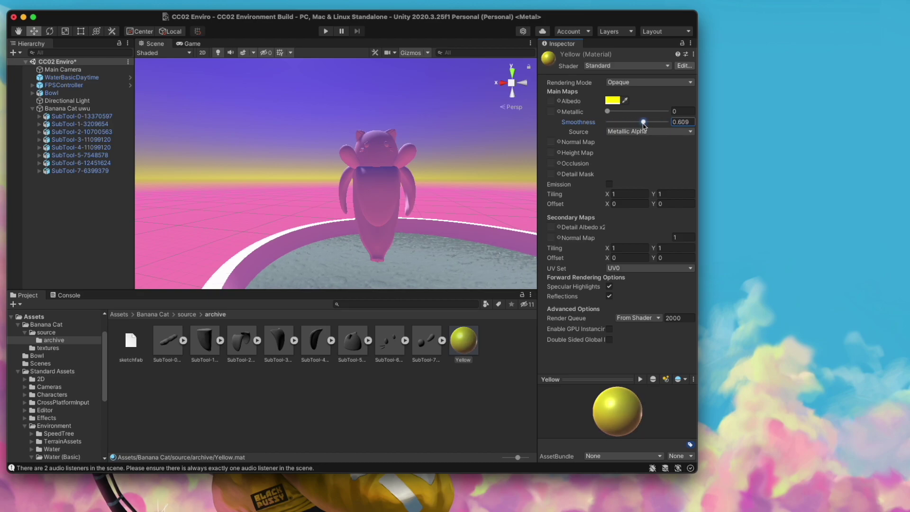
key("super+Tab")
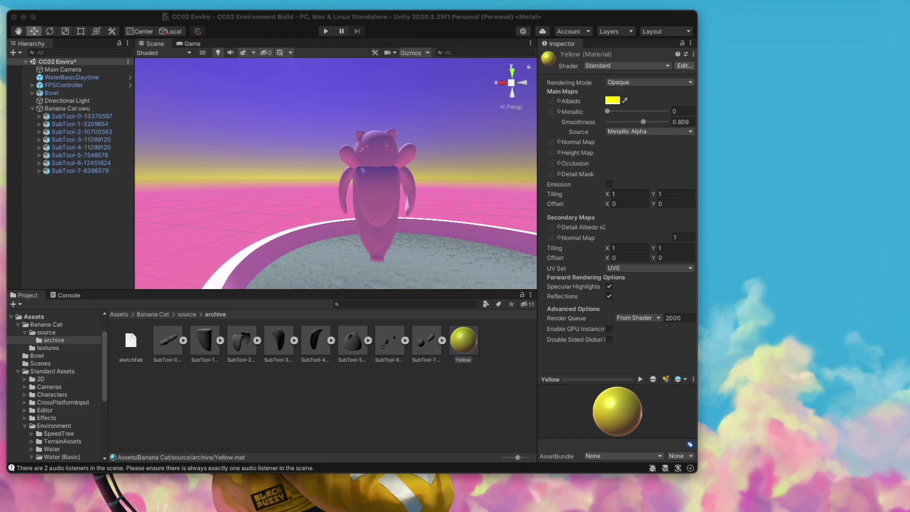
Try the Yellow material on the banana cat's peel pieces and inspect the model from several sides
left_click_drag(467, 341, 369, 219)
middle_click_drag(368, 217, 370, 214)
left_click_drag(467, 342, 398, 242)
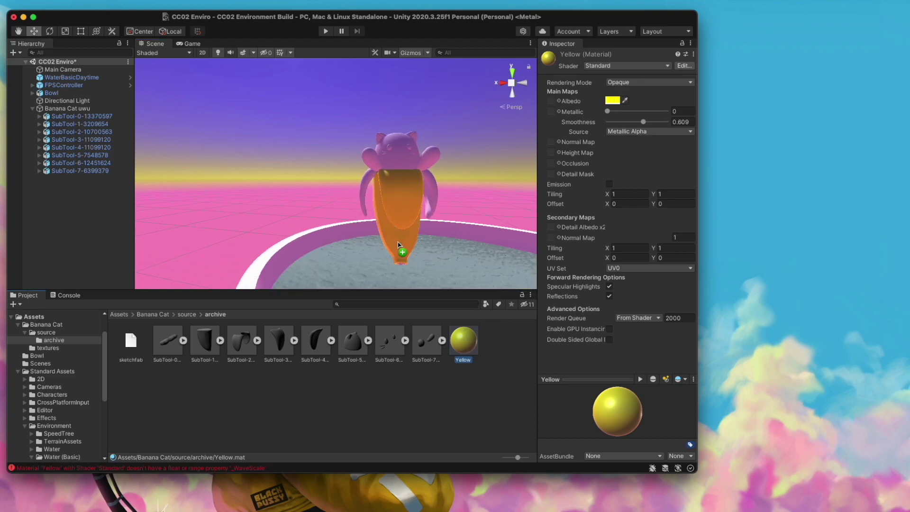
left_click(502, 82)
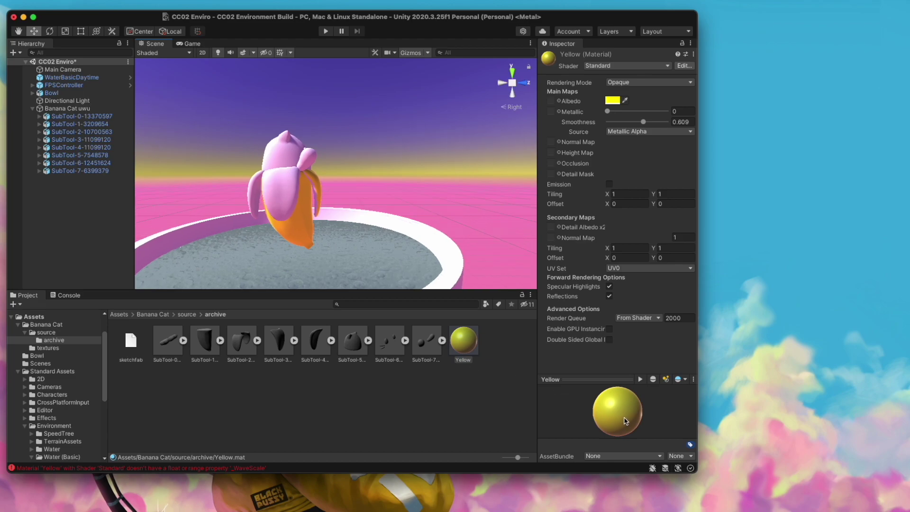
left_click(504, 84)
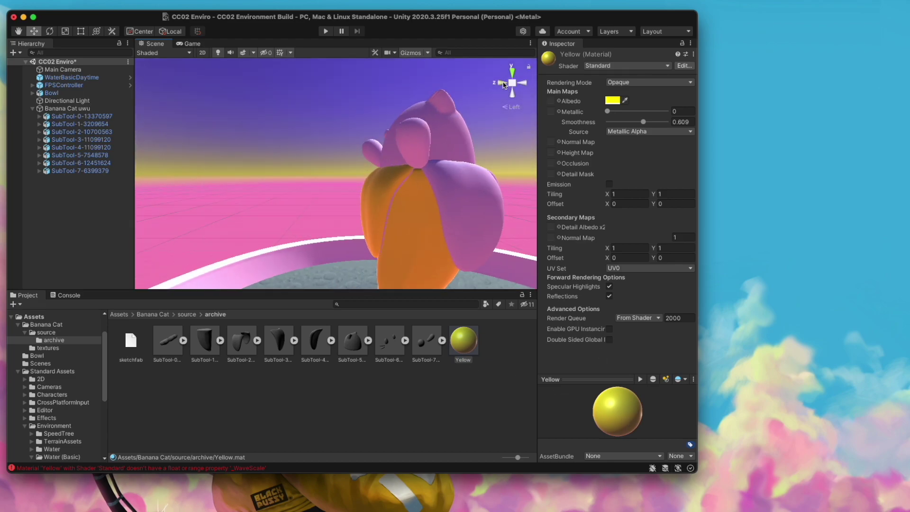
left_click(503, 83)
Undo the last two material assignments on the banana cat
left_click(70, 2)
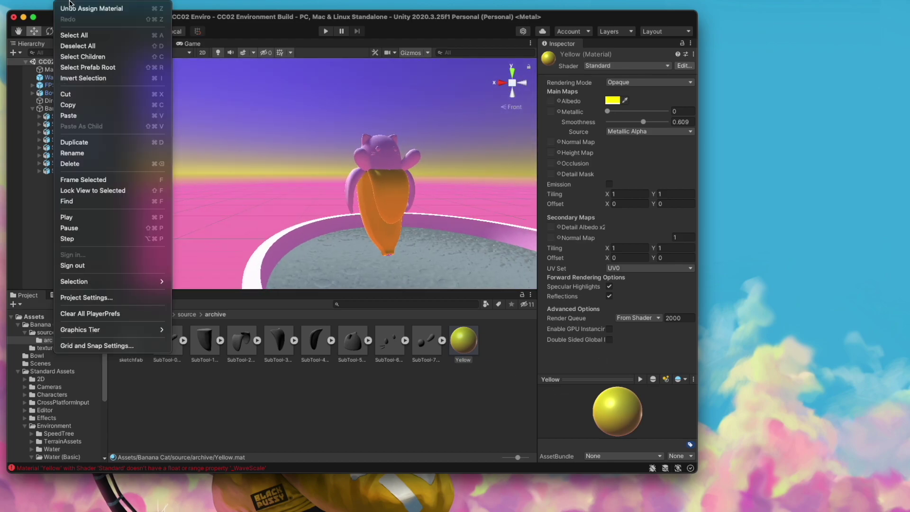
left_click(71, 8)
left_click(62, 3)
left_click(76, 8)
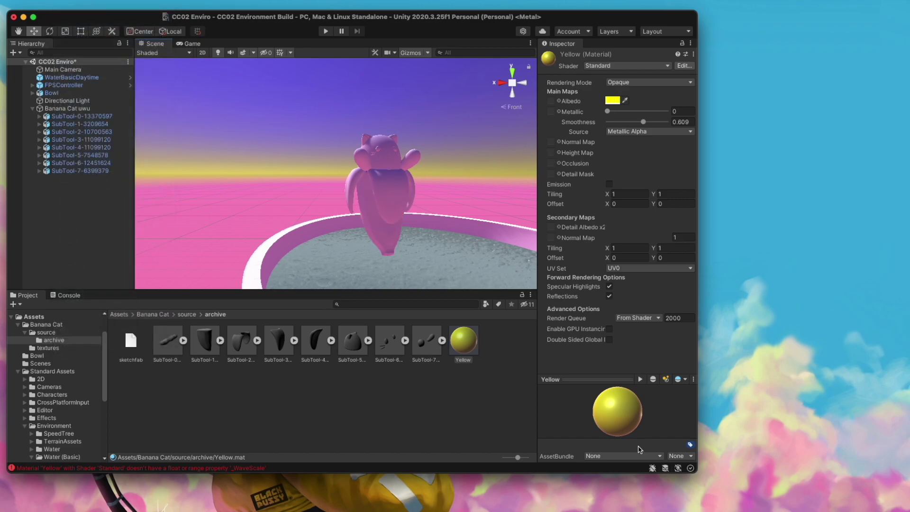
Apply the Yellow material to the main banana peel body of the cat model
middle_click_drag(357, 188, 393, 195)
left_click_drag(623, 411, 588, 408)
left_click_drag(463, 340, 431, 237)
middle_click_drag(454, 203, 447, 184)
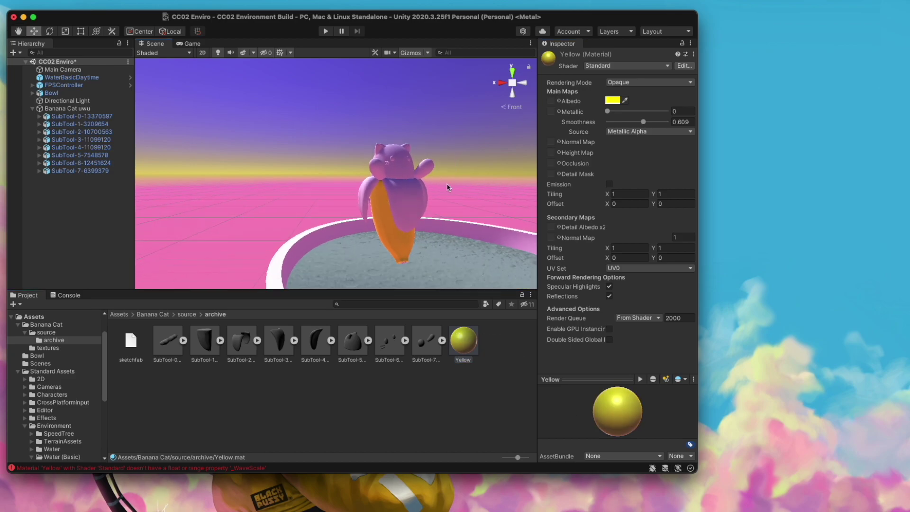
Move the whole Banana Cat uwu object beside the bowl, to about X 594.6, Z 73.5
left_click(429, 156)
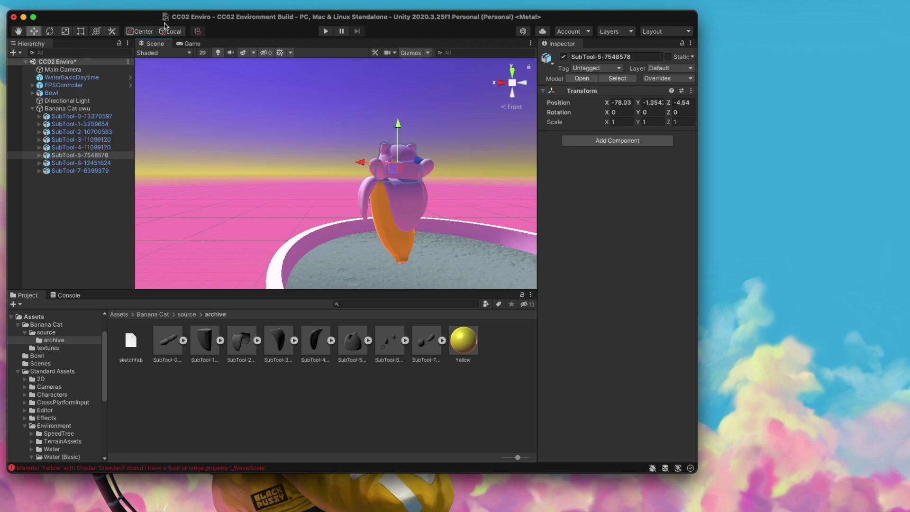
left_click(373, 206)
left_click_drag(373, 207, 185, 211)
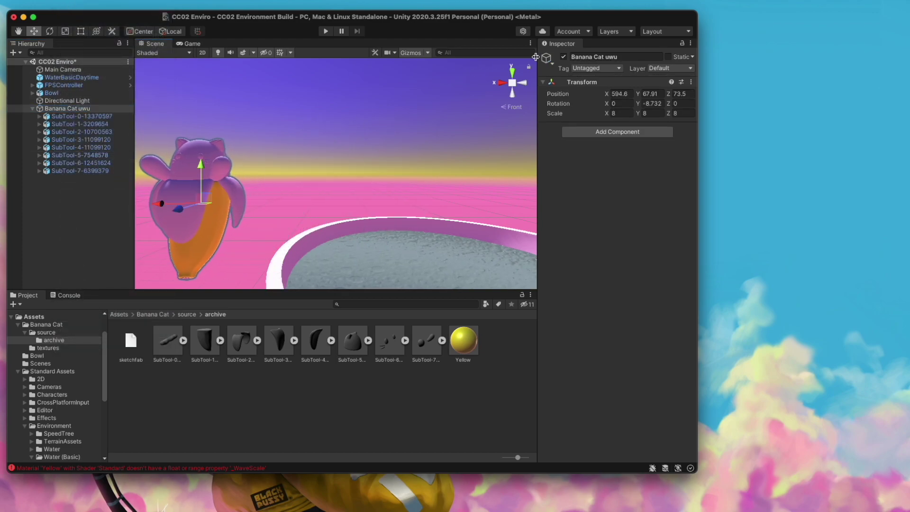
Apply the Yellow material to the remaining peel flaps of the banana cat, working from the bottom view
left_click(515, 97)
left_click_drag(459, 340, 403, 163)
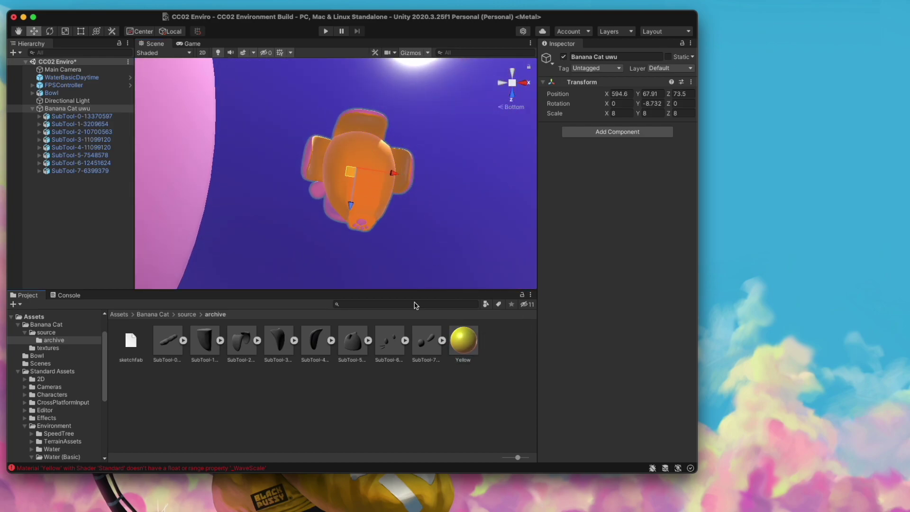
left_click_drag(463, 340, 337, 219)
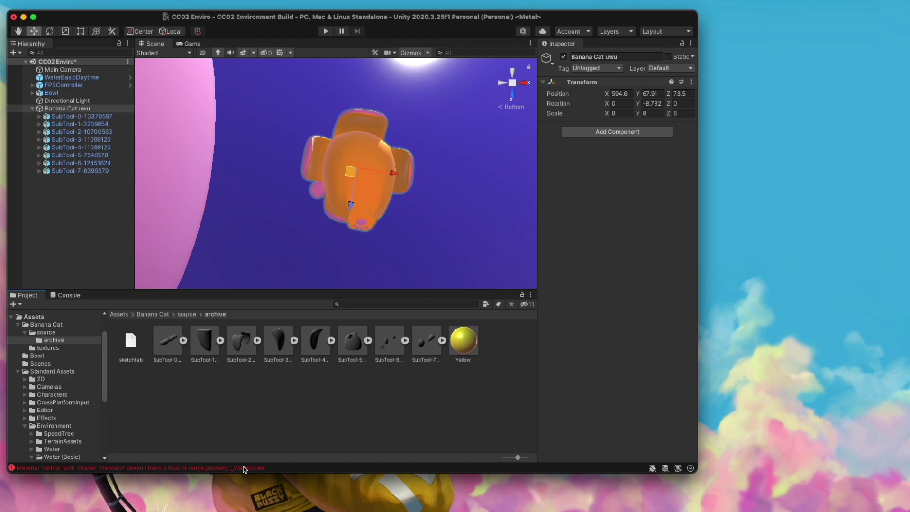
left_click(287, 424)
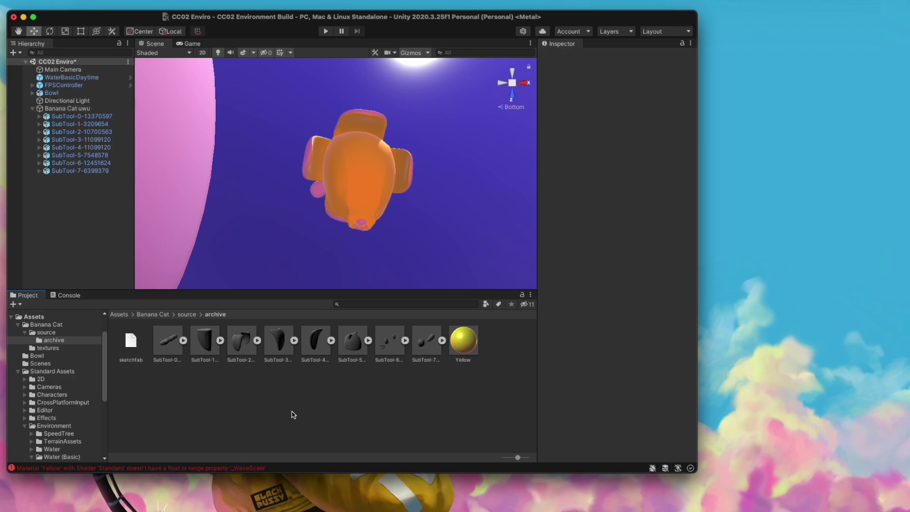
Create a new material named Pink in the Banana Cat archive folder
right_click(298, 396)
mouse_move(353, 236)
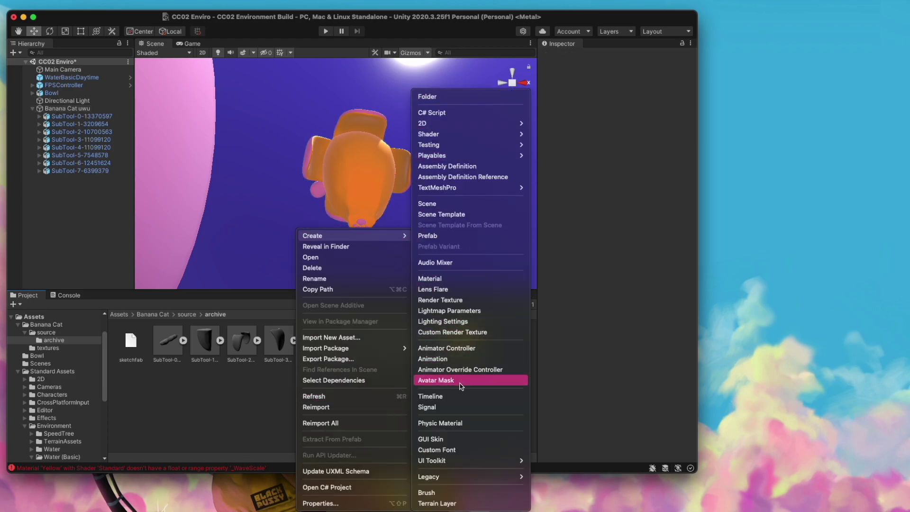
left_click(445, 279)
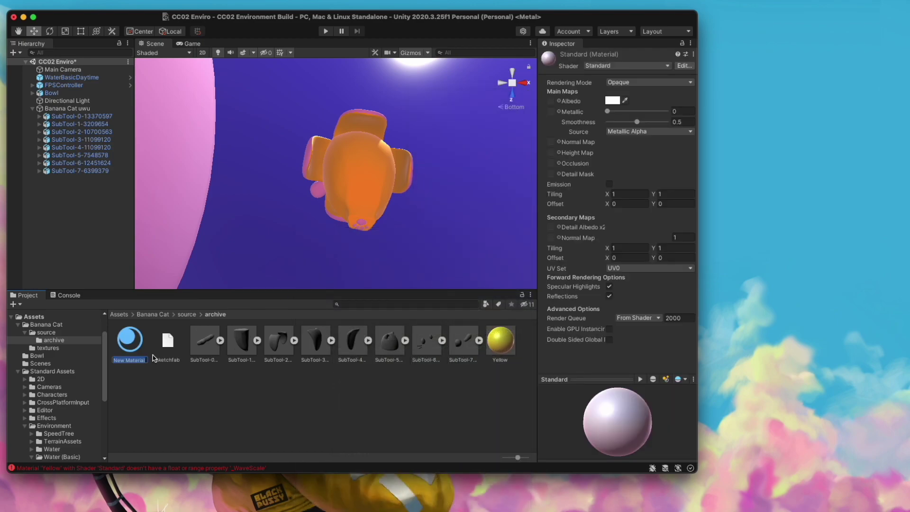
type("Pink")
Set the Pink material's albedo to light pink FBC3FA and apply it to the paw print on the underside of the banana cat
scroll(327, 193, "up", 5)
middle_click_drag(439, 235, 425, 186)
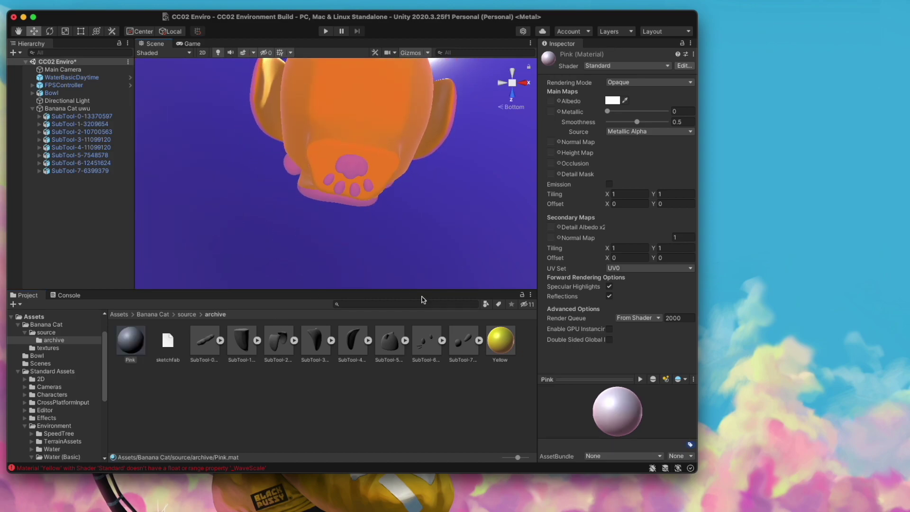
left_click(613, 99)
left_click_drag(696, 211, 692, 217)
left_click(655, 151)
left_click_drag(130, 341, 354, 170)
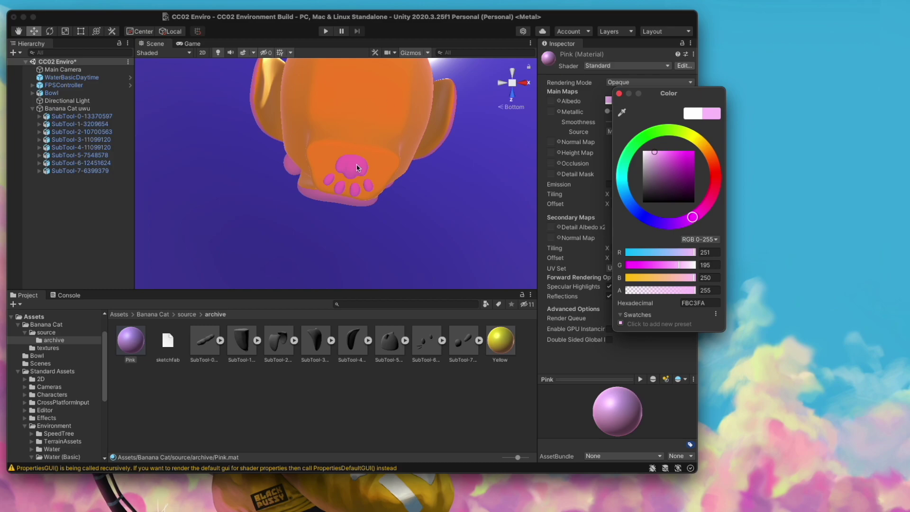
left_click(391, 419)
left_click(133, 350)
Examine the banana cat model from its left and front sides
left_click_drag(461, 195, 477, 171, "alt")
left_click(512, 75)
middle_click_drag(298, 221, 341, 206)
left_click(501, 83)
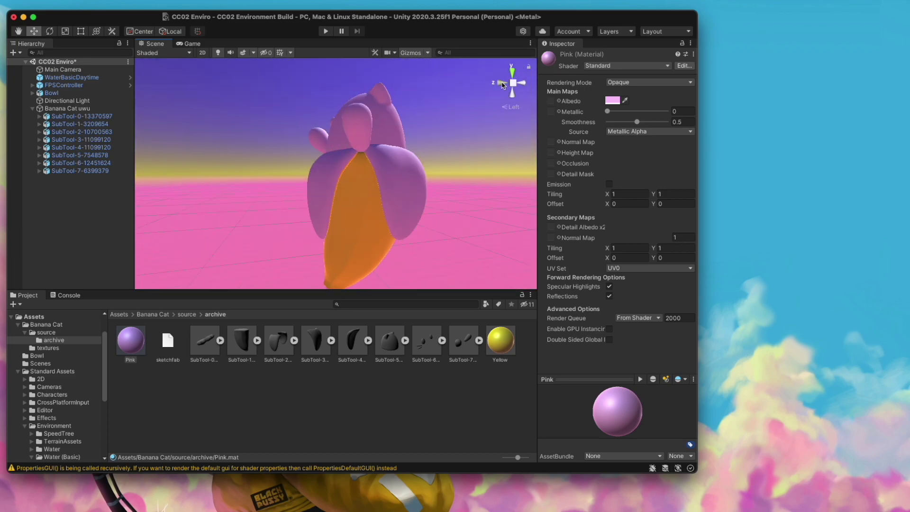
left_click(501, 83)
middle_click_drag(336, 156, 360, 176)
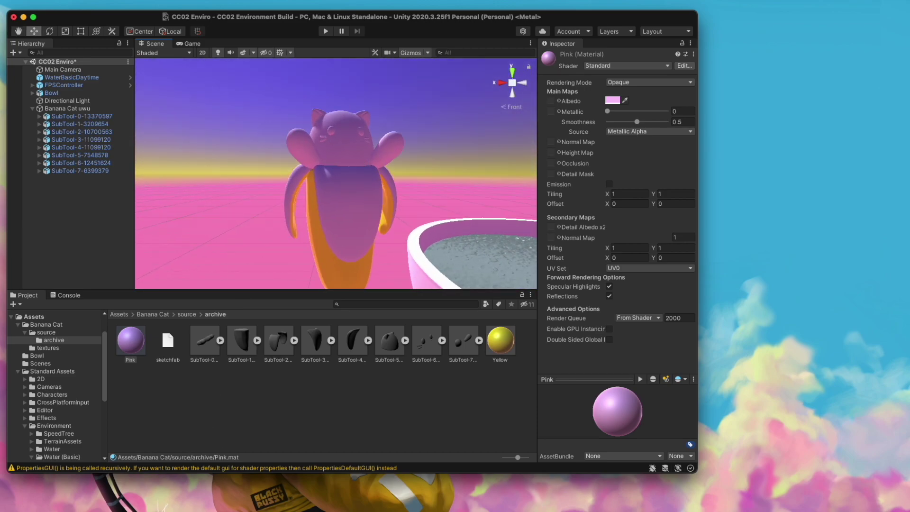
key("ctrl+Up")
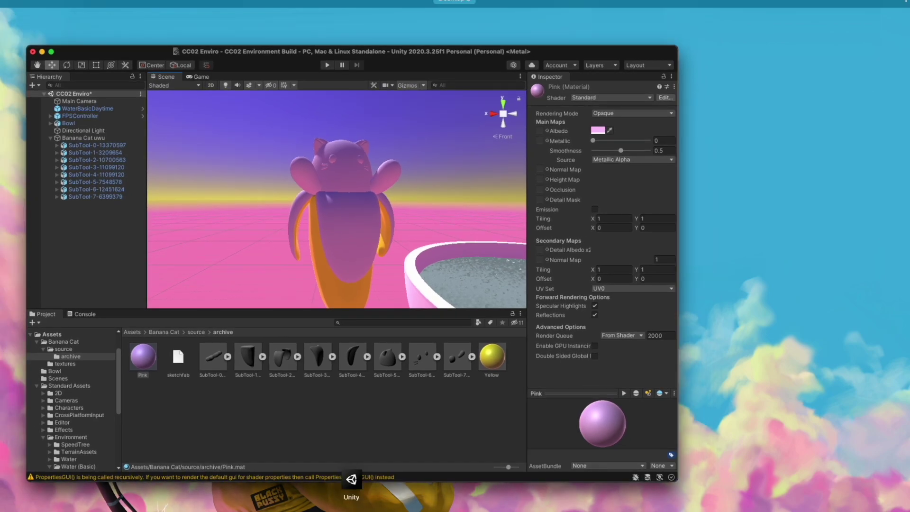
key("ctrl+Up")
left_click(344, 390)
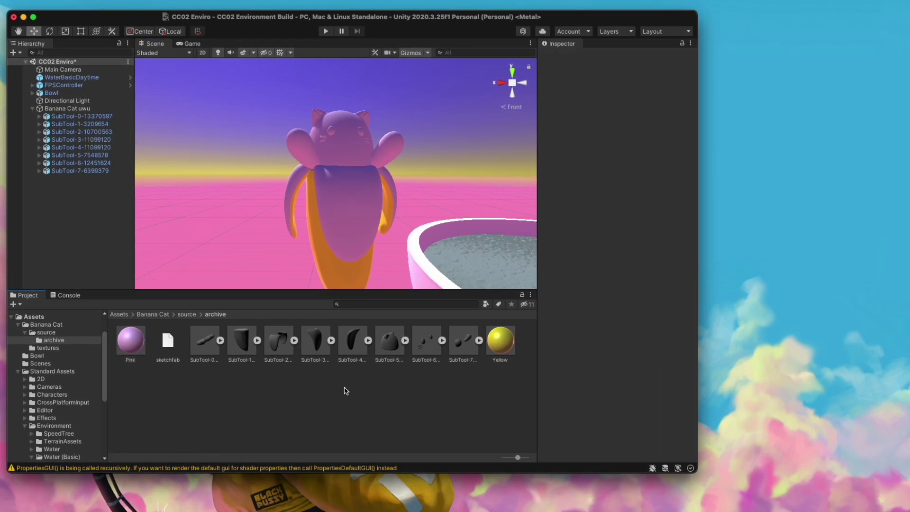
Create a new material named Off White in the archive folder
right_click(185, 398)
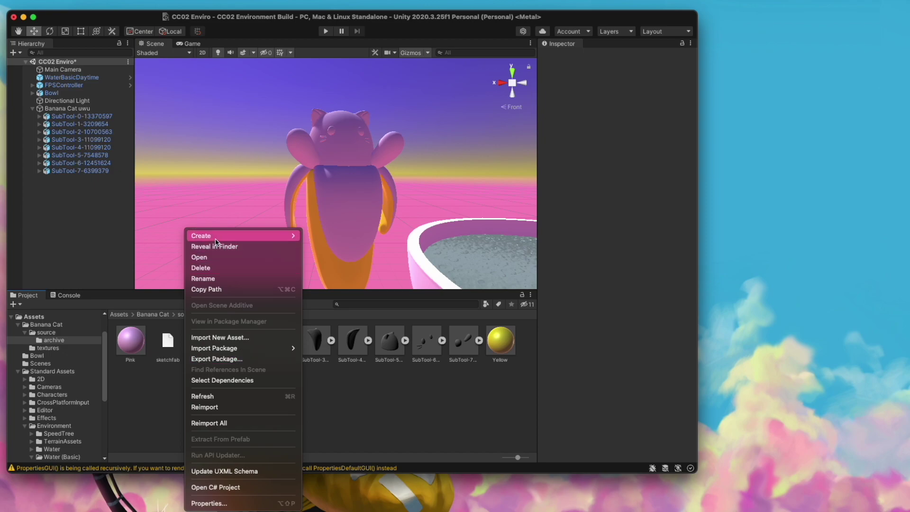
mouse_move(237, 236)
left_click(348, 278)
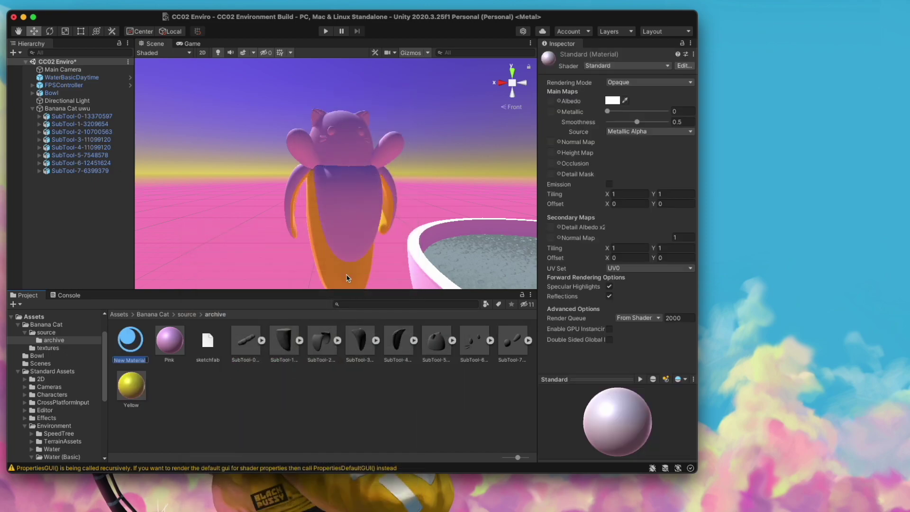
type("Off White")
key("Return")
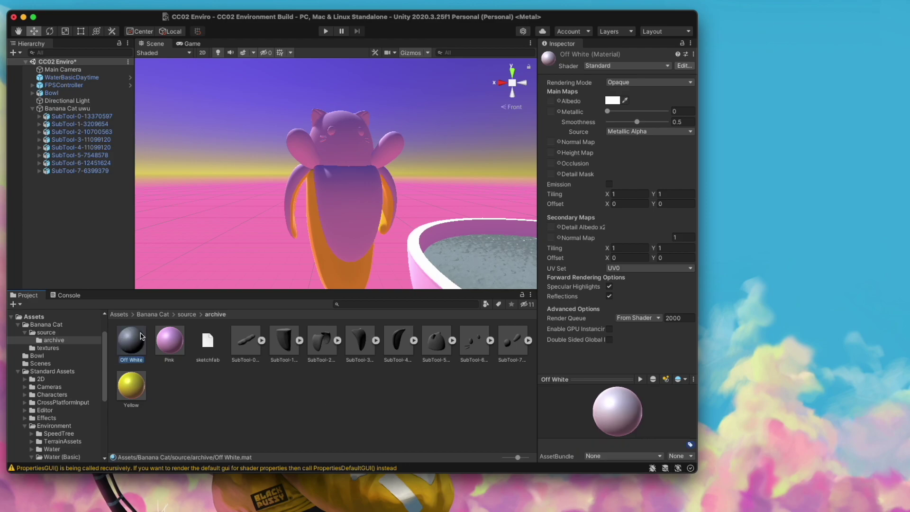
Give the Off White material a very pale off-white albedo and set its smoothness to 0
left_click(613, 101)
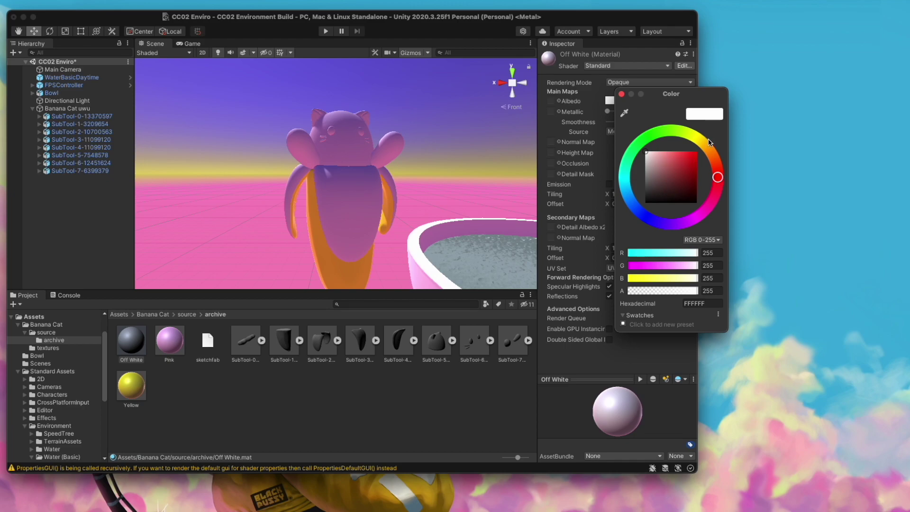
left_click(701, 141)
left_click_drag(648, 155, 645, 156)
left_click(557, 142)
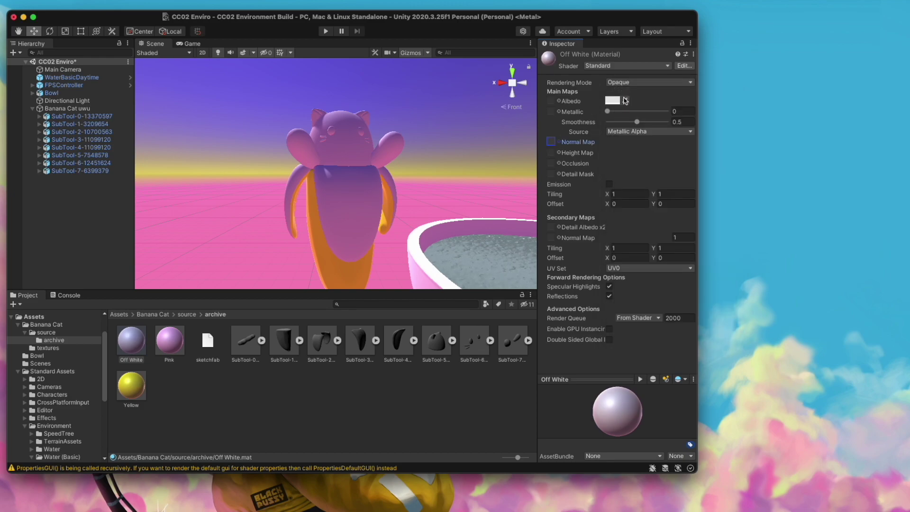
left_click(640, 131)
left_click(638, 122)
left_click_drag(638, 121, 599, 124)
Apply the Off White material to the pale faces of the peel flaps and to the cat's head, working from the front, right and back views
left_click_drag(138, 341, 361, 206)
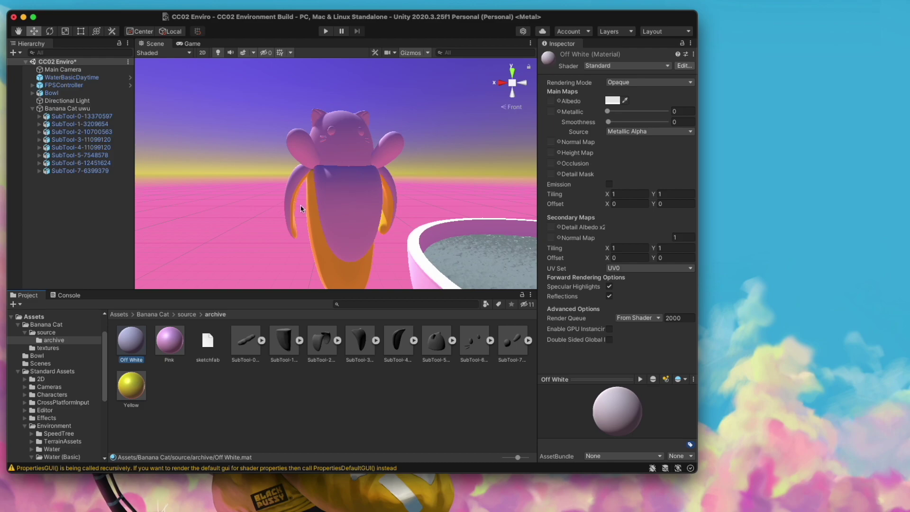
middle_click_drag(301, 209, 323, 212)
left_click(529, 84)
left_click_drag(132, 340, 299, 237)
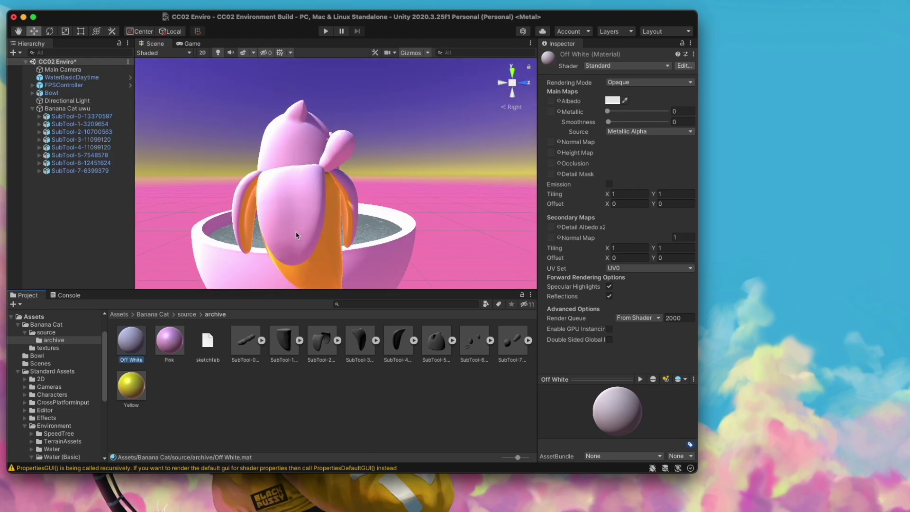
left_click(500, 85)
left_click_drag(131, 341, 297, 252)
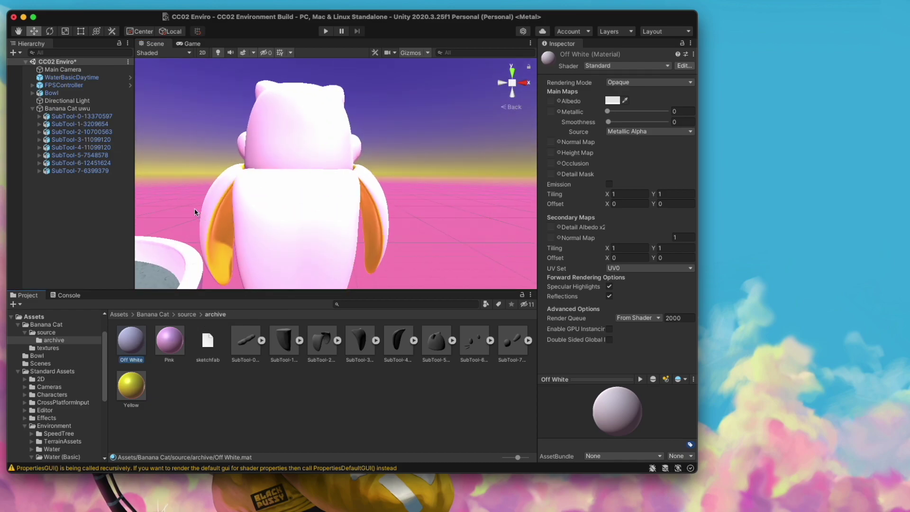
left_click(500, 83)
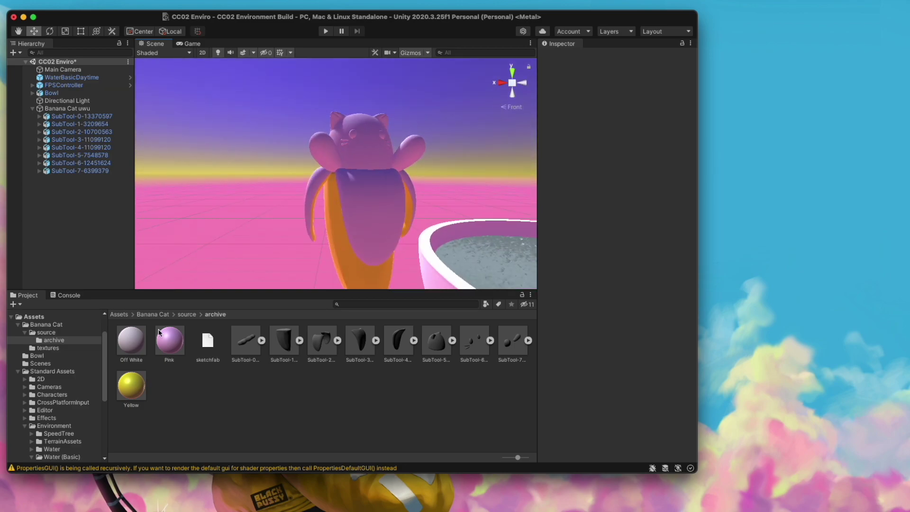
left_click_drag(131, 340, 371, 158)
Create another material in the archive folder and keep its default name
right_click_drag(371, 158, 266, 266)
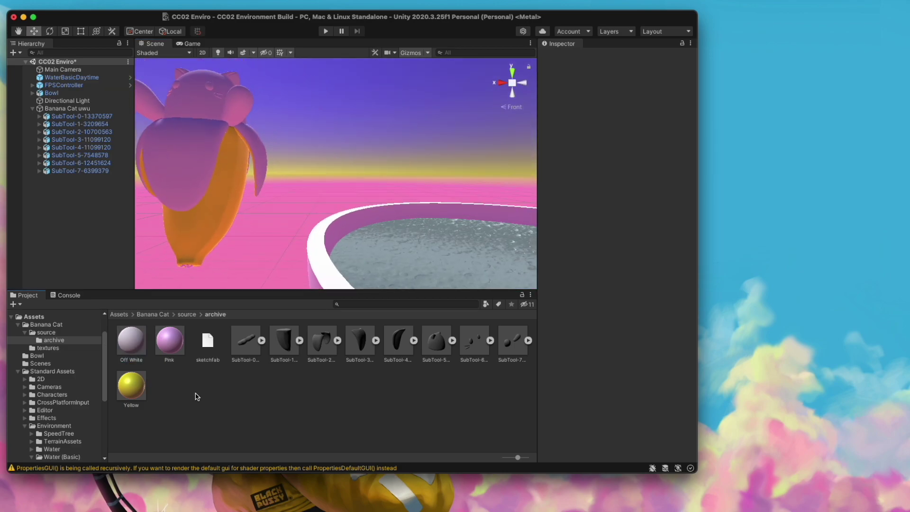
right_click(178, 387)
mouse_move(247, 235)
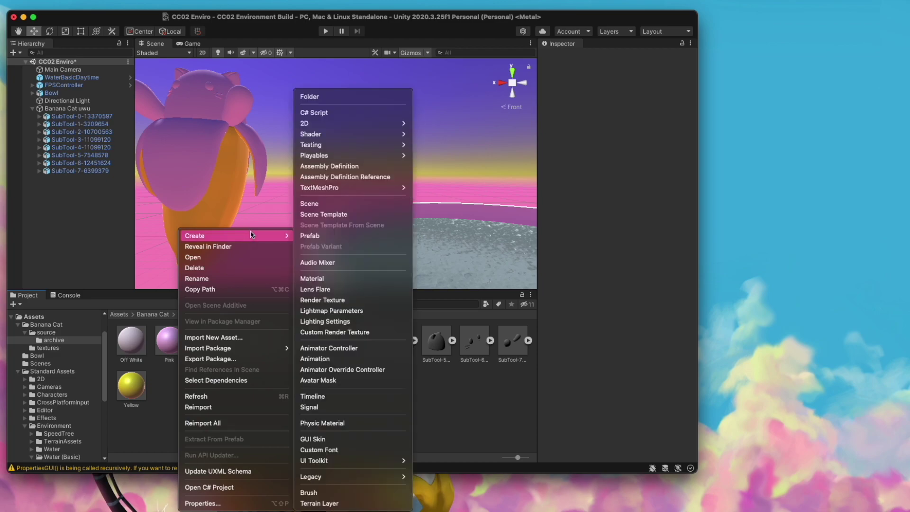
left_click(332, 280)
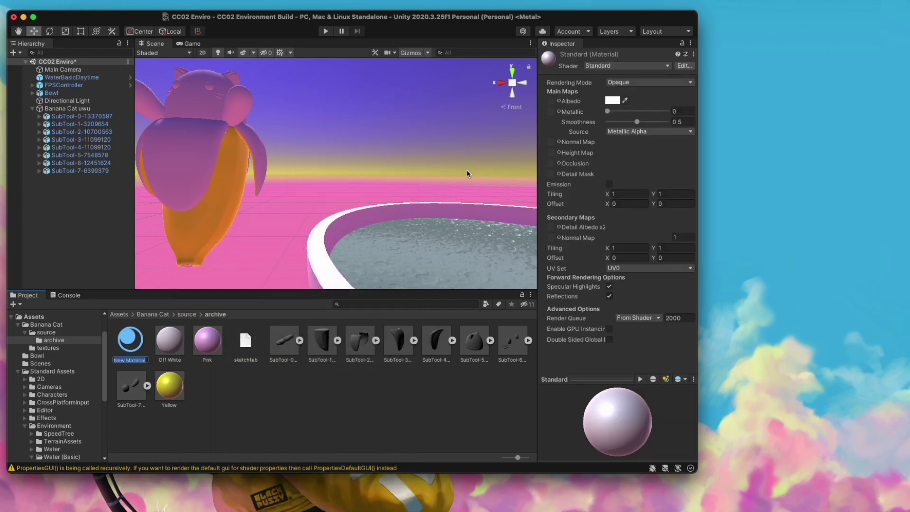
left_click(151, 373)
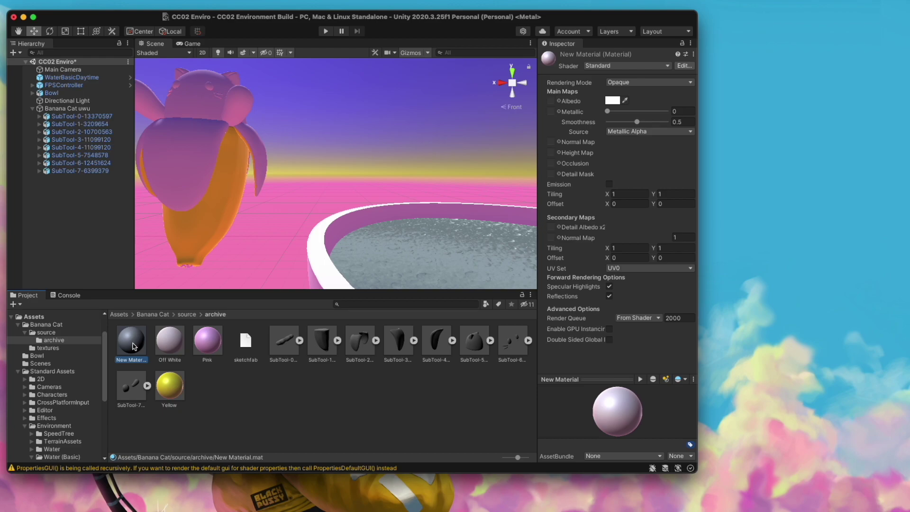
Create a new material named Bowl Colour in the Bowl folder
left_click(37, 355)
right_click(251, 380)
mouse_move(264, 234)
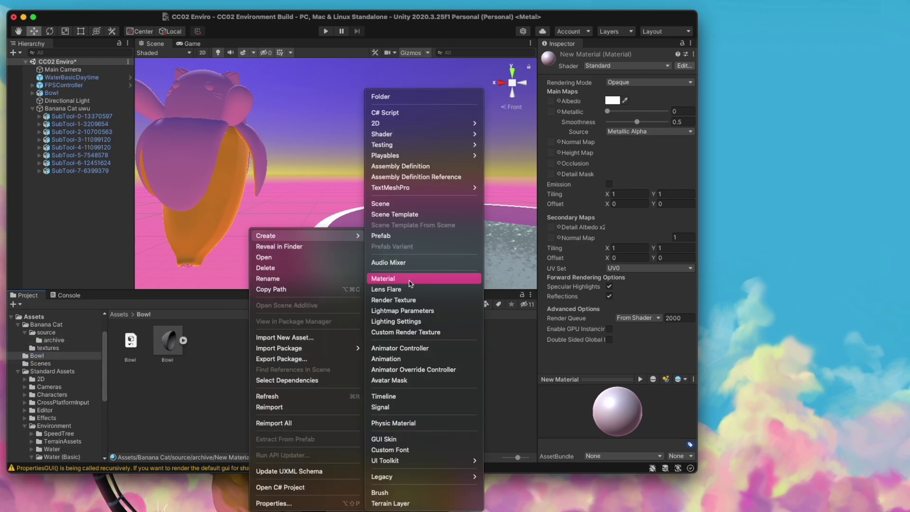
left_click(412, 279)
type("Bowl Colour")
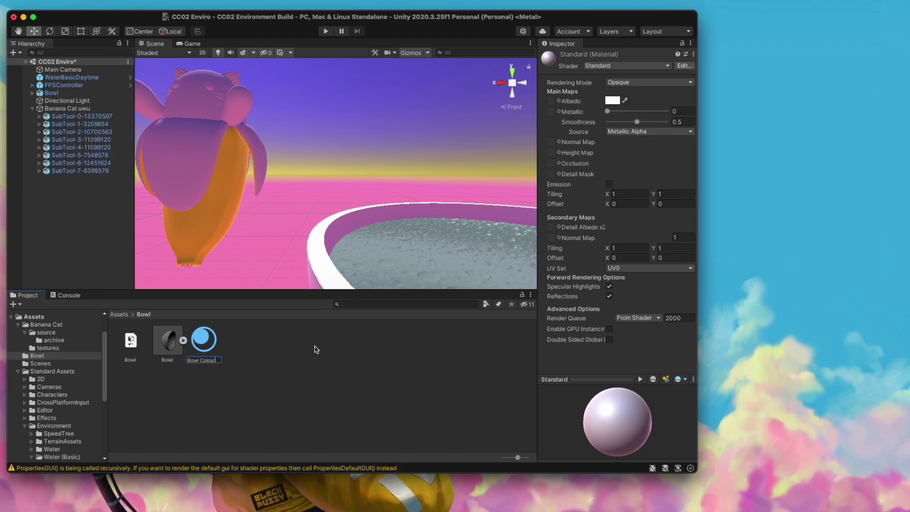
key("Return")
Set the Bowl Colour material's smoothness to 1 and its albedo to a bright sky blue
middle_click_drag(407, 165, 319, 116)
scroll(319, 116, "down", 5)
left_click(654, 84)
left_click(654, 85)
left_click_drag(636, 122, 670, 127)
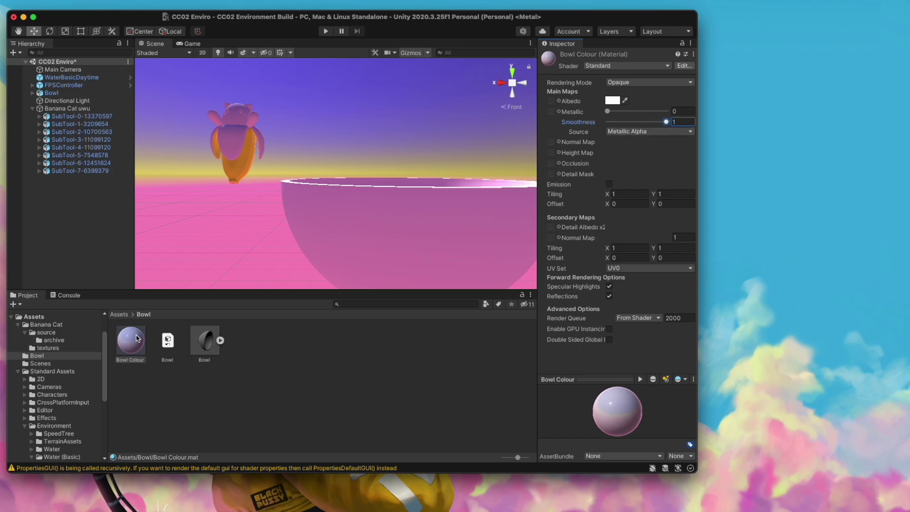
left_click(615, 102)
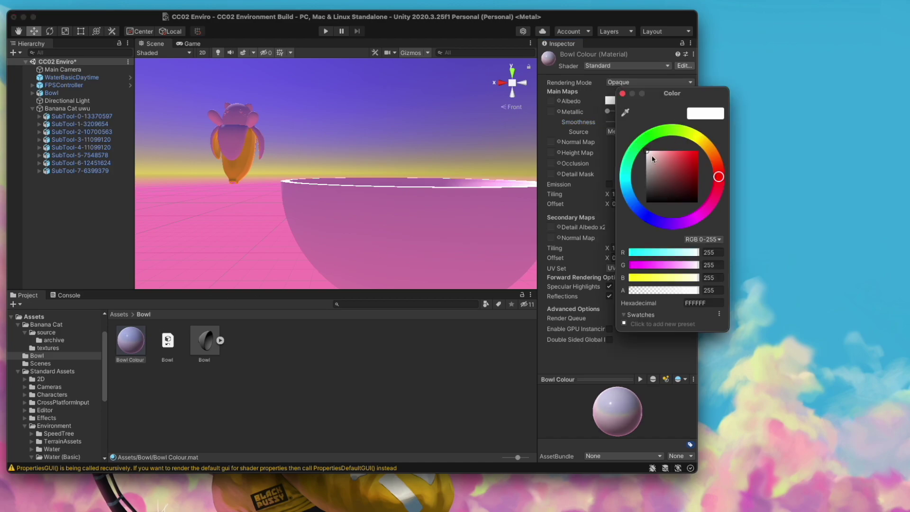
left_click_drag(632, 213, 628, 190)
mouse_move(682, 161)
left_mouse_down()
mouse_move(700, 147)
mouse_move(692, 147)
left_mouse_up()
left_click(611, 151)
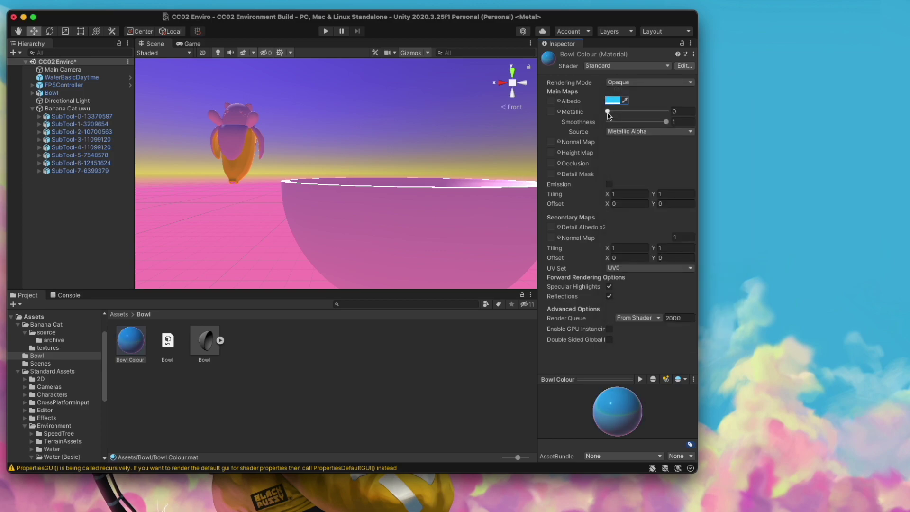
Lower the Bowl Colour material's smoothness to 0.697 and apply the material to the bowl
mouse_move(659, 125)
left_mouse_down()
mouse_move(638, 123)
mouse_move(648, 122)
left_mouse_up()
left_click_drag(139, 337, 316, 267)
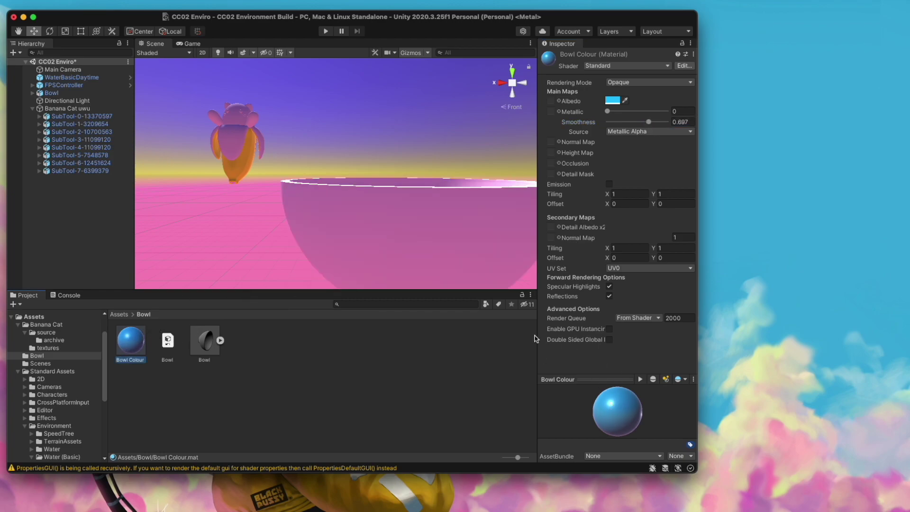
Change the Bowl Colour material's albedo to turquoise 3EFFF4
left_click(612, 100)
left_click_drag(617, 195, 607, 176)
mouse_move(684, 154)
left_mouse_down()
mouse_move(672, 155)
mouse_move(679, 152)
left_mouse_up()
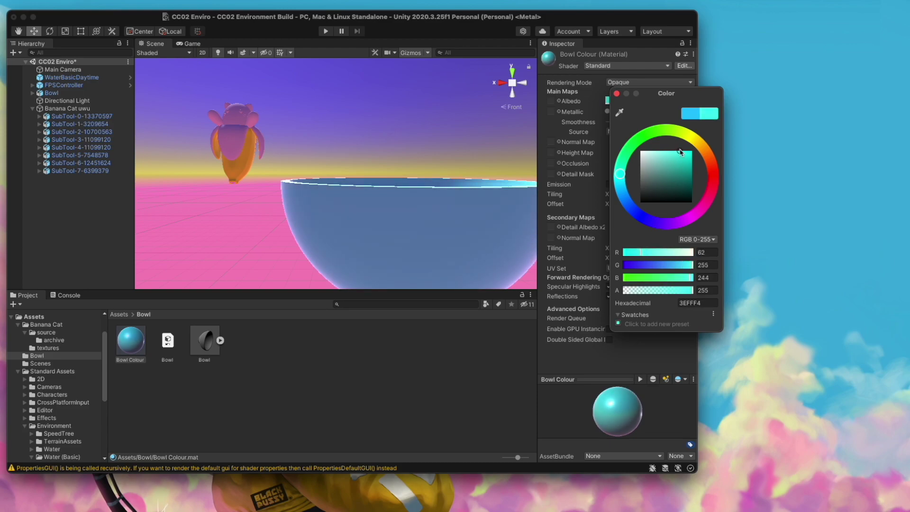
left_click(617, 93)
Try full smoothness of 1 on the Bowl Colour material, settling on a smoothness of 0.773
left_click_drag(649, 122, 667, 124)
middle_click_drag(441, 187, 417, 200)
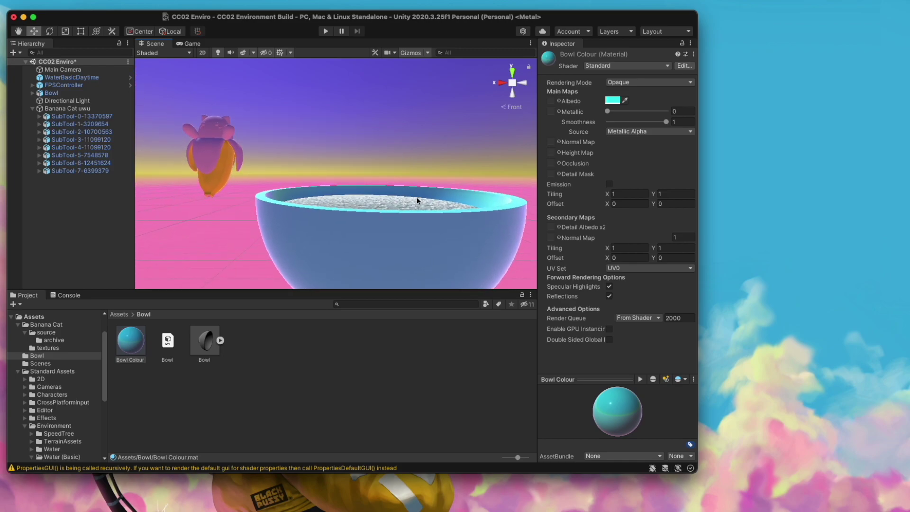
mouse_move(665, 122)
left_mouse_down()
mouse_move(645, 126)
mouse_move(653, 128)
left_mouse_up()
mouse_move(440, 159)
middle_mouse_down()
mouse_move(317, 187)
mouse_move(392, 198)
mouse_move(428, 224)
mouse_move(424, 176)
mouse_move(445, 174)
middle_mouse_up()
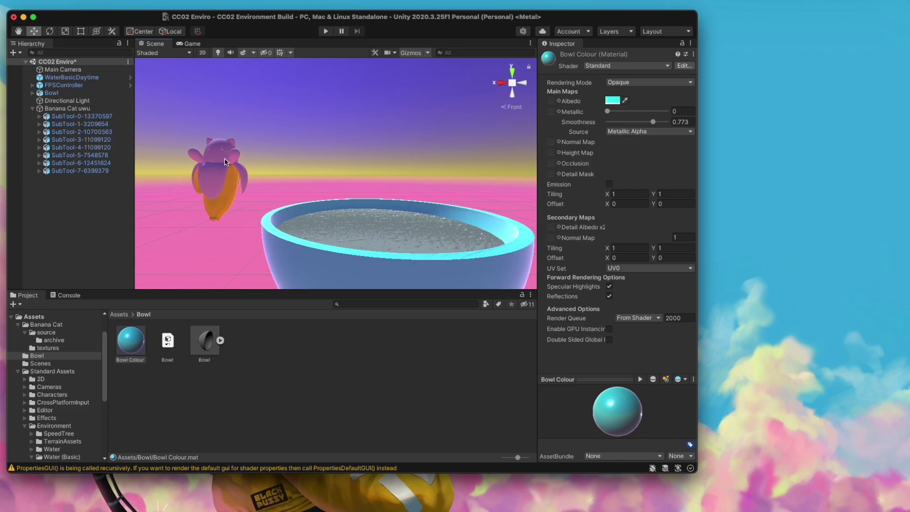
Frame the Banana Cat uwu model and open New Material from the banana cat's source archive folder for editing
left_click(66, 109)
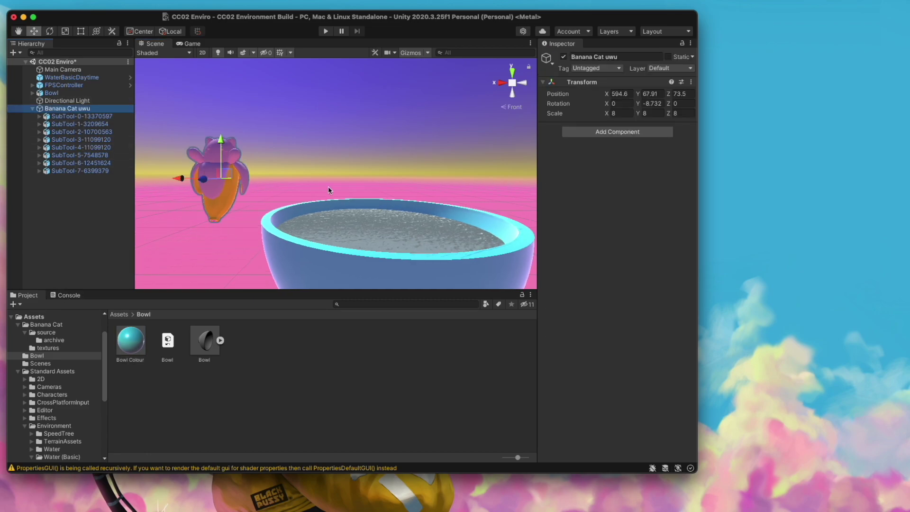
key("f")
scroll(405, 206, "up", 5)
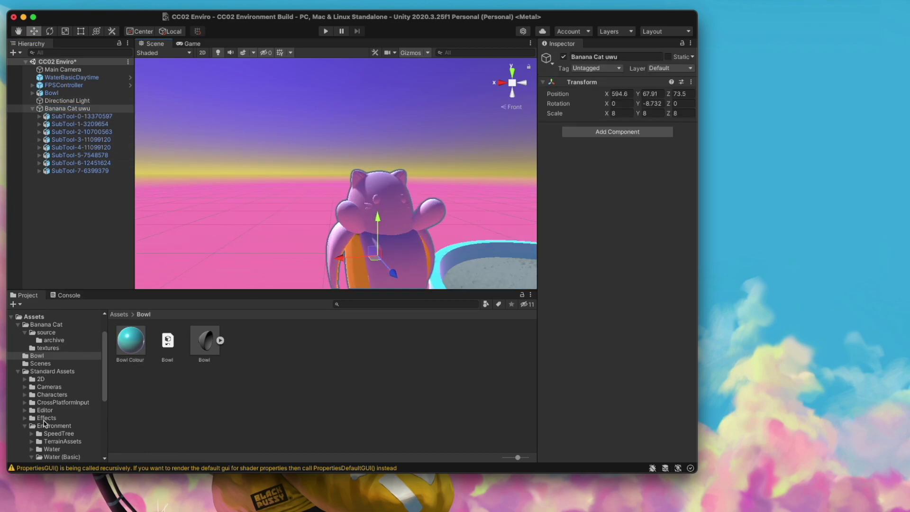
left_click(43, 326)
left_click(169, 341)
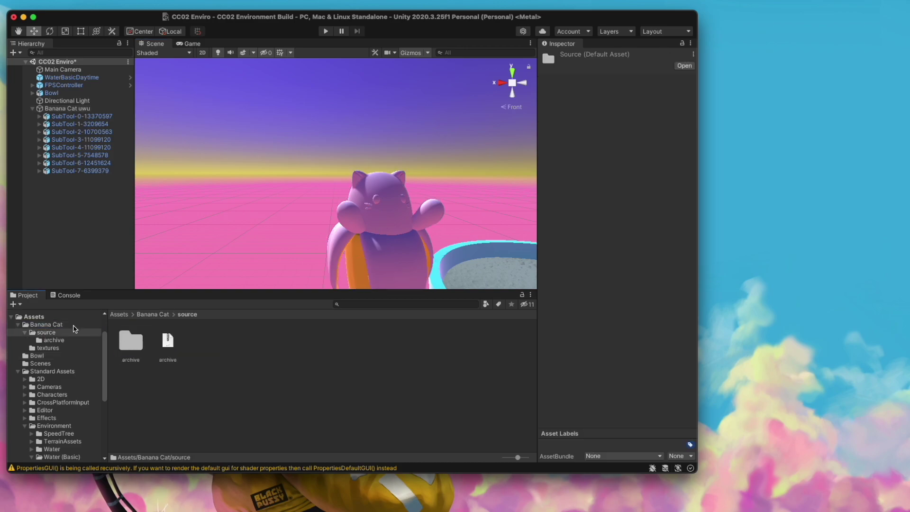
left_click(55, 326)
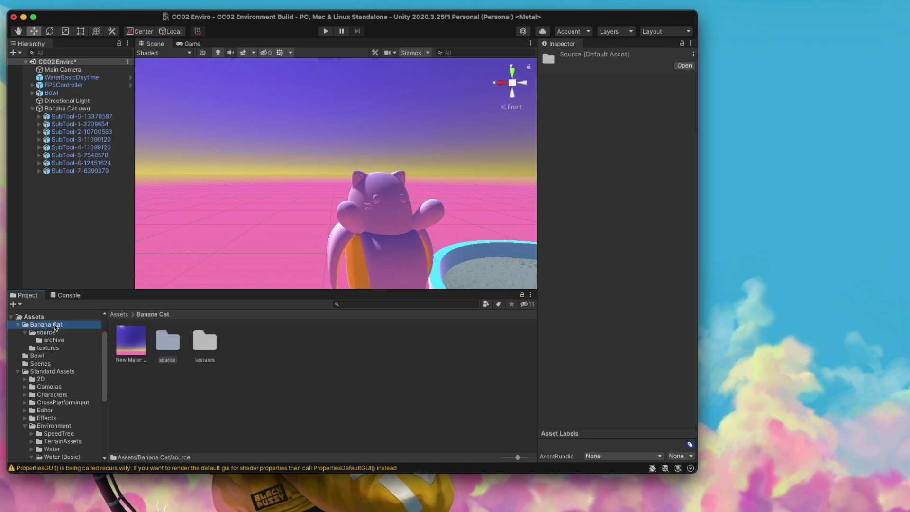
double_click(205, 341)
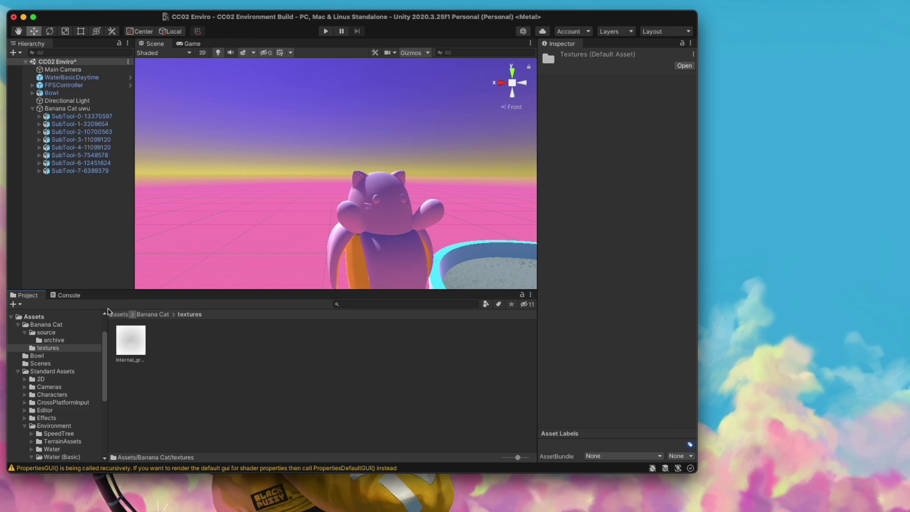
left_click(48, 340)
left_click(131, 341)
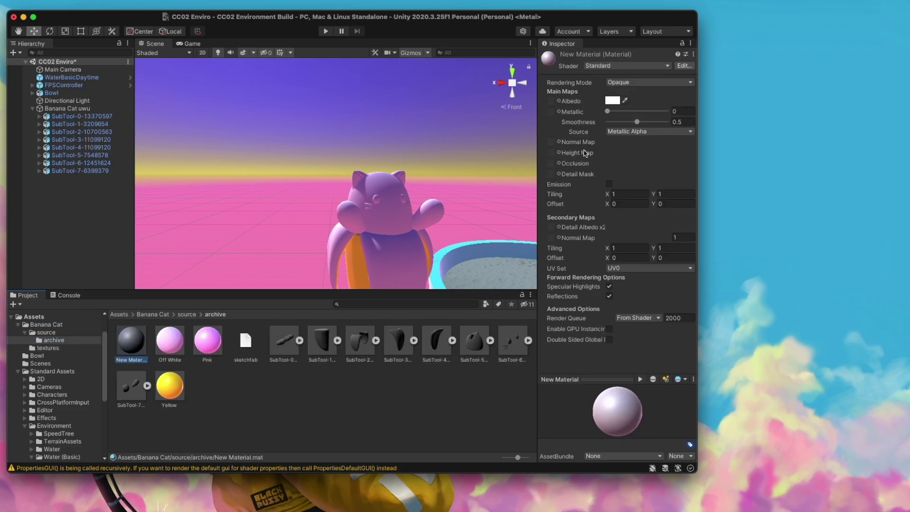
Set New Material's albedo colour to black
left_click(617, 101)
mouse_move(686, 195)
left_mouse_down()
mouse_move(705, 221)
mouse_move(690, 226)
mouse_move(651, 199)
mouse_move(637, 213)
left_mouse_up()
left_click_drag(716, 180, 696, 217)
left_click(650, 354)
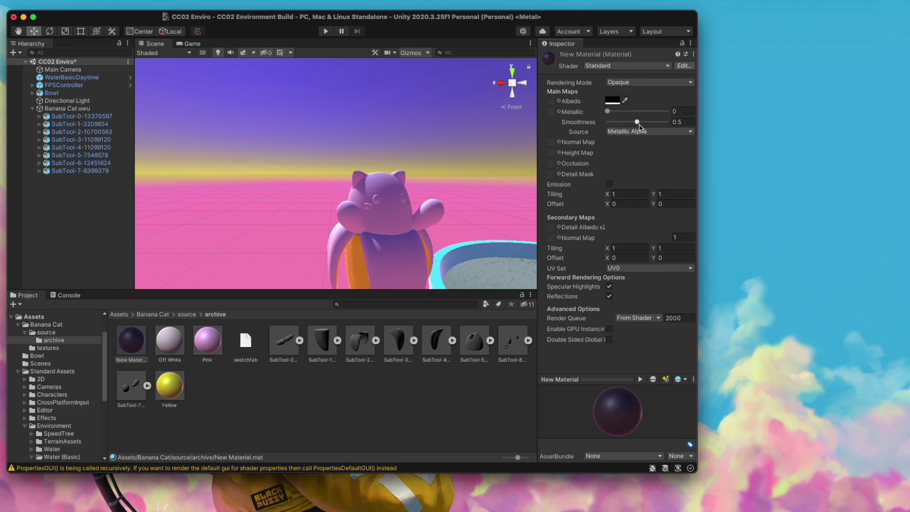
Raise the black New Material's smoothness to 0.803 and apply it to the cat's eyes and whiskers
scroll(402, 186, "up", 3)
middle_click_drag(402, 209, 497, 178)
scroll(326, 193, "up", 4)
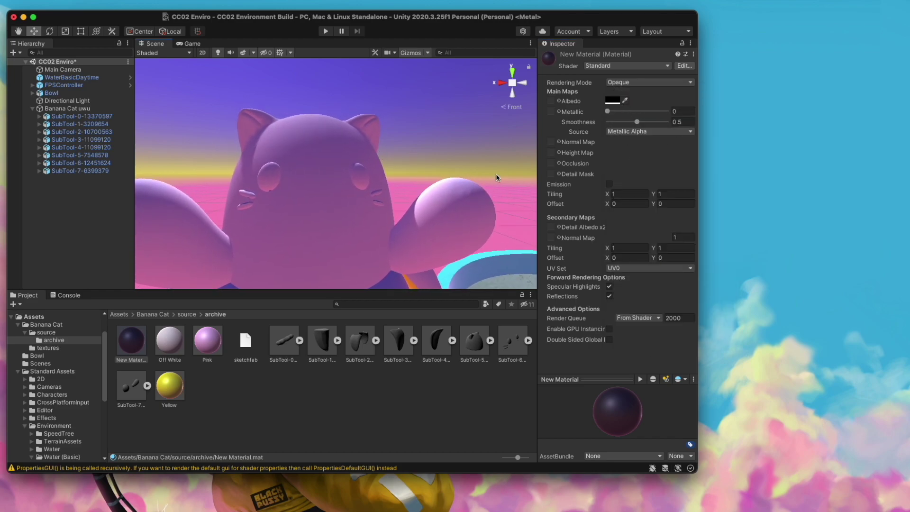
left_click(638, 122)
mouse_move(637, 124)
left_mouse_down()
mouse_move(598, 125)
mouse_move(654, 125)
left_mouse_up()
left_click_drag(132, 341, 242, 208)
Set the Off White material's smoothness to 0.63 and apply it to the banana cat
left_click(170, 339)
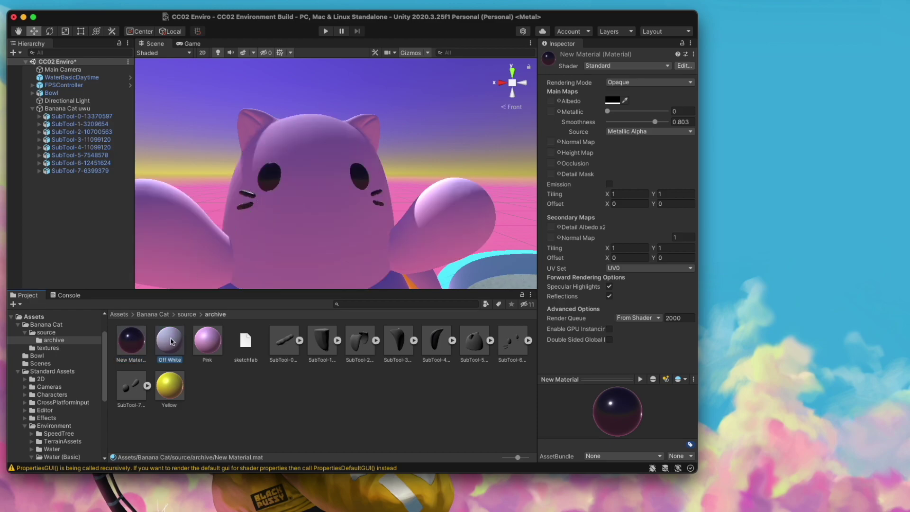
left_click_drag(608, 122, 644, 125)
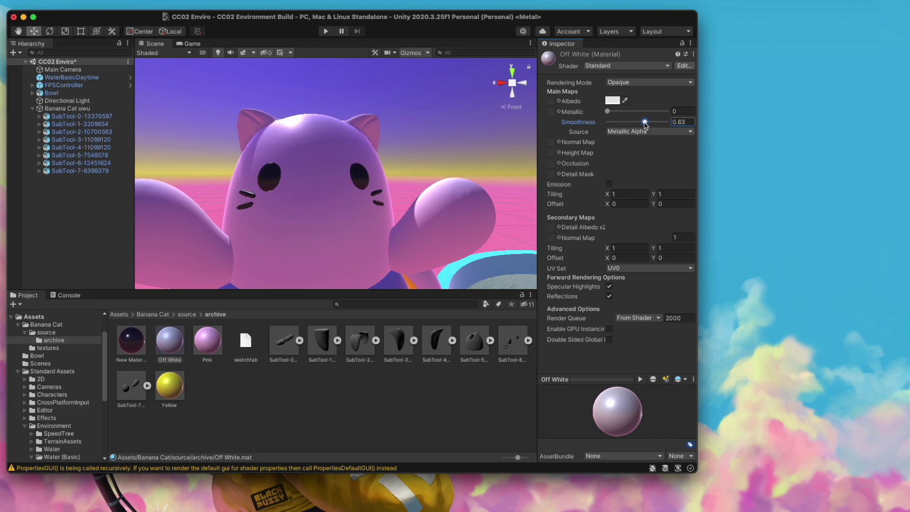
scroll(417, 133, "down", 6)
middle_click_drag(420, 135, 406, 112)
left_click_drag(163, 341, 256, 190)
middle_click_drag(301, 236, 266, 183)
Try to apply the Off White material to the WaterBasicDaytime surface in the bowl
scroll(381, 169, "down", 5)
scroll(339, 216, "up", 3)
scroll(394, 177, "up", 3)
scroll(396, 171, "down", 4)
scroll(384, 171, "up", 2)
left_click(368, 269)
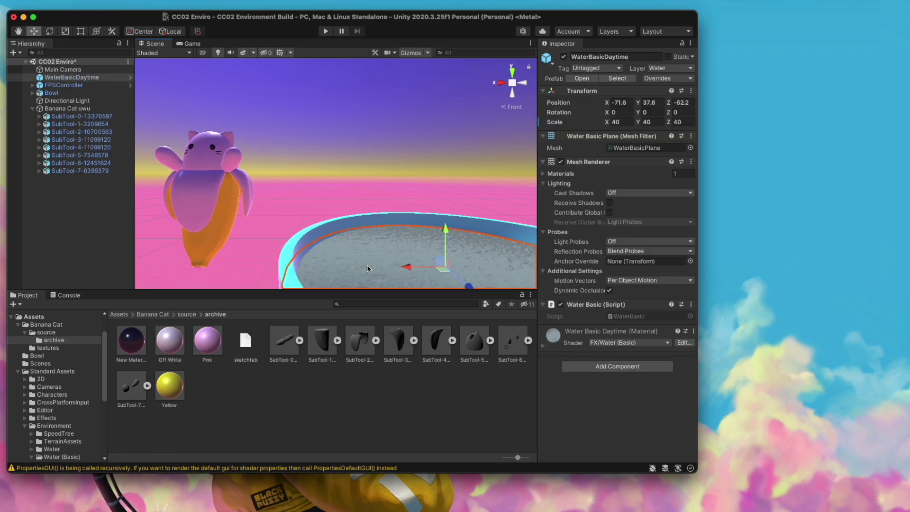
left_click_drag(173, 342, 421, 166)
middle_click_drag(432, 189, 310, 197)
scroll(421, 166, "down", 5)
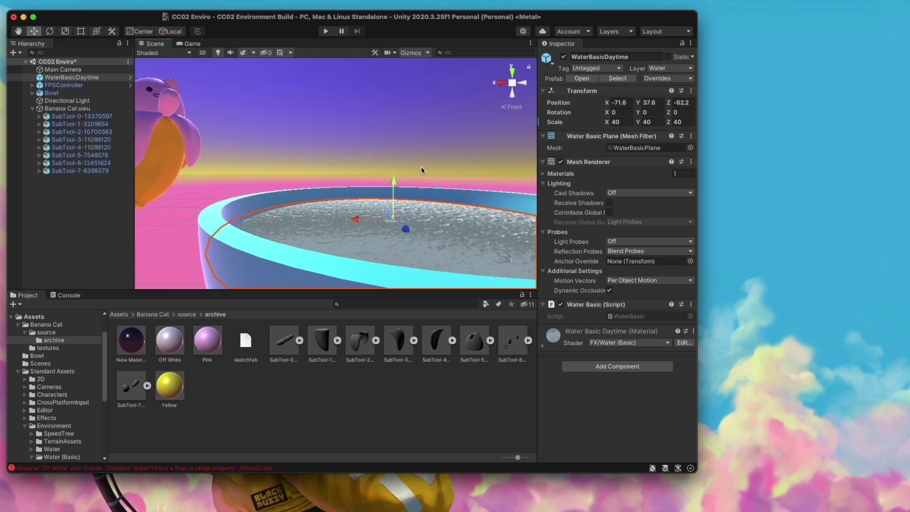
middle_click_drag(423, 179, 269, 184)
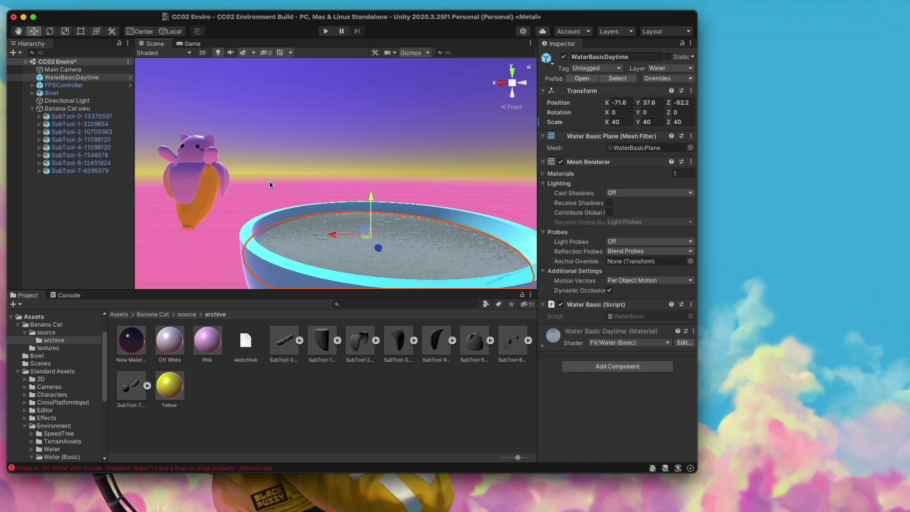
Move Banana Cat uwu into the bowl at about X 548.6, Y 57.6, Z 63.4, partly submerged, and save the scene
left_click(212, 192)
left_click(75, 108)
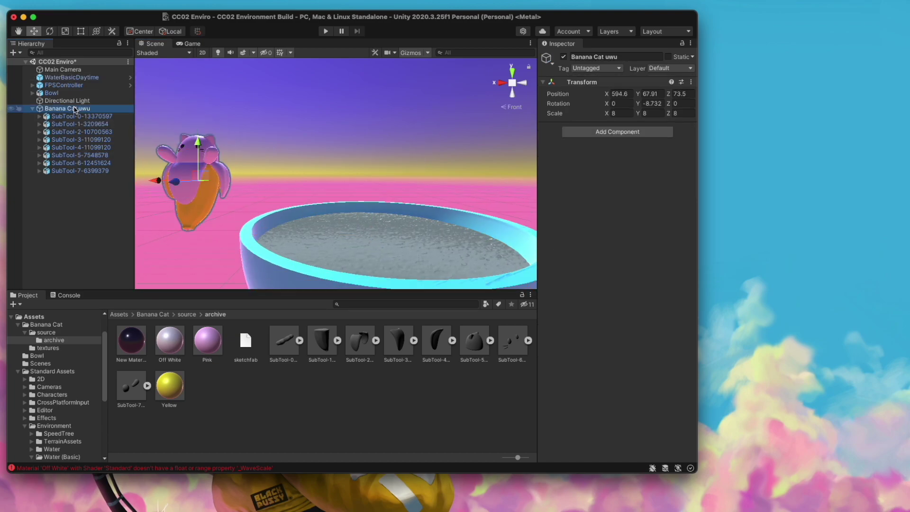
left_click_drag(167, 181, 359, 180)
left_click_drag(357, 144, 357, 171)
middle_click_drag(422, 215, 344, 213)
left_click_drag(241, 206, 219, 210)
middle_click_drag(350, 143, 400, 146)
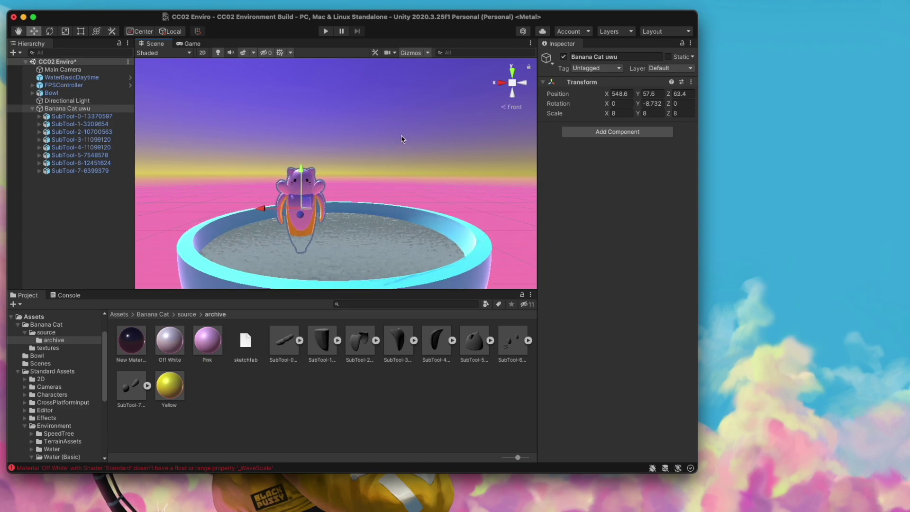
left_click(43, 1)
left_click(52, 46)
left_click(43, 1)
left_click(65, 58)
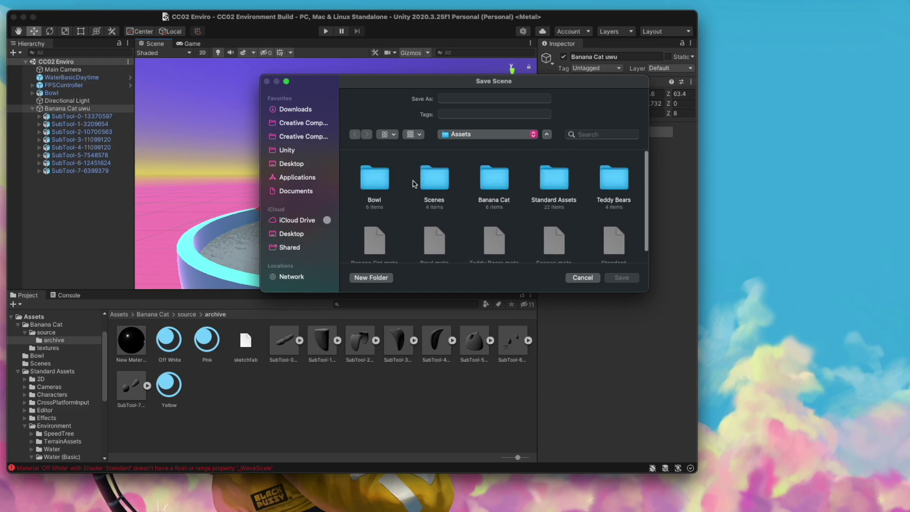
double_click(433, 184)
left_click(369, 185)
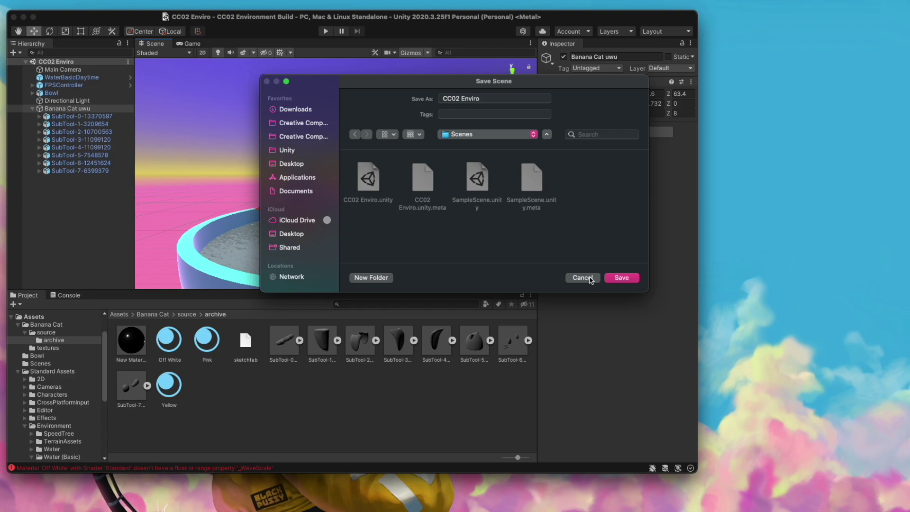
left_click(583, 278)
Select every object in the scene and save a copy over CC02 Enviro.unity in the Scenes folder
left_click(61, 62)
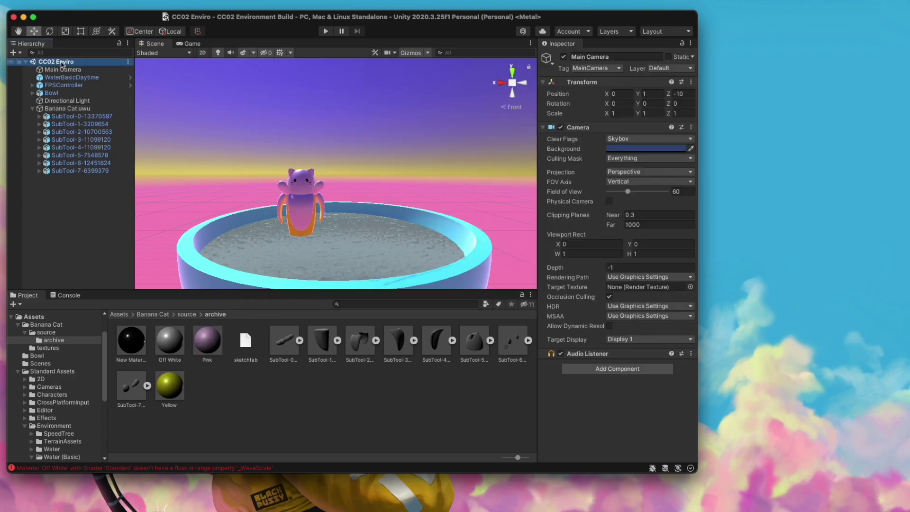
key("super+a")
left_click(55, 1)
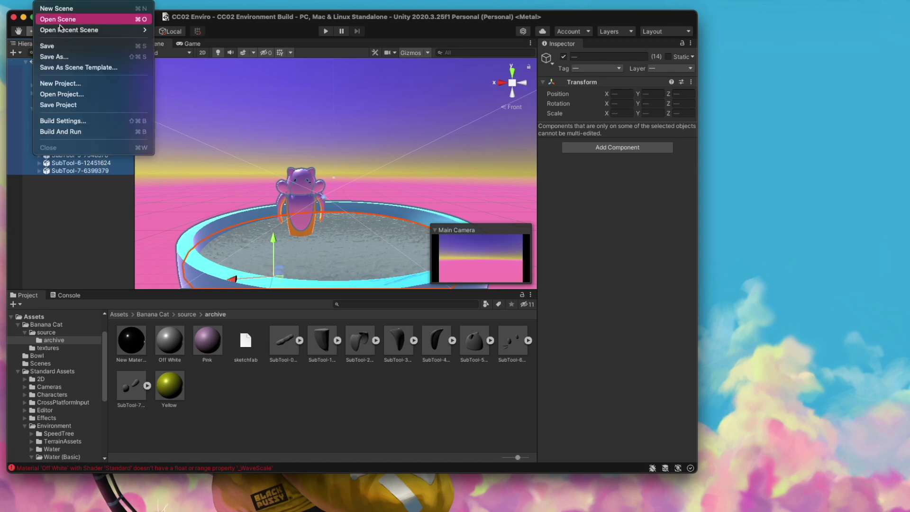
left_click(68, 49)
left_click(51, 1)
left_click(52, 56)
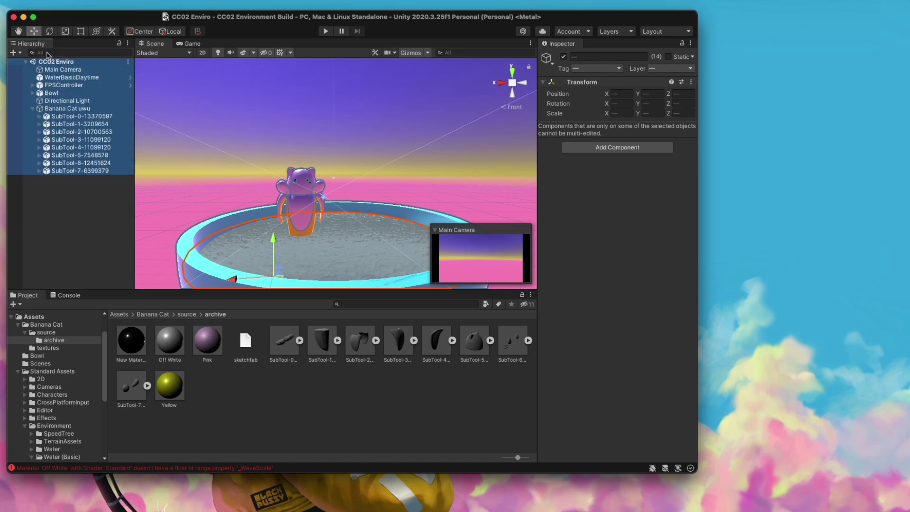
double_click(442, 188)
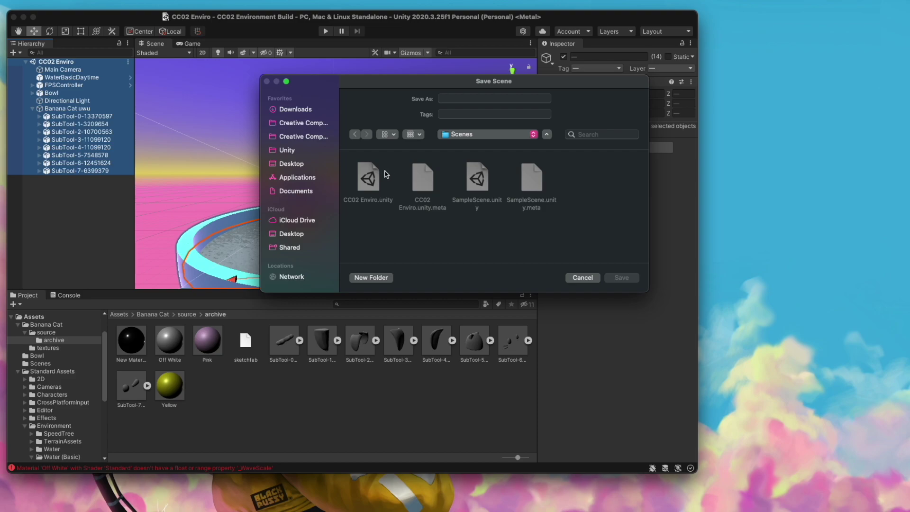
left_click(375, 178)
left_click(614, 282)
left_click(487, 234)
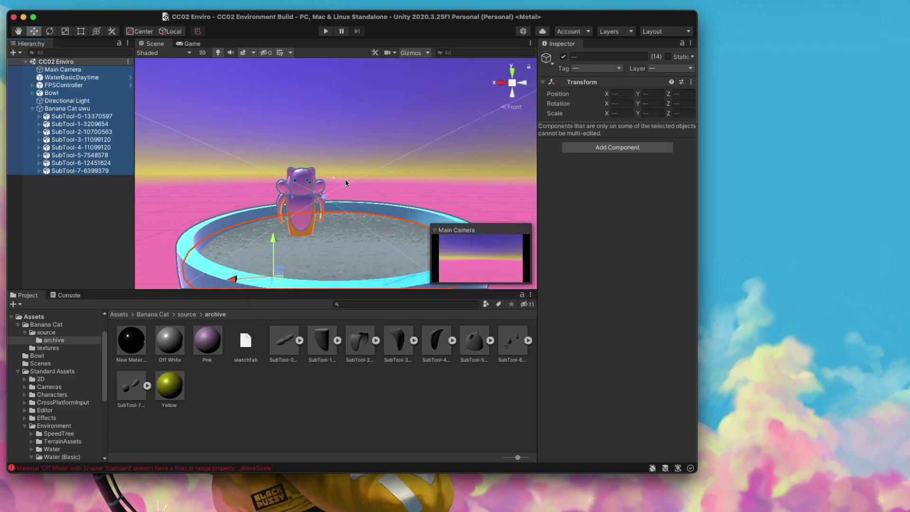
scroll(351, 186, "up", 3)
scroll(347, 139, "down", 2)
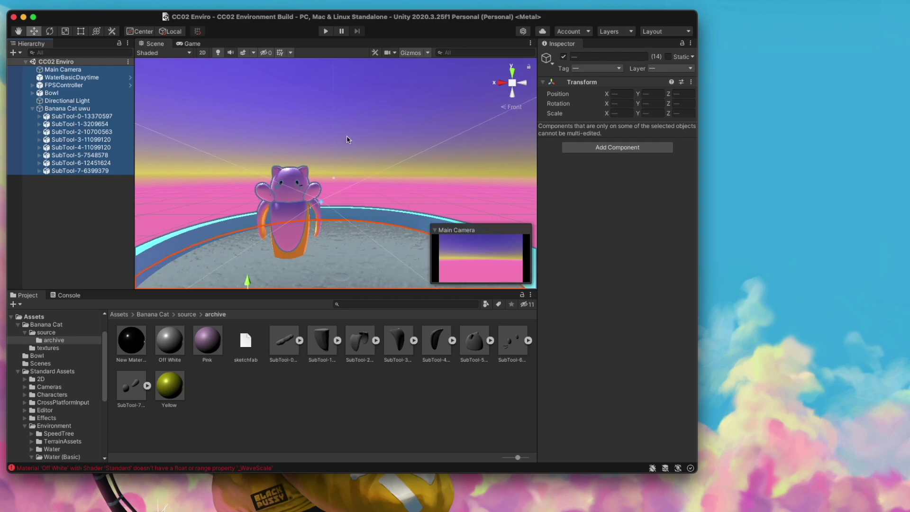